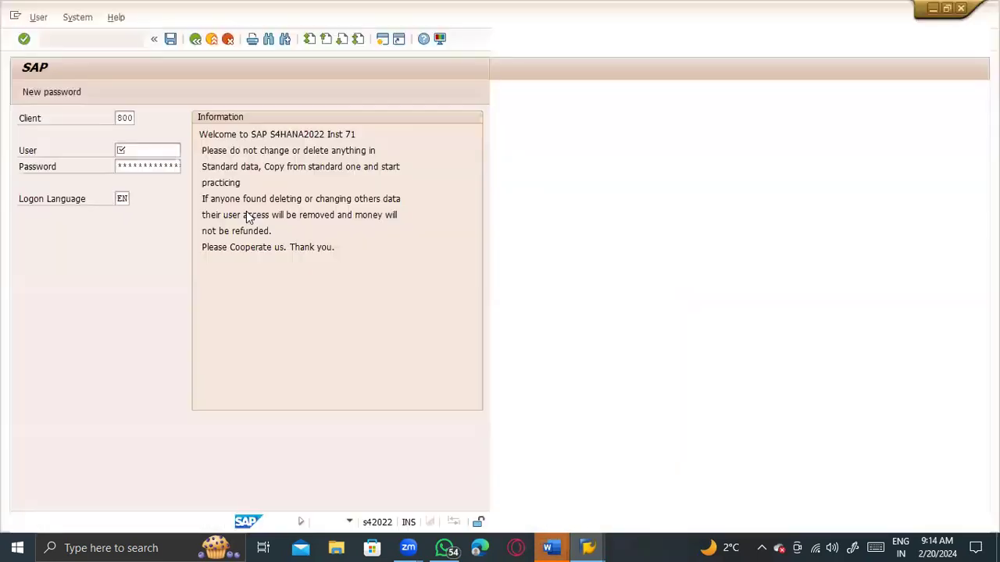
Log on to client 400 with the user ID and the account password.
left_click(149, 151)
key("BackSpace")
left_click(153, 166)
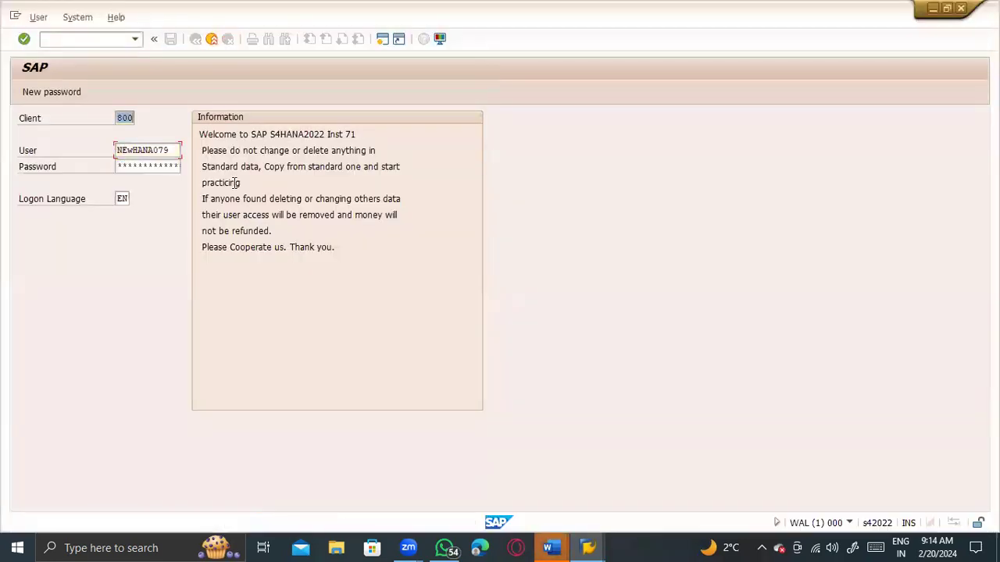
type("400")
key("Tab")
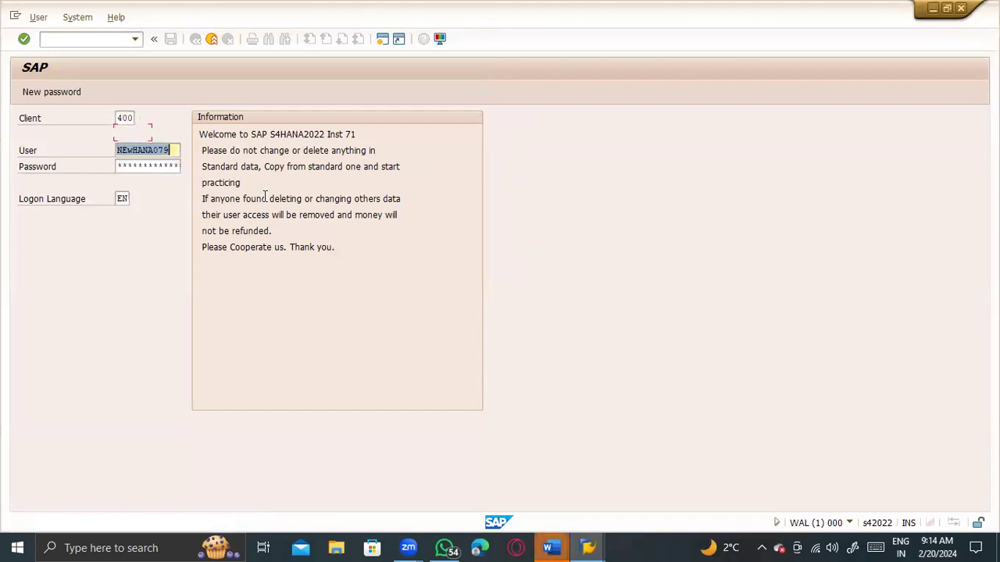
key("Tab")
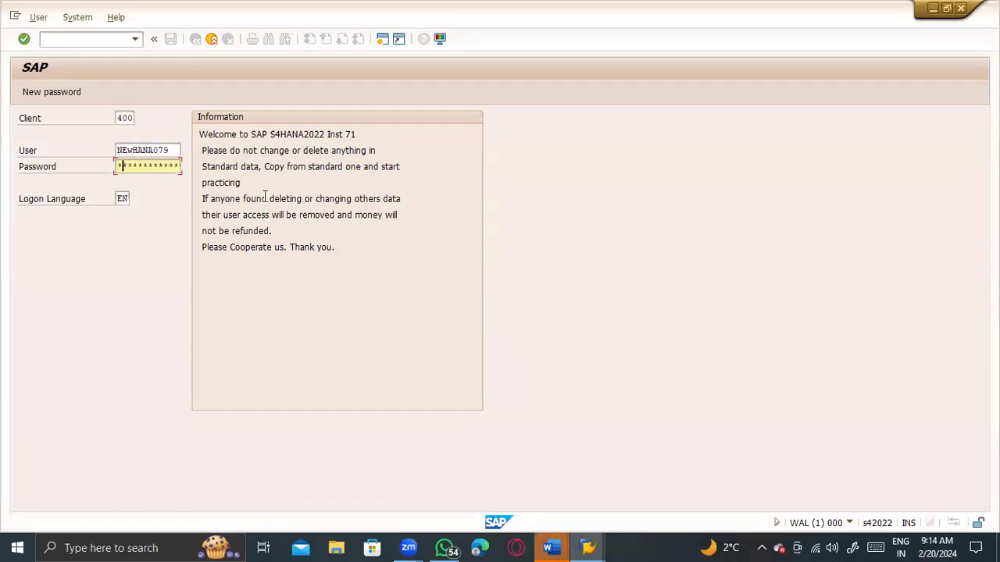
key("Return")
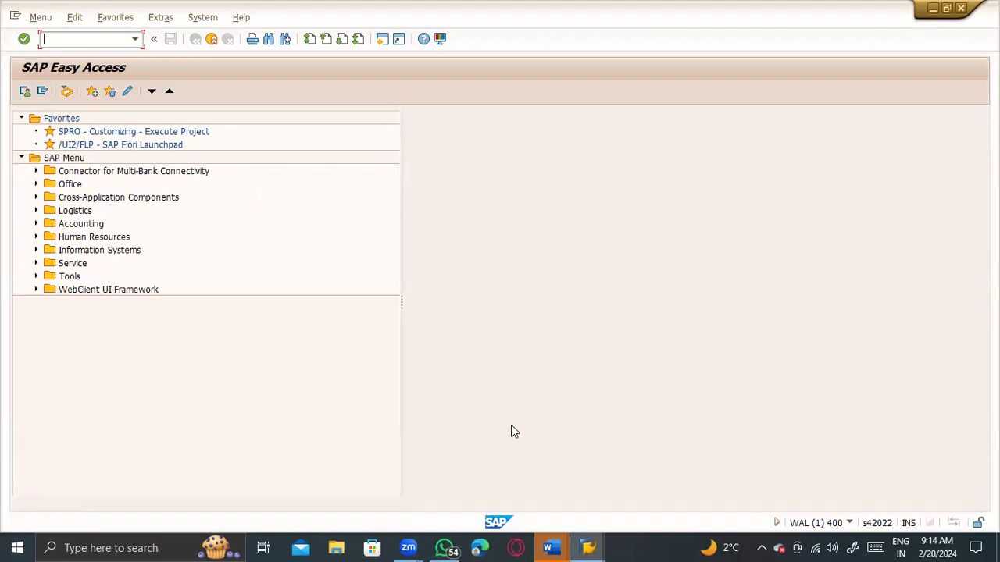
Switch to Word, view the SAP_Evening notes and the recovered Document1, and cancel saving the recovered file.
left_click(553, 547)
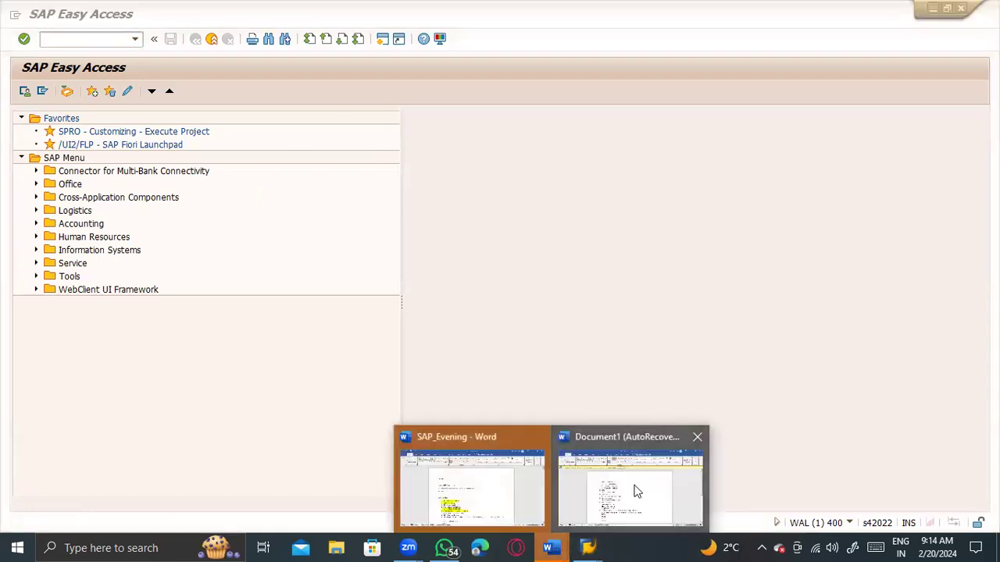
left_click(469, 489)
left_click(551, 546)
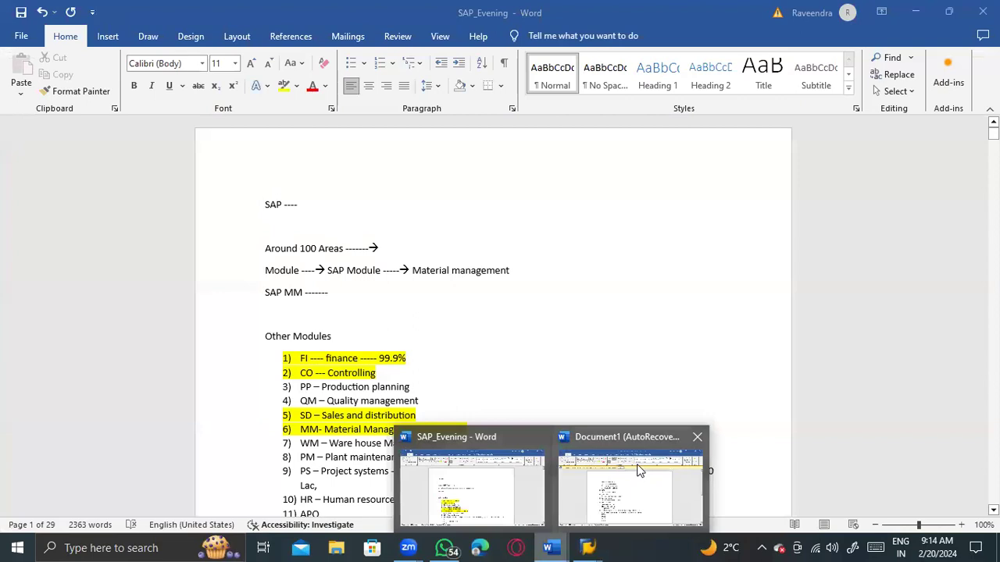
left_click(647, 457)
scroll(578, 402, "down", 3)
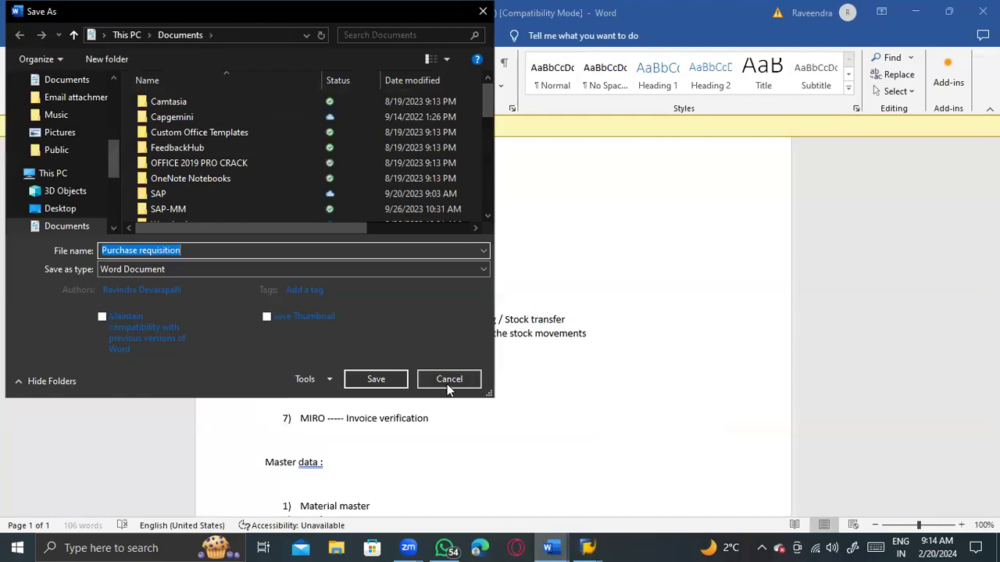
left_click(447, 378)
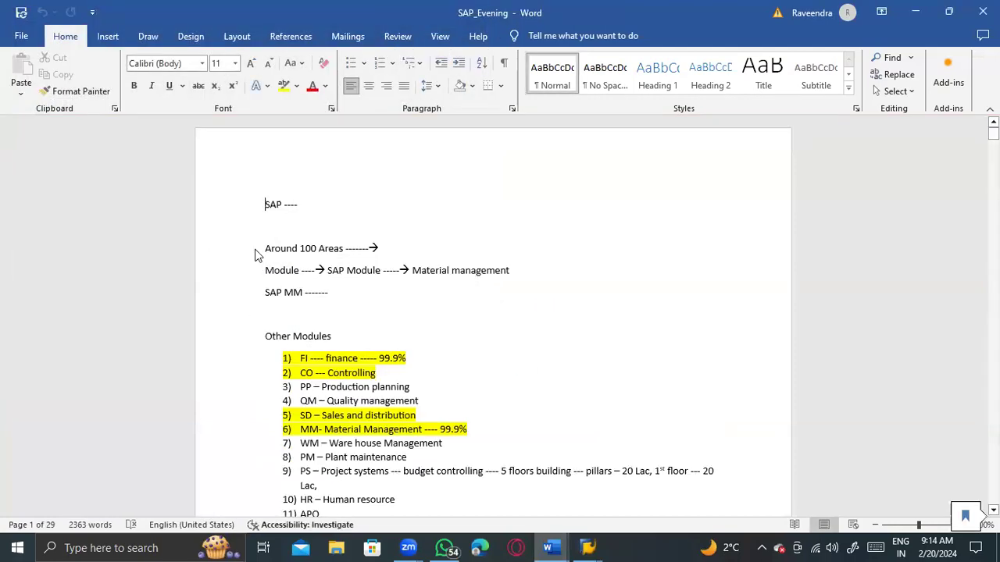
Return to SAP, run transaction MK01 and choose to create the business partner as a Person.
key("alt+Tab")
type("mk")
key("Return")
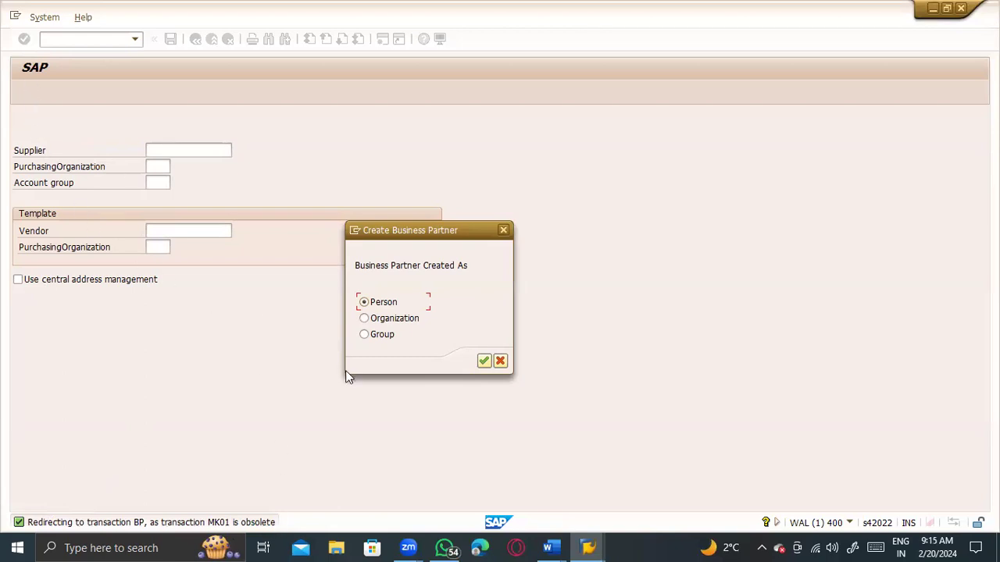
left_click(484, 361)
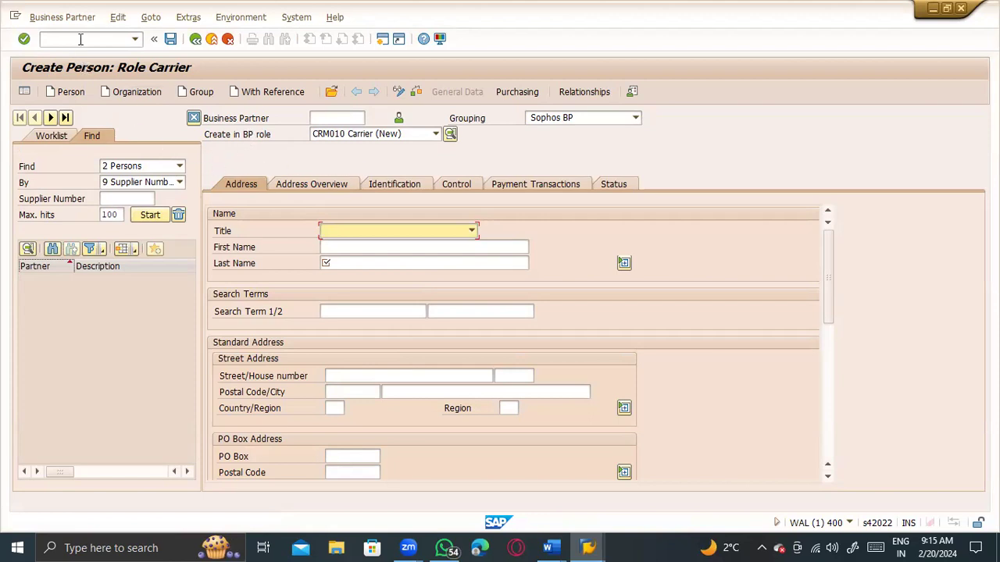
Run transaction FK01 in place of the current one and cancel the business partner creation dialog.
left_click(43, 38)
type("/")
type("nbp")
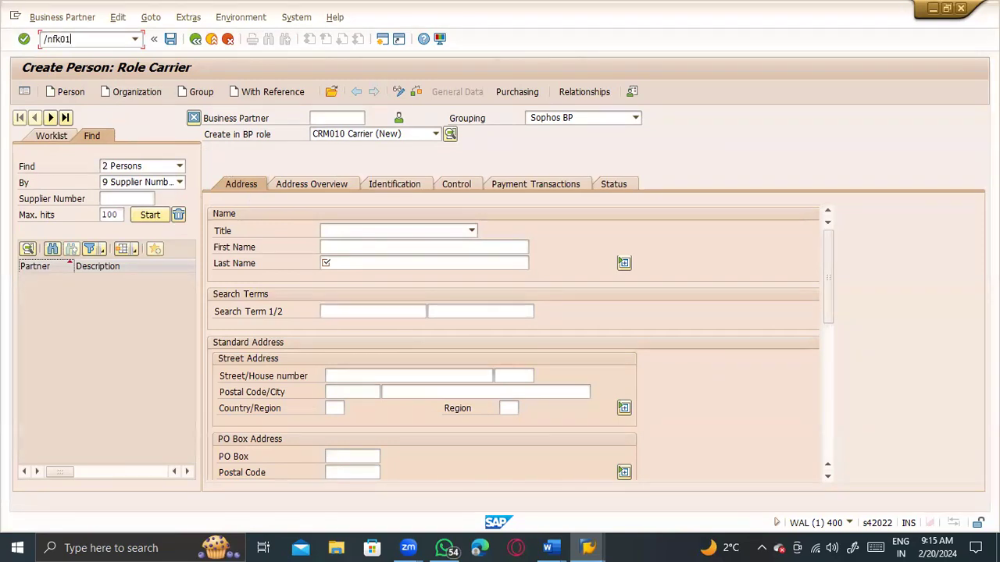
key("Return")
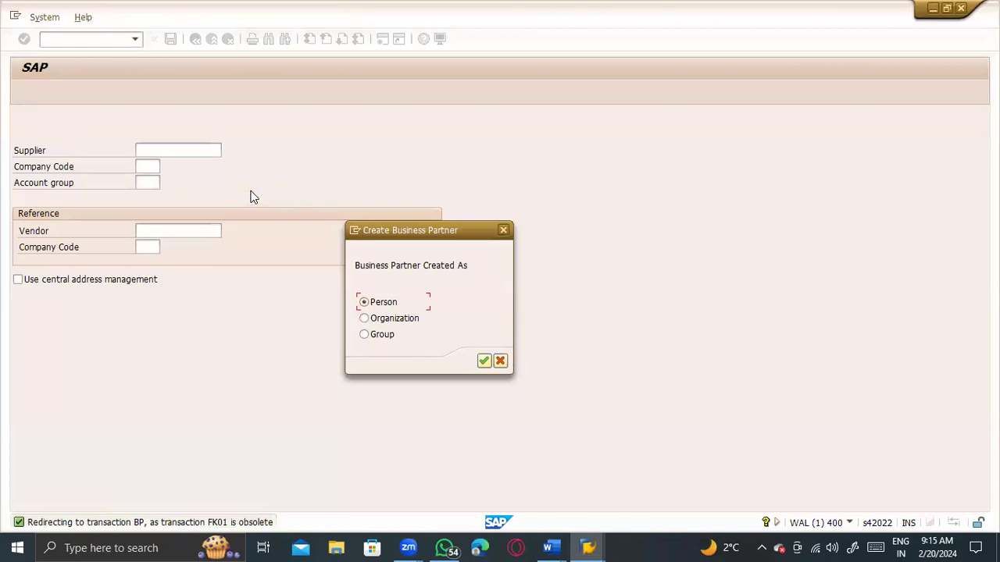
left_click(503, 232)
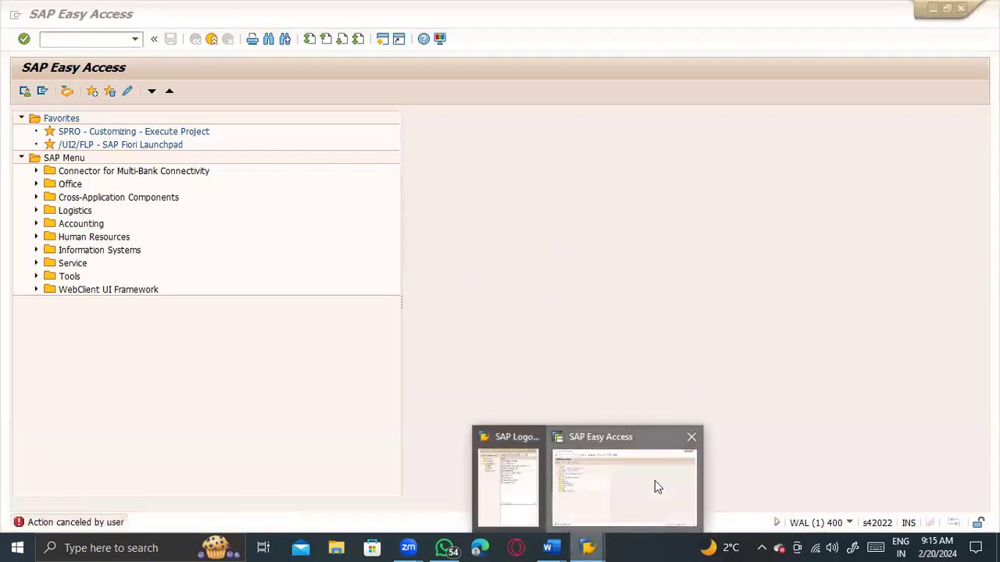
left_click(654, 481)
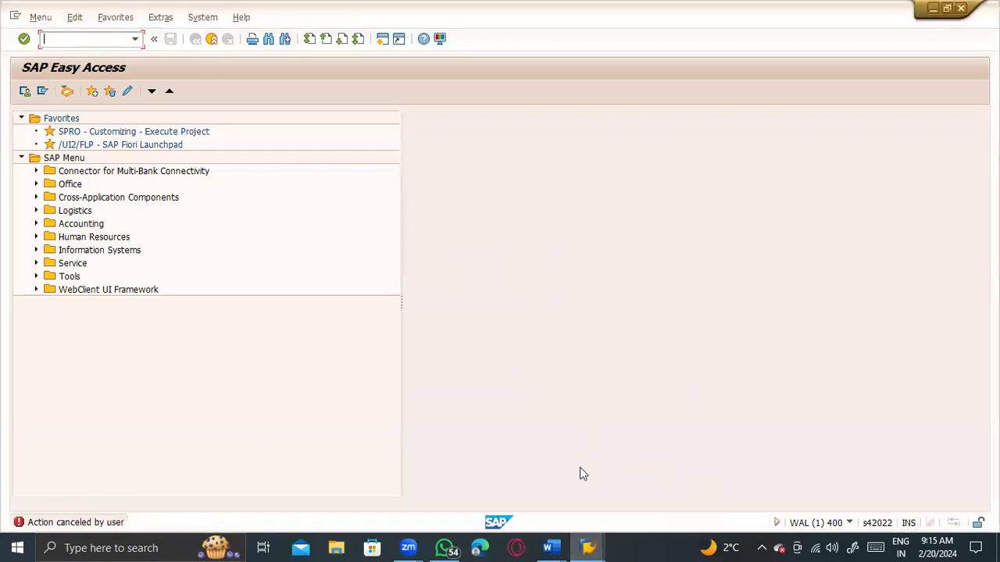
left_click(595, 545)
left_click(514, 469)
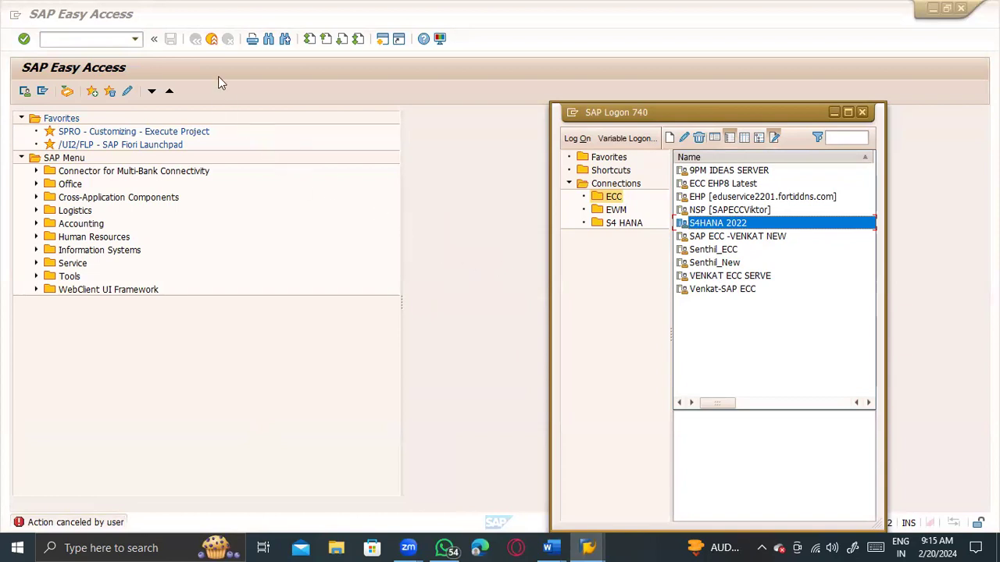
left_click(77, 41)
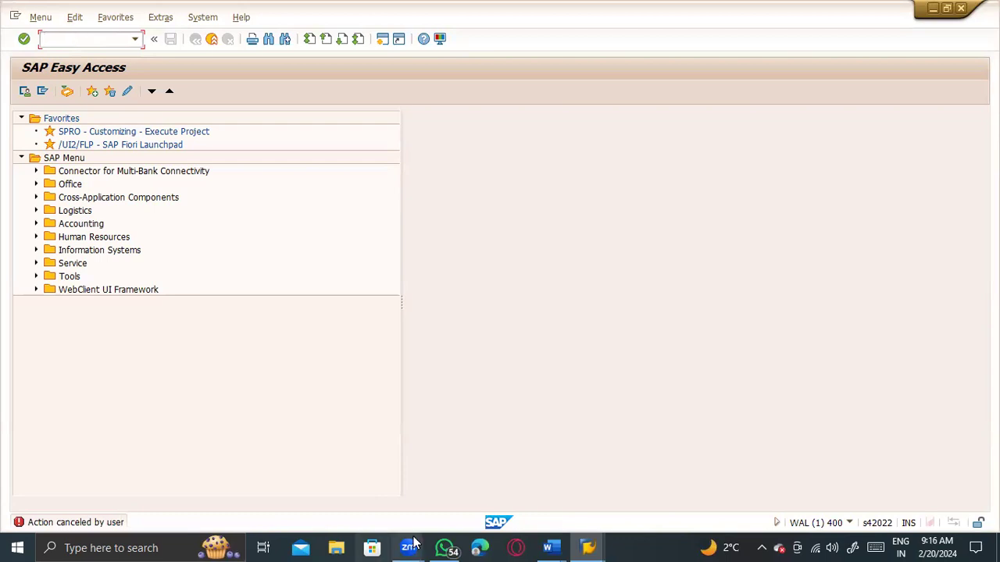
Switch to the recovered Word document and save it as Purchase requisition in the OneDrive Documents folder.
left_click(552, 548)
left_click(594, 485)
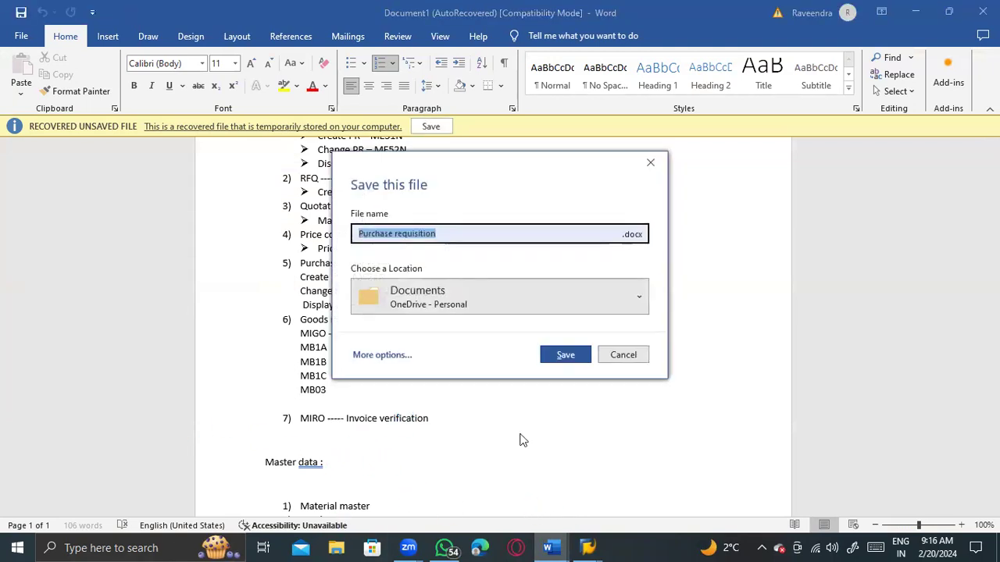
left_click(559, 358)
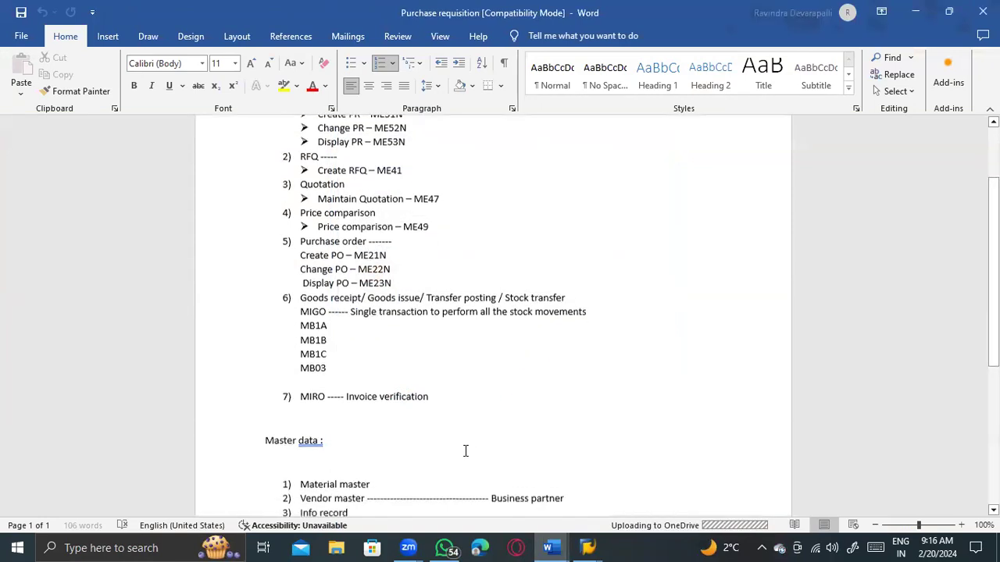
Add an unnumbered line reading "Supplier master ( vendor) :" below the master data list, leaving blank space after the list.
scroll(375, 426, "down", 7)
scroll(431, 341, "up", 2)
left_click(430, 352)
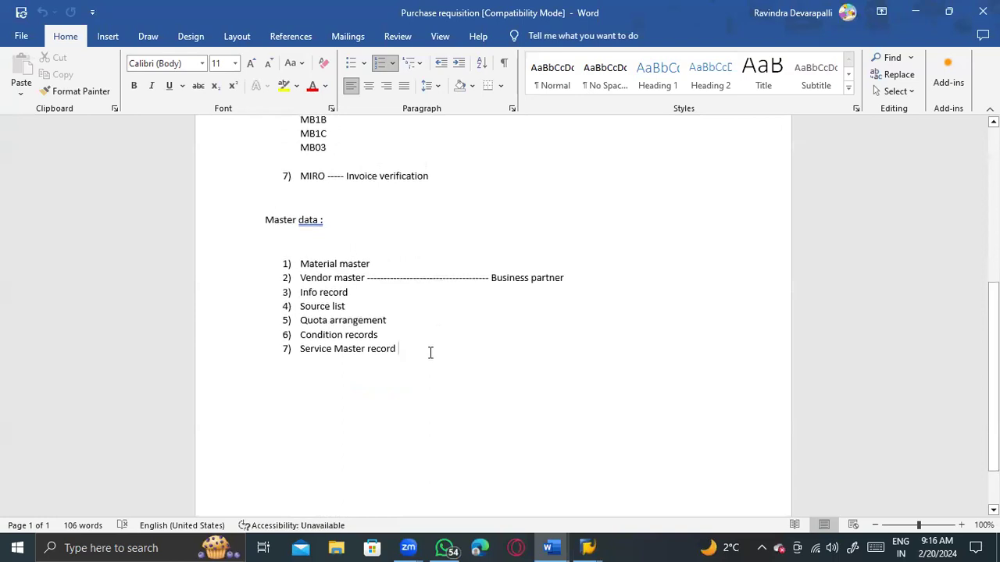
key("Return")
key("BackSpace")
key("Return")
key("Return")
type("Supplie")
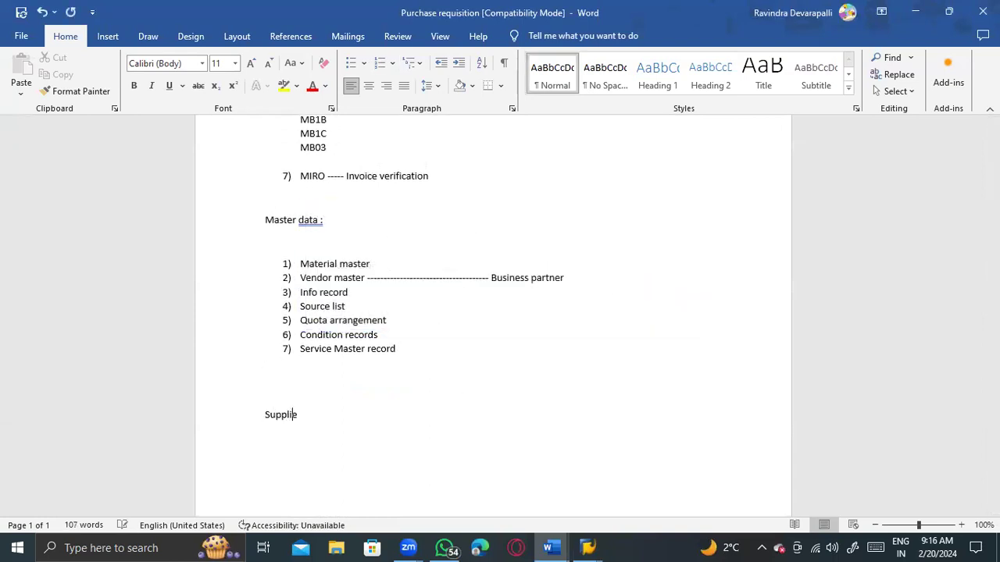
type("r maser erc")
key("BackSpace")
key("BackSpace")
key("BackSpace")
key("BackSpace")
key("BackSpace")
type("ter ( vendor")
key("BackSpace")
type(")c r")
type(": ")
Add the codes MK01, FK01, XK01 with a trailing dashed line, on their own line starting with "T-code for".
type("MK0")
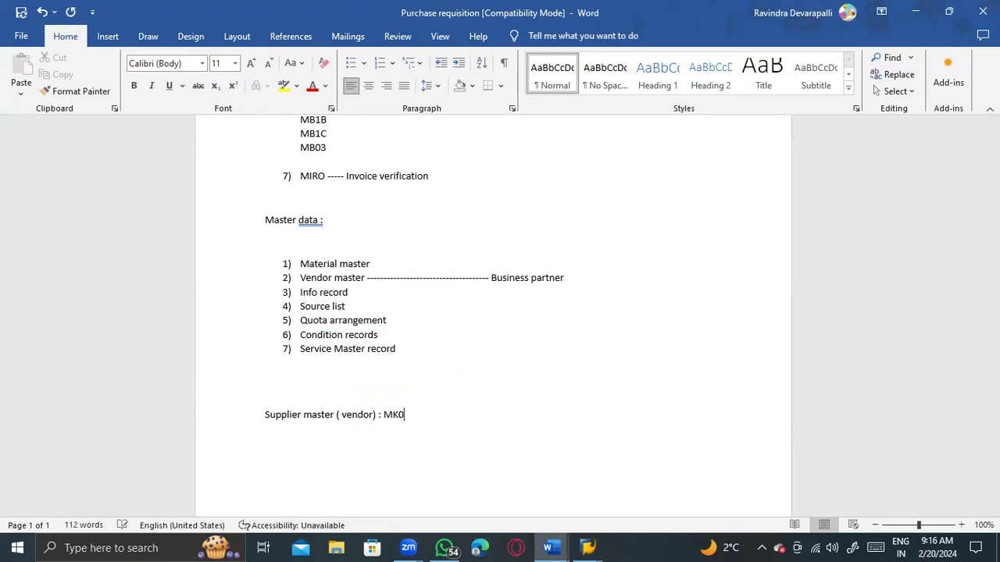
type("1, FK01, XK01 -------------------------------")
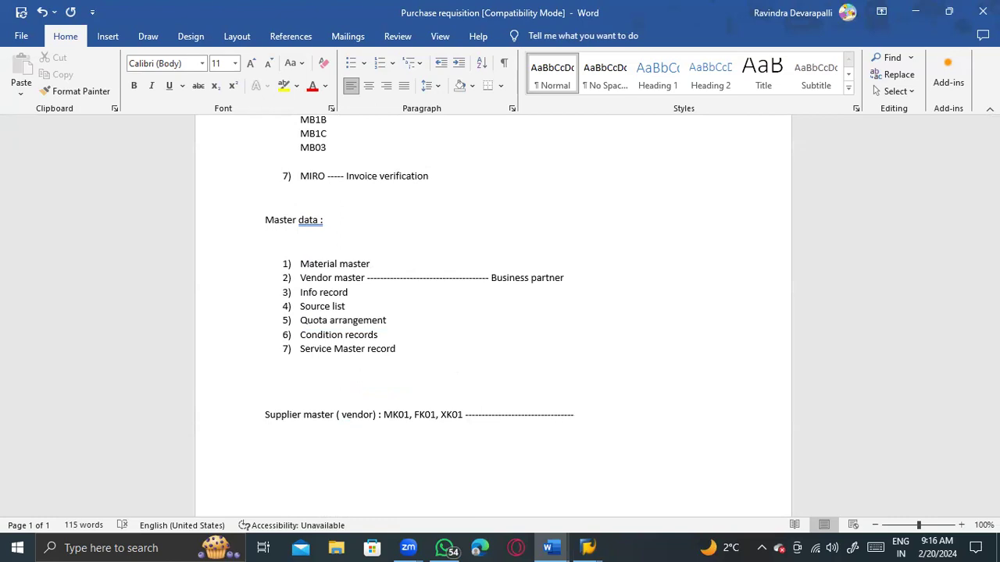
key("Return")
left_click(382, 414)
key("Return")
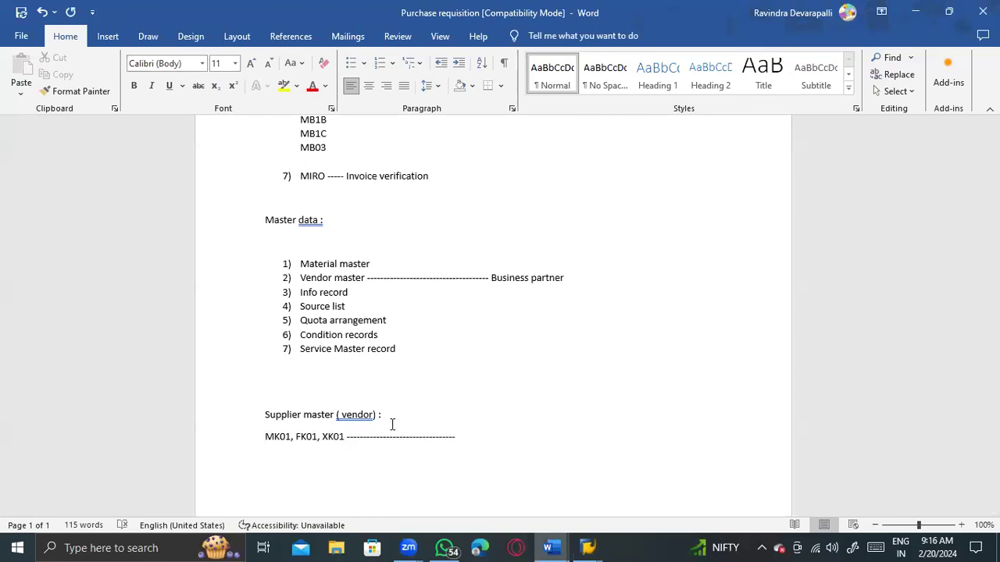
type("T-code for")
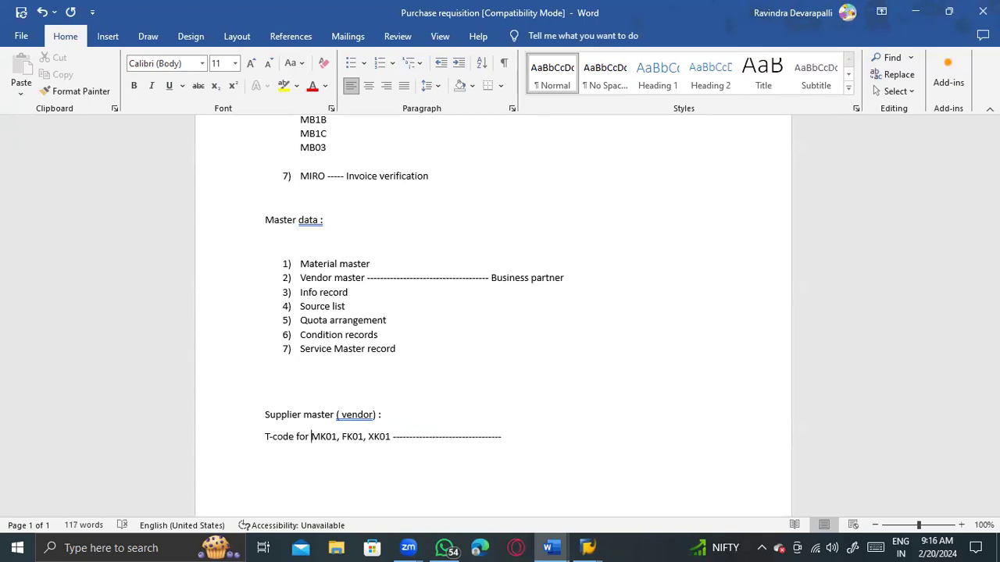
End the MK01, FK01, XK01 line with "ECC" and start a new line below it with "T-code for".
left_click(504, 439)
type("ECC")
type("T-code for")
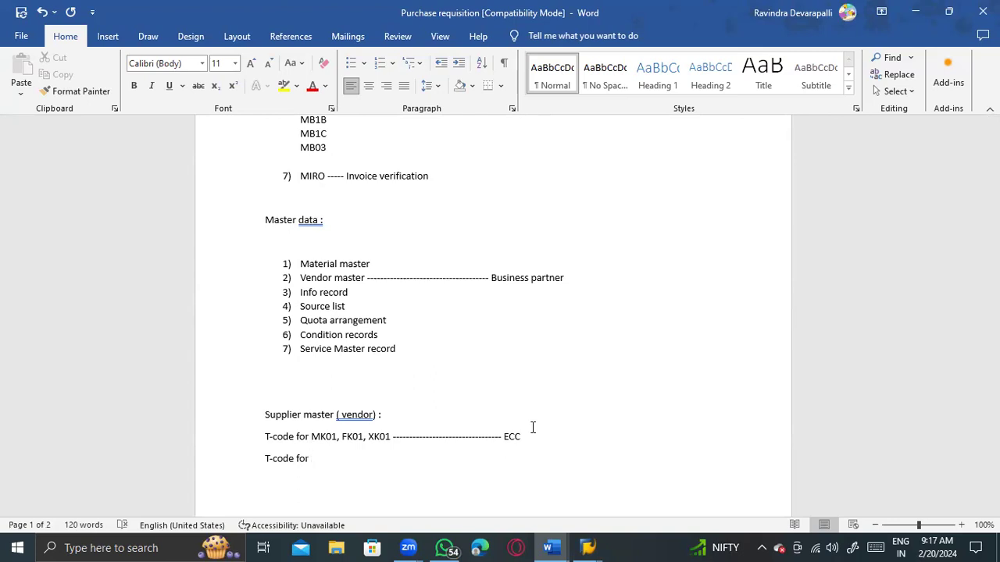
Insert "Vendor master record creation" before MK01 in the ECC line.
key("Up")
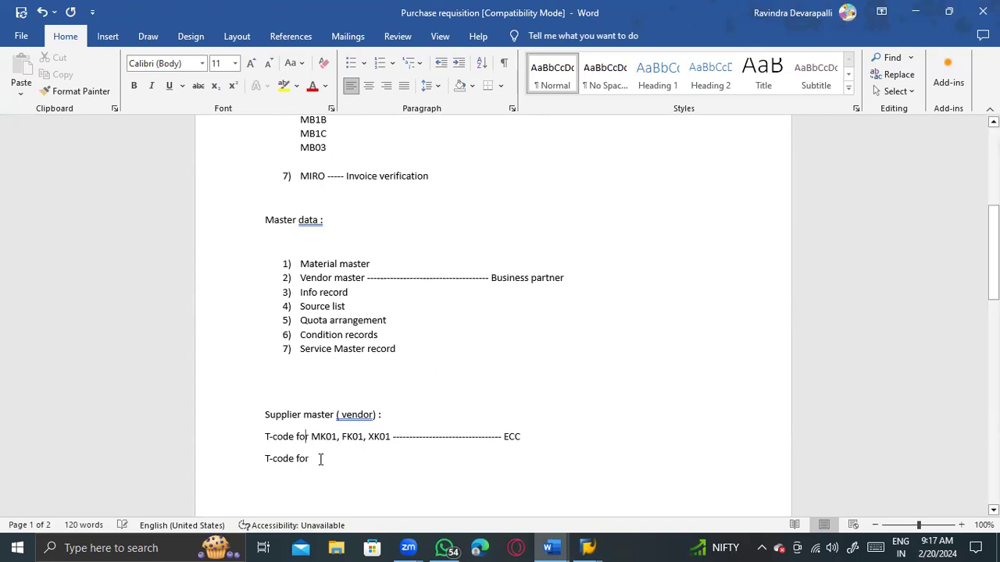
key("Right")
type("Vendor master reco")
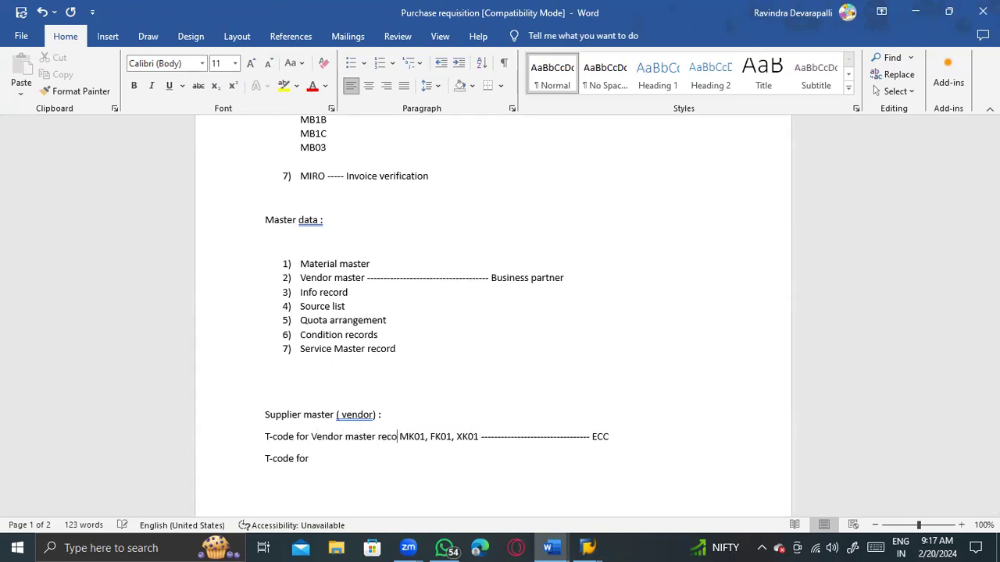
type("rd creati")
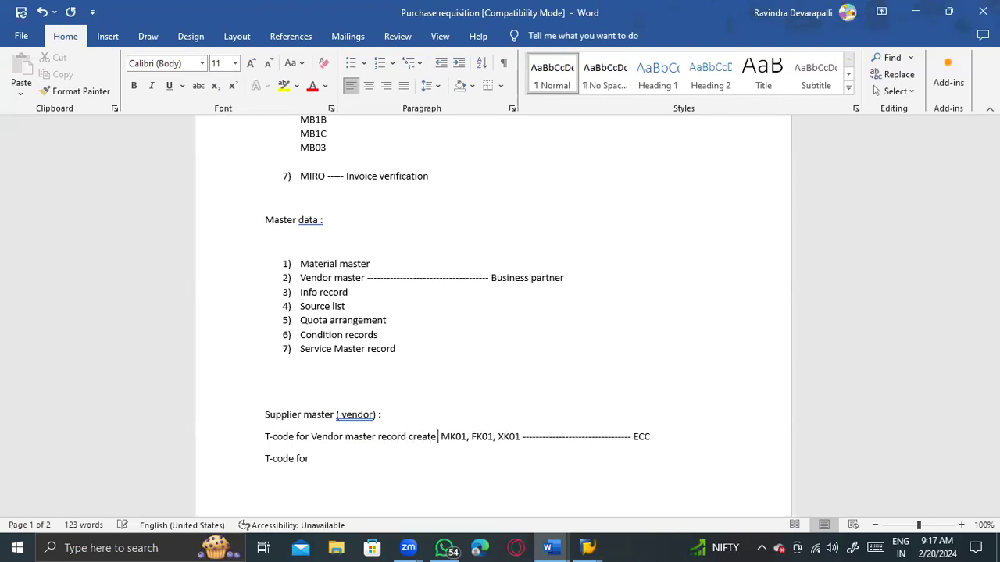
type("on")
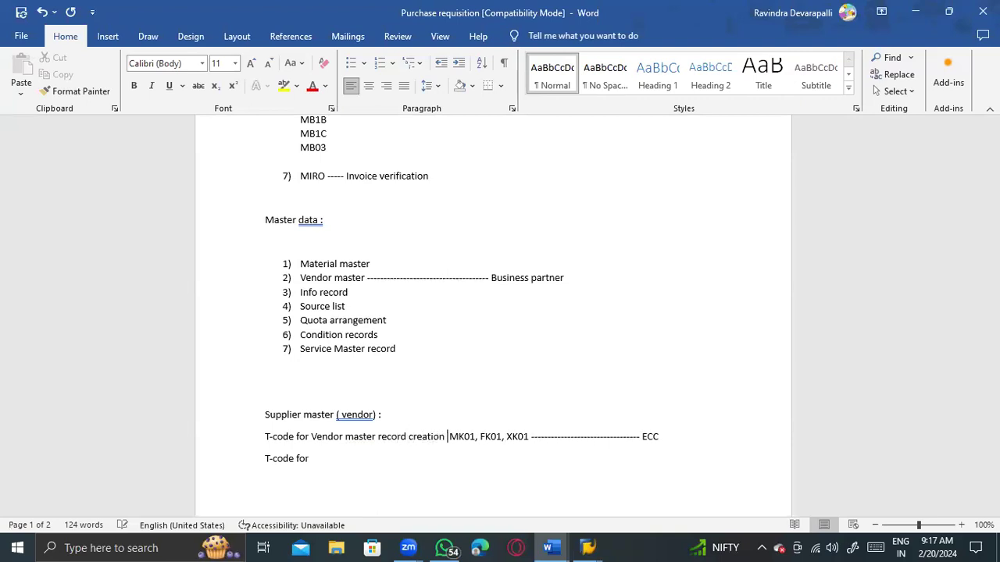
Complete the second T-code line with "vendor master record BP", a dashed line and "S4 HANA".
left_click(326, 460)
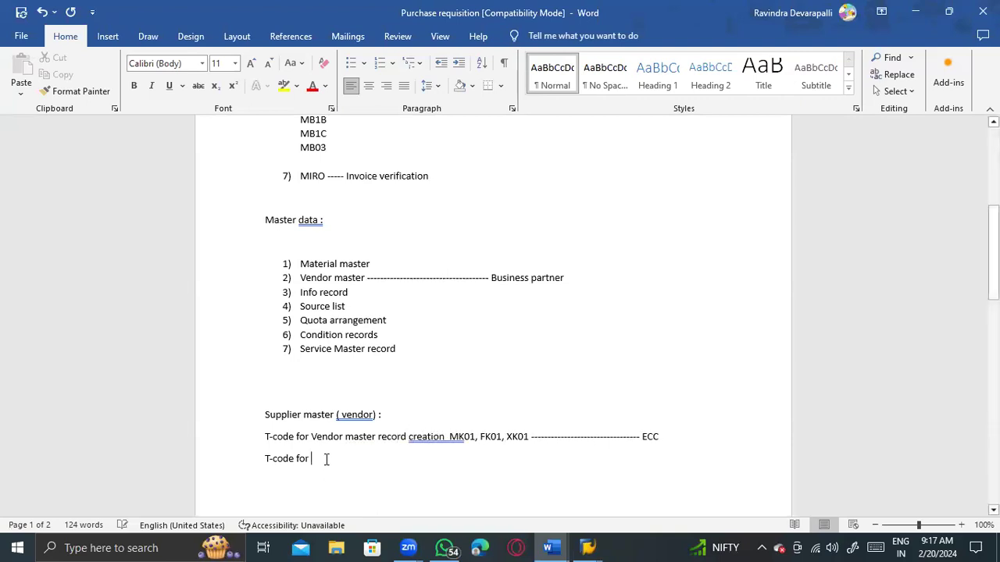
type("vendor maste")
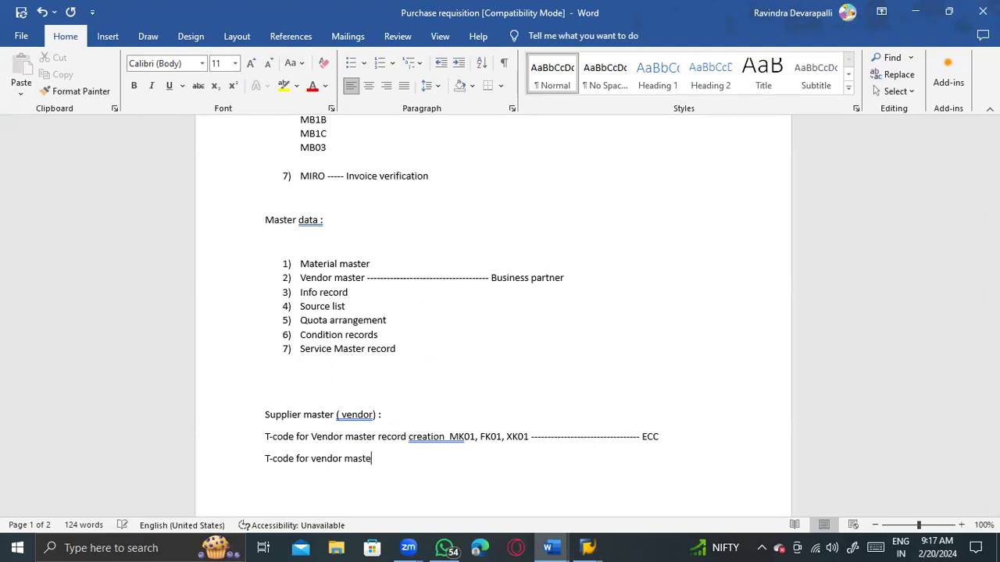
type("r creord")
key("BackSpace")
key("BackSpace")
key("BackSpace")
key("BackSpace")
key("BackSpace")
key("BackSpace")
key("BackSpace")
type("reor")
key("BackSpace")
key("BackSpace")
key("BackSpace")
key("BackSpace")
key("BackSpace")
type("recro")
key("BackSpace")
key("BackSpace")
key("BackSpace")
type("cord  BP ------------------------------------S4 HANA")
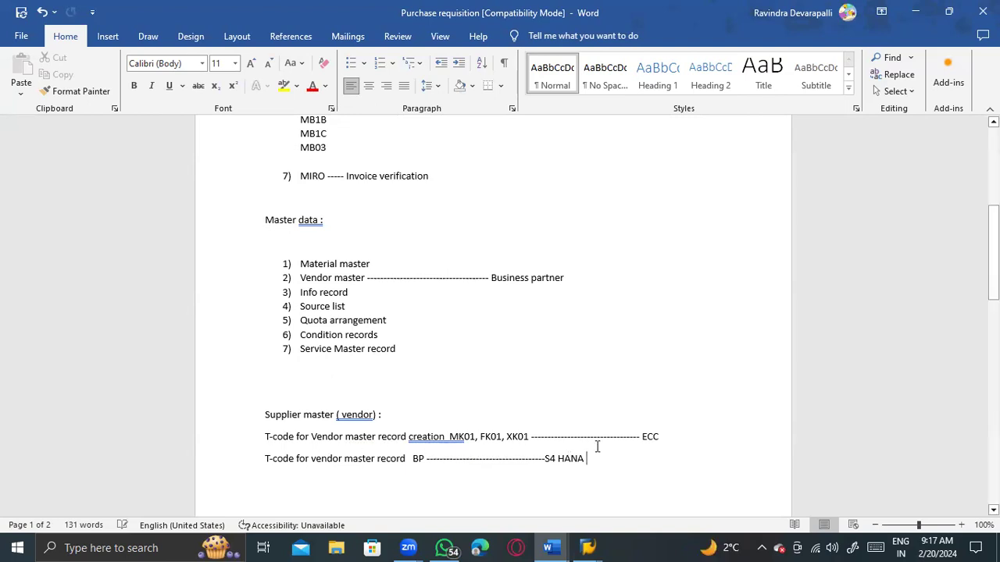
Accept the suggested spacing correction between "creation" and MK01 in the ECC line.
left_click(435, 444)
right_click(441, 434)
left_click(368, 216)
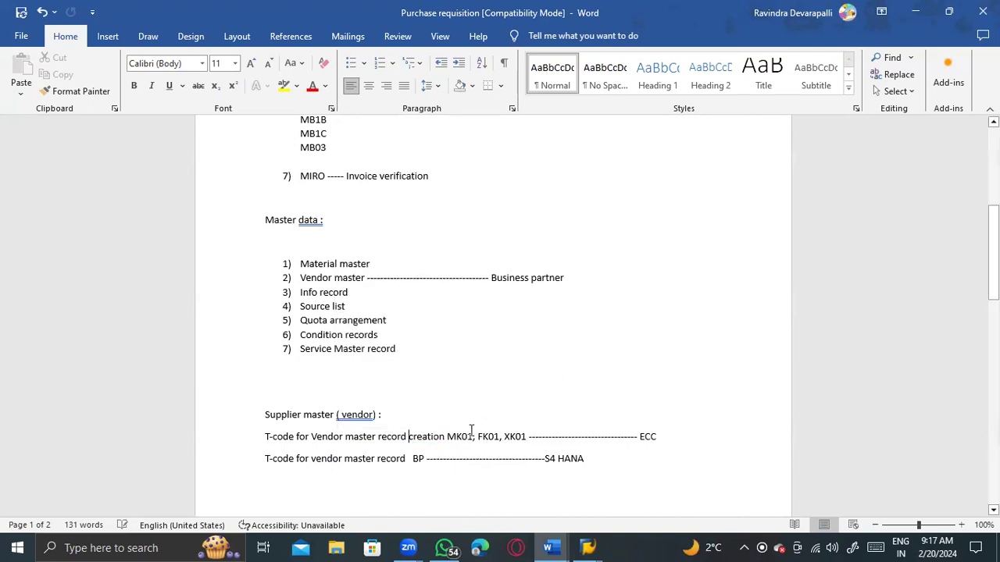
Make the BP transaction code in the S4 HANA line bold.
mouse_move(430, 458)
left_mouse_down()
mouse_move(378, 459)
mouse_move(426, 464)
left_mouse_up()
left_click(413, 461)
key("ctrl+b")
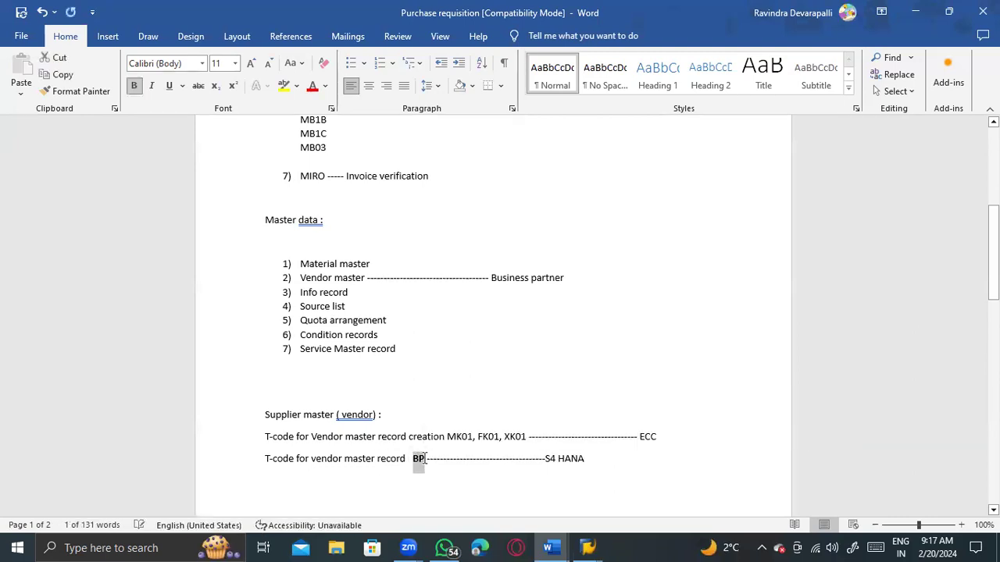
left_click(426, 464)
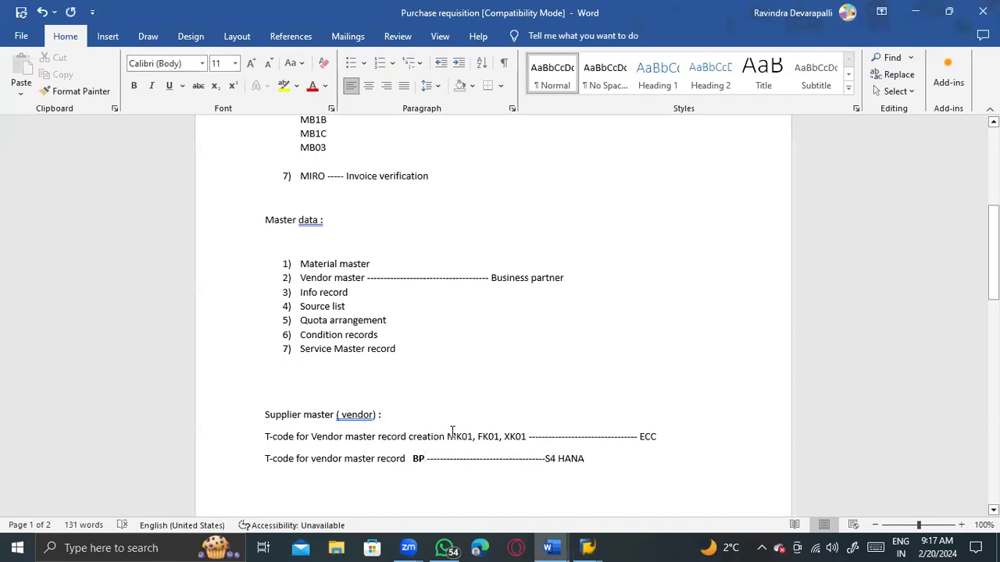
Make the transaction codes MK01, FK01 and XK01 in the ECC line bold.
double_click(460, 437)
key("shift+Up")
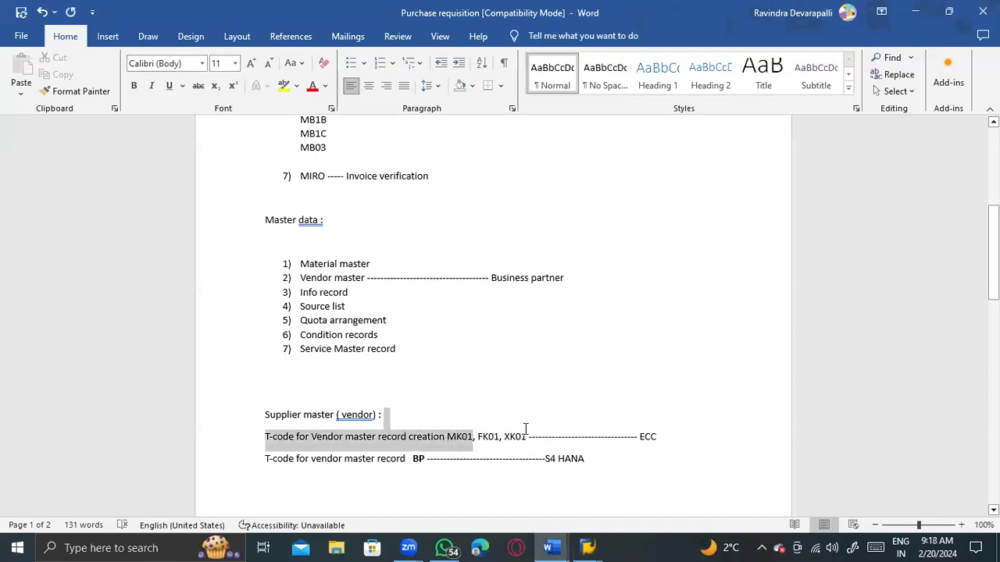
left_click_drag(525, 429, 526, 436)
key("ctrl+b")
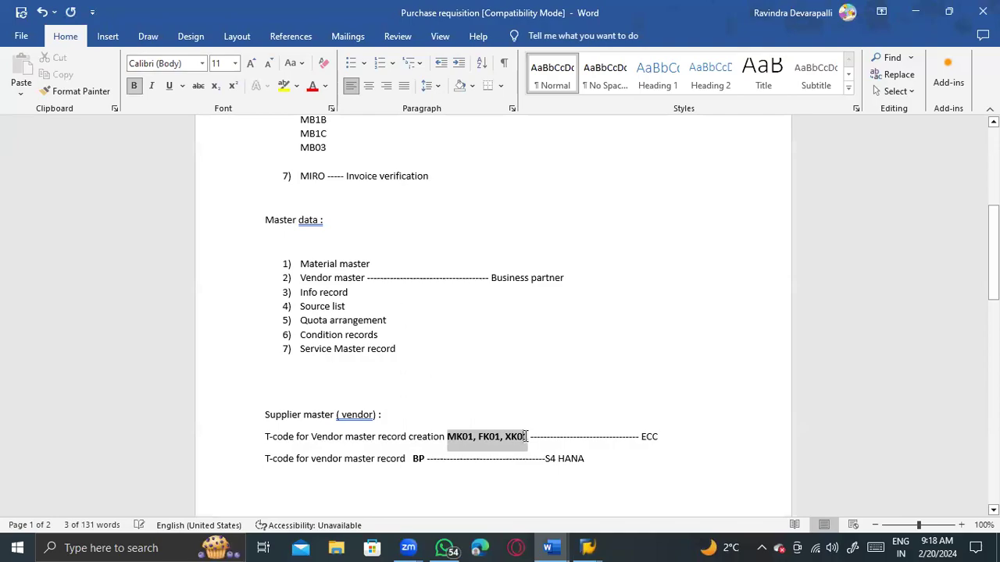
key("alt+Tab")
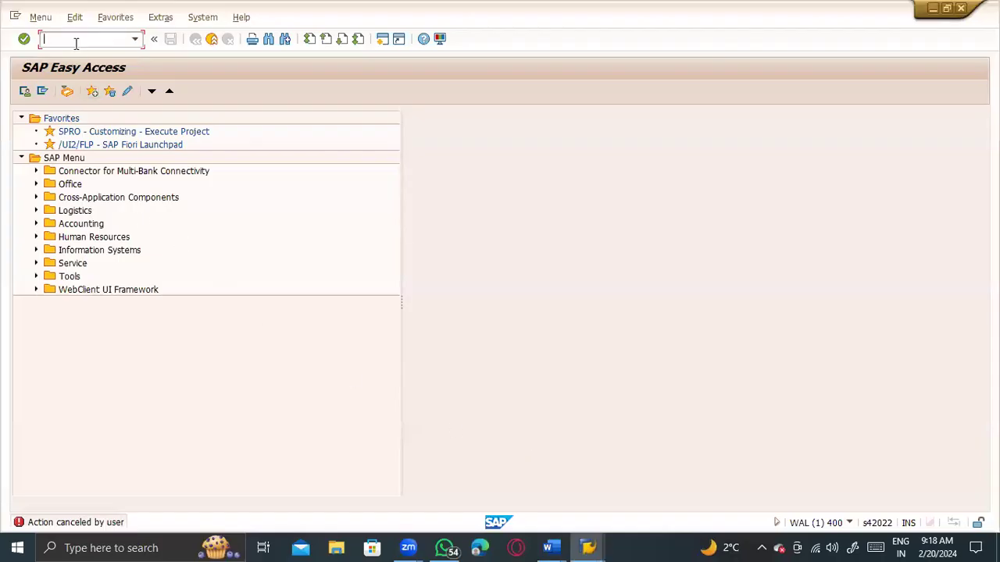
key("alt+Tab")
Add the line "Account group -----" below the ECC line, with blank lines that push the S4 HANA line onto the next page.
left_click(429, 459)
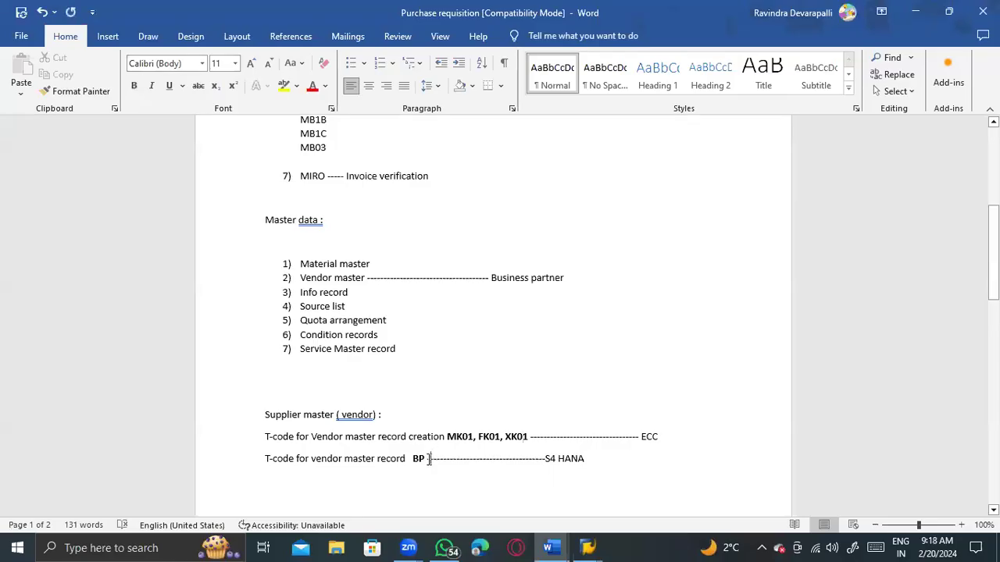
left_click(489, 436)
left_click(700, 437)
key("Return")
type("Account group ---")
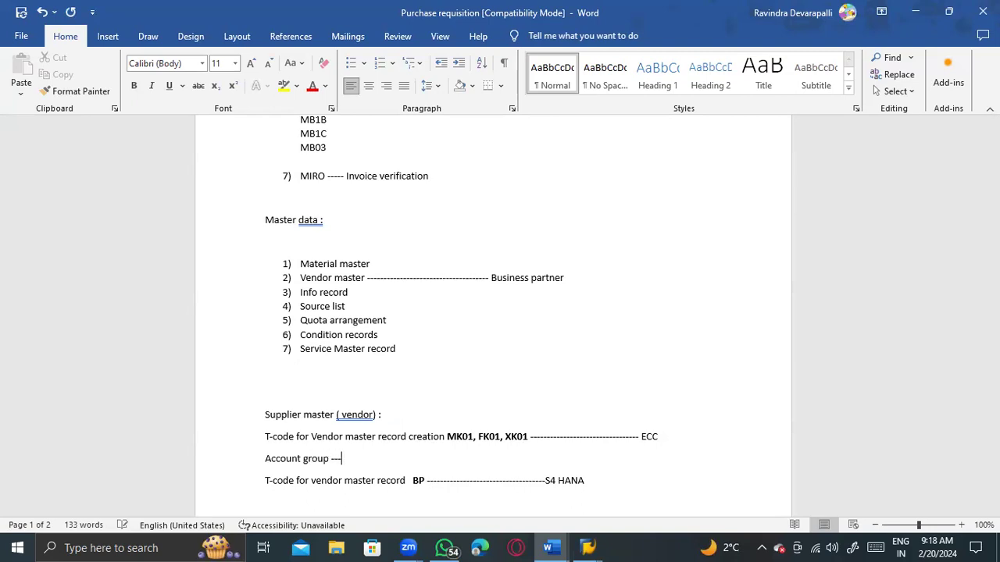
type("--")
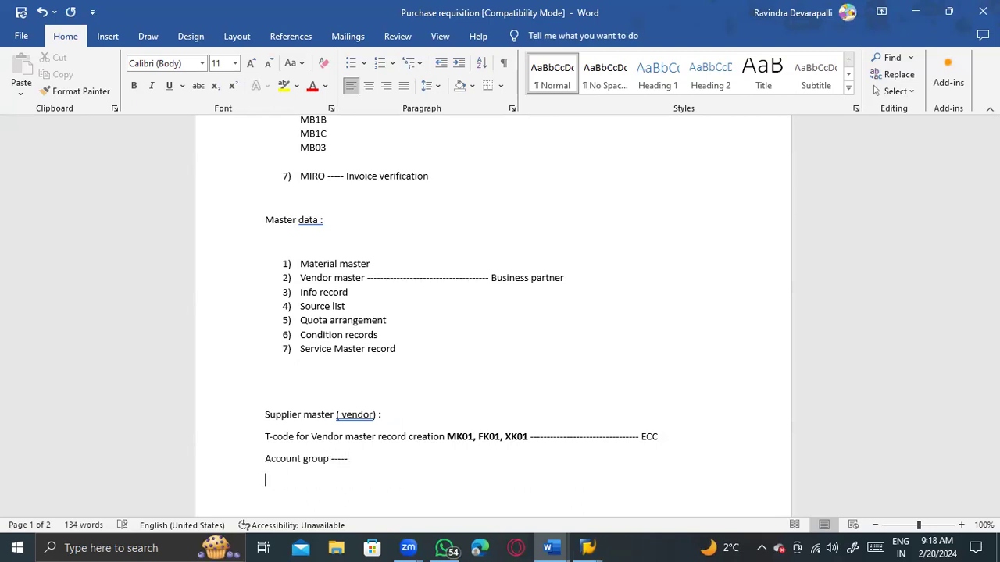
key("Return")
Add the lines "BP Grouping" and "BP role" below the S4 HANA line, leaving one blank line in between.
scroll(511, 409, "down", 5)
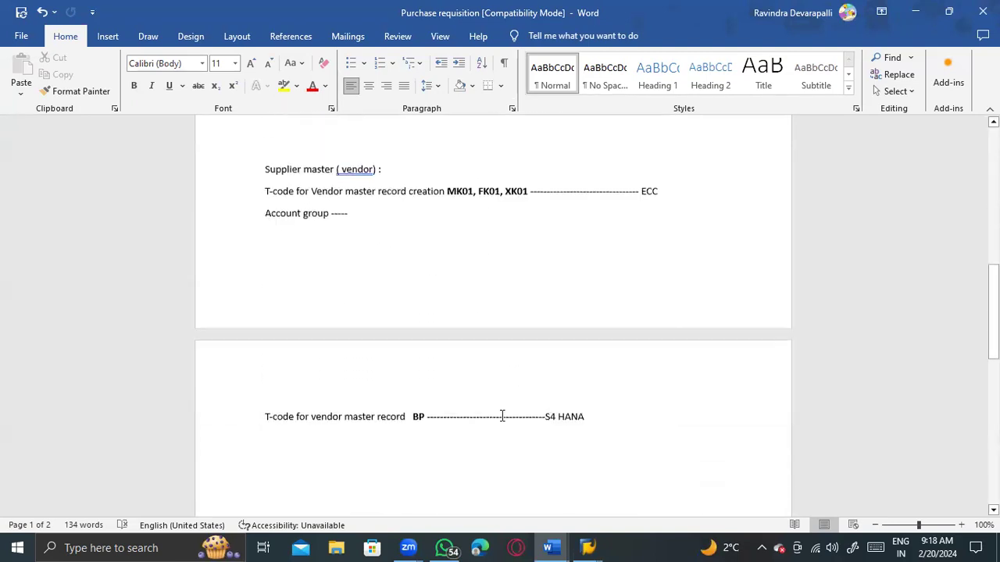
left_click(635, 418)
key("Return")
key("Return")
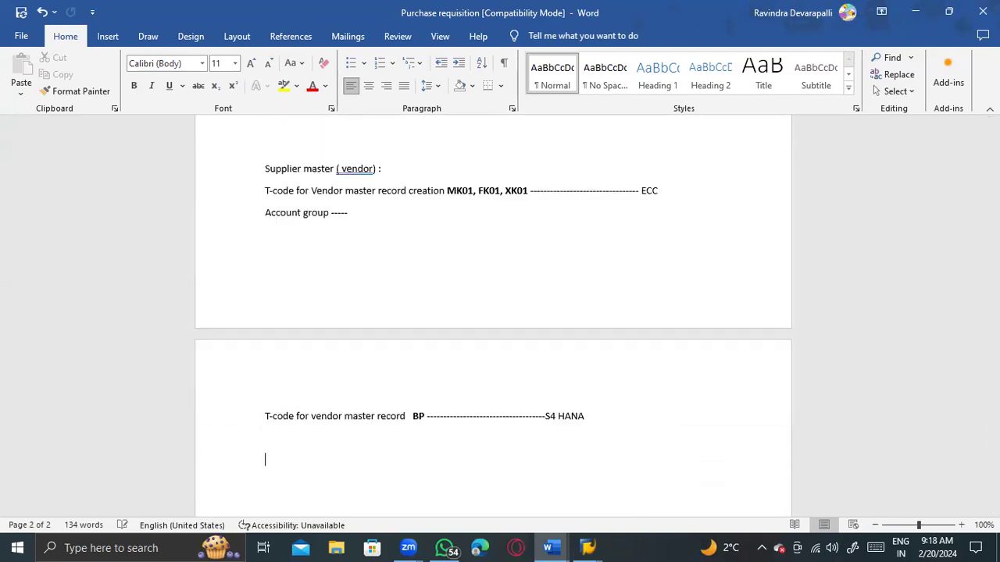
type("BP Groupo")
key("BackSpace")
type("ing")
key("Return")
type("B(")
key("BackSpace")
type("P role ")
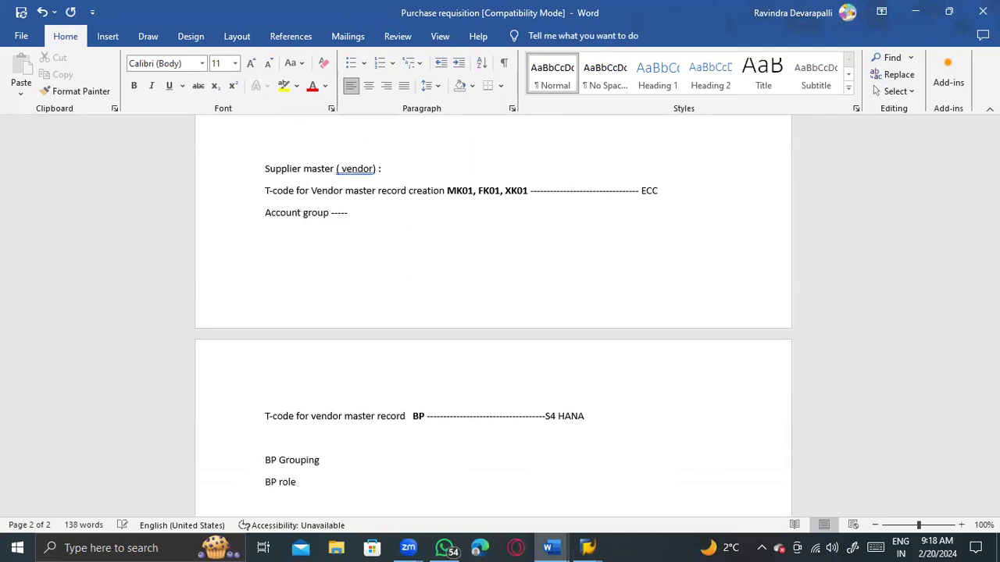
Write the line "Vendor master record – vendor account group" below "BP role".
type("Vendpr")
key("BackSpace")
key("BackSpace")
key("BackSpace")
type("or master re")
type("cord ")
type("-- vendor accoun")
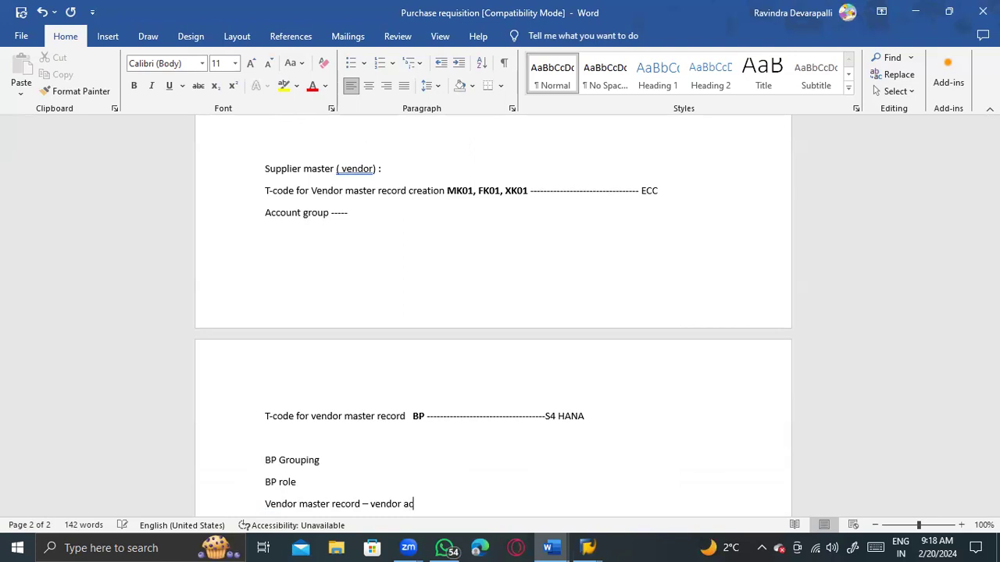
type("t group")
scroll(663, 408, "up", 3)
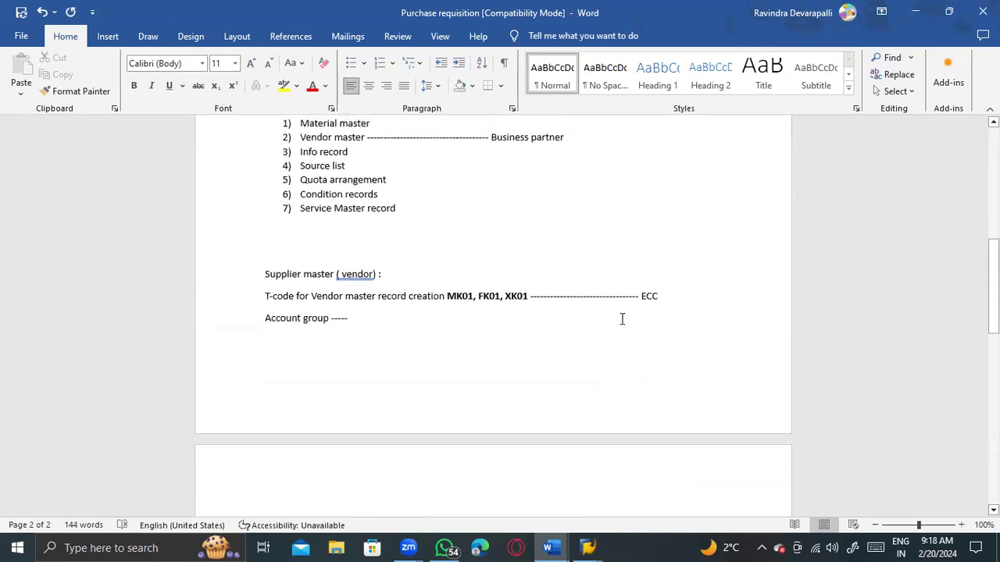
scroll(562, 339, "down", 3)
Switch to SAP and start the BP transaction to maintain business partners.
key("alt+Tab")
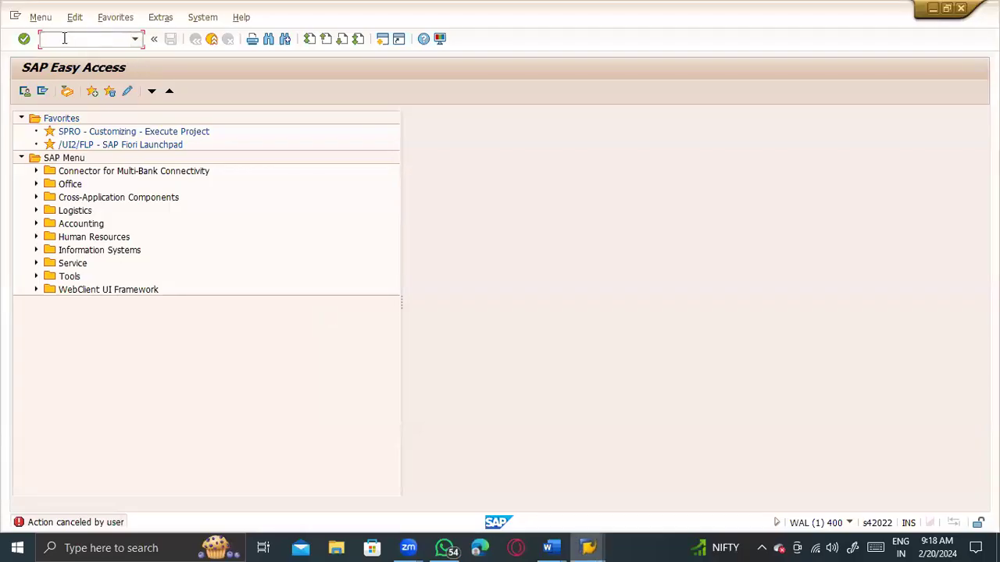
type("BP")
key("Return")
key("alt+Tab")
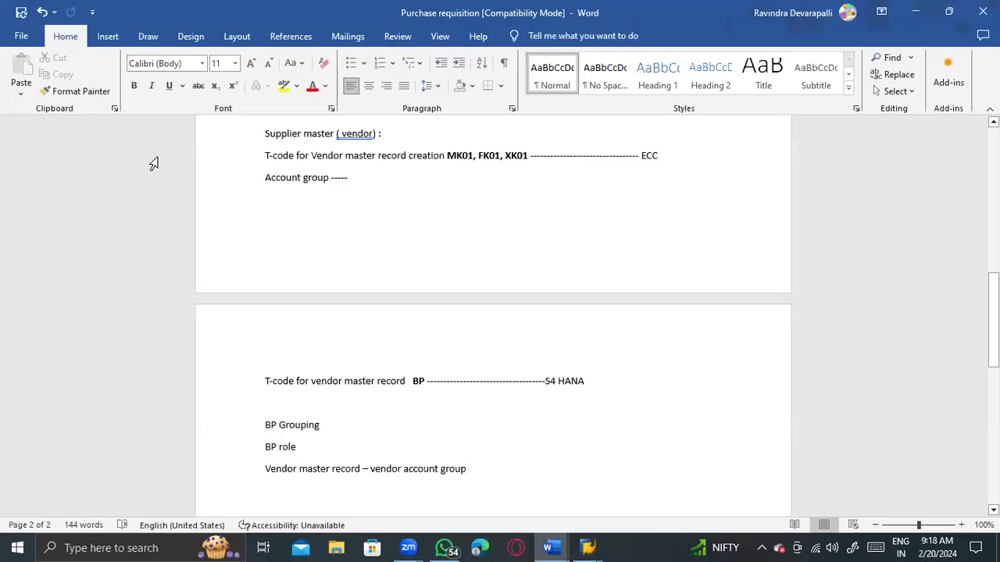
key("alt+Tab")
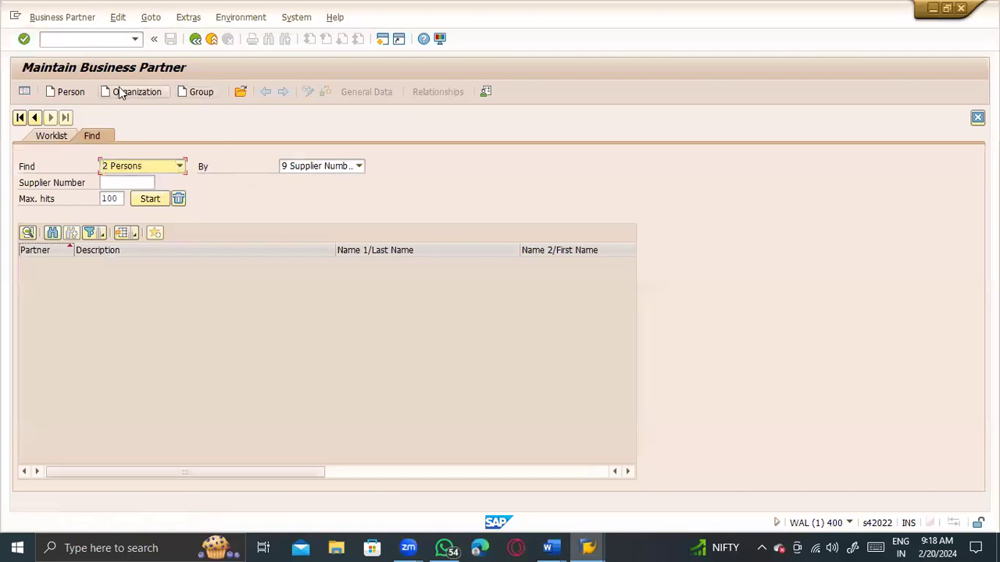
Start a new person business partner and view the available Grouping and BP role options.
left_click(71, 91)
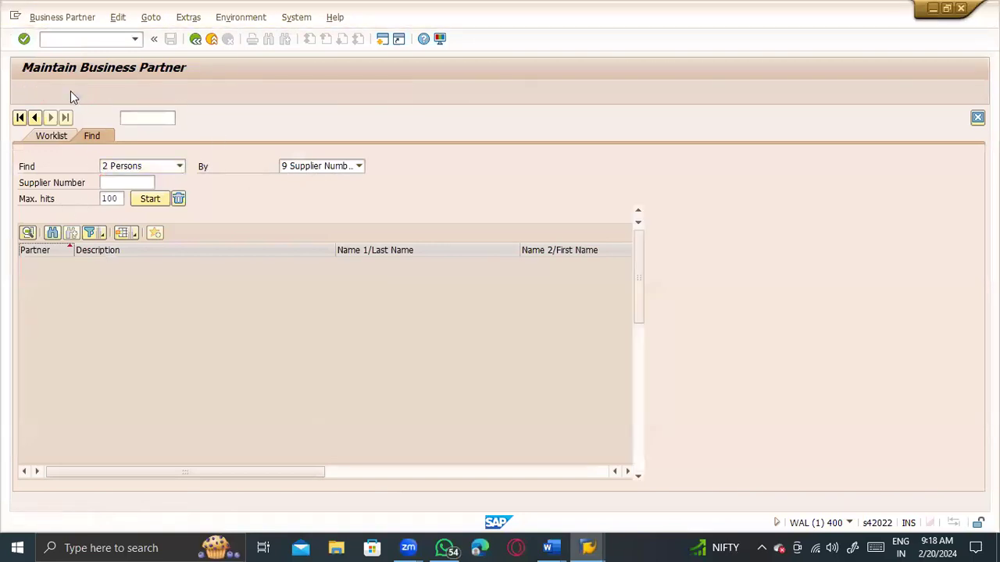
left_click(445, 117)
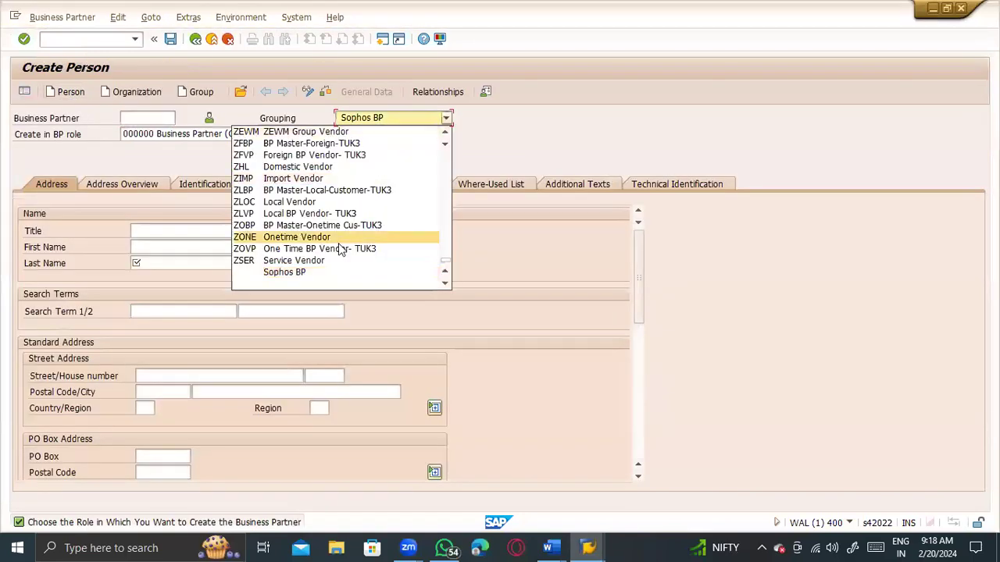
left_click(160, 162)
left_click(160, 134)
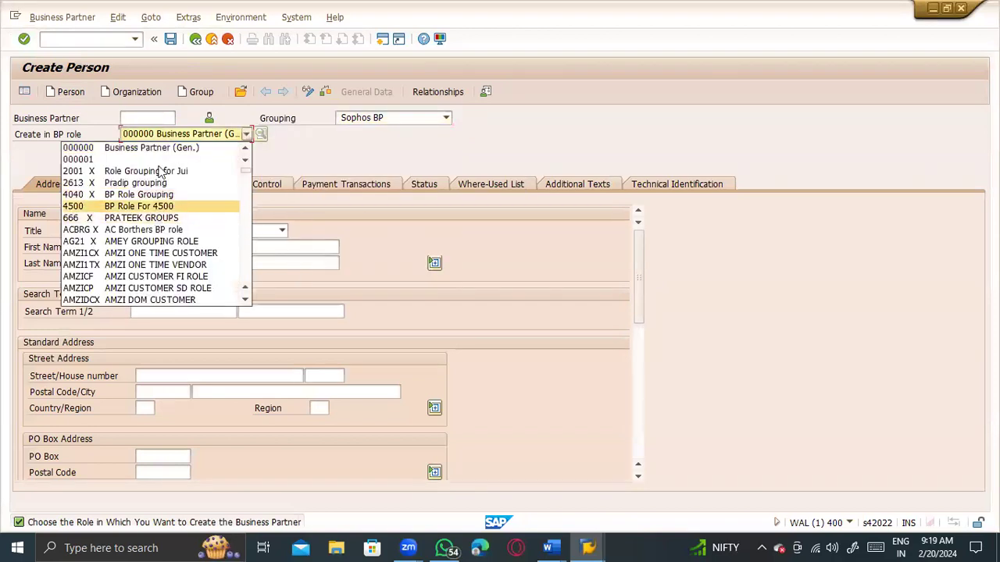
left_click(139, 118)
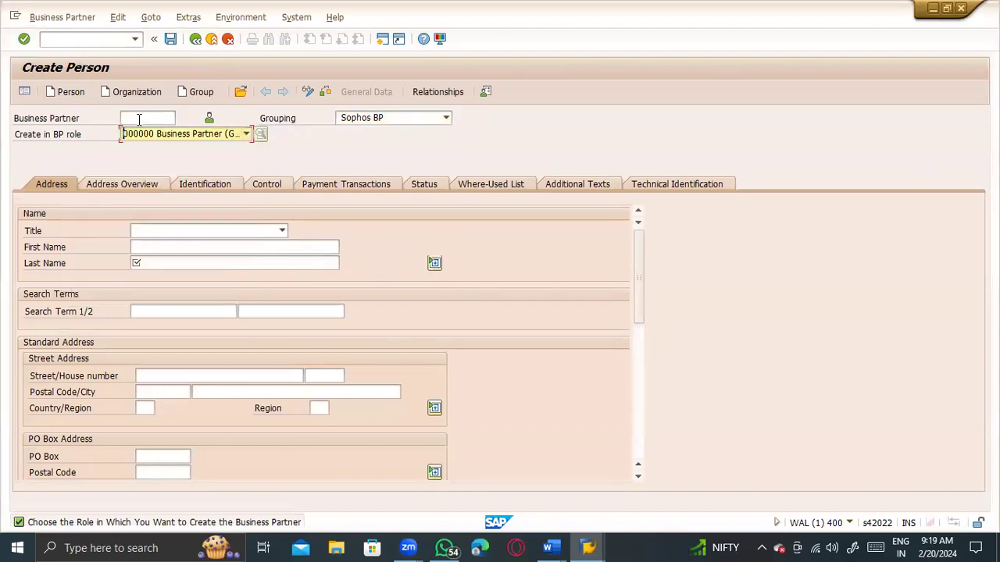
left_click(139, 119)
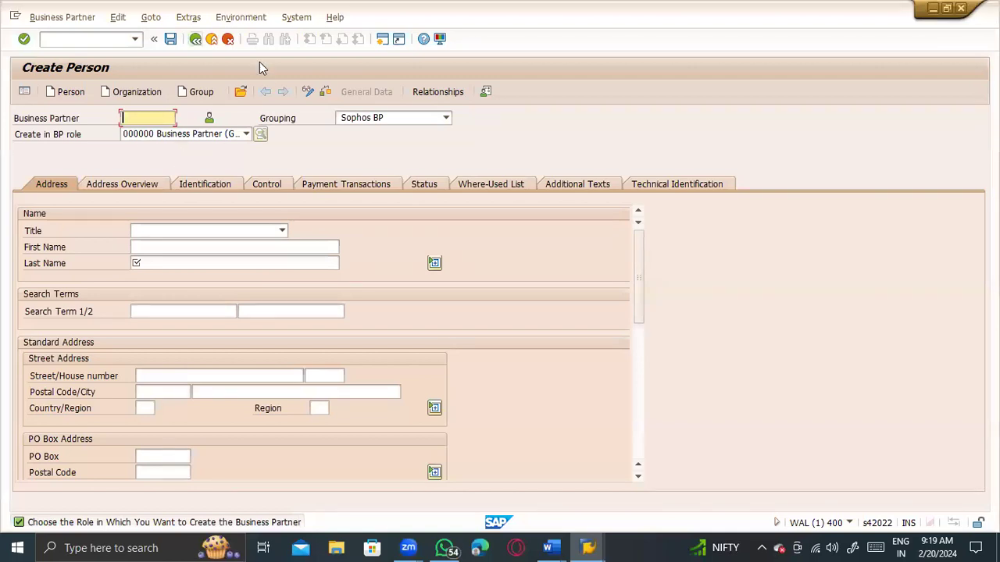
Leave the new person record without saving and return to SAP Easy Access.
key("Return")
key("shift+F3")
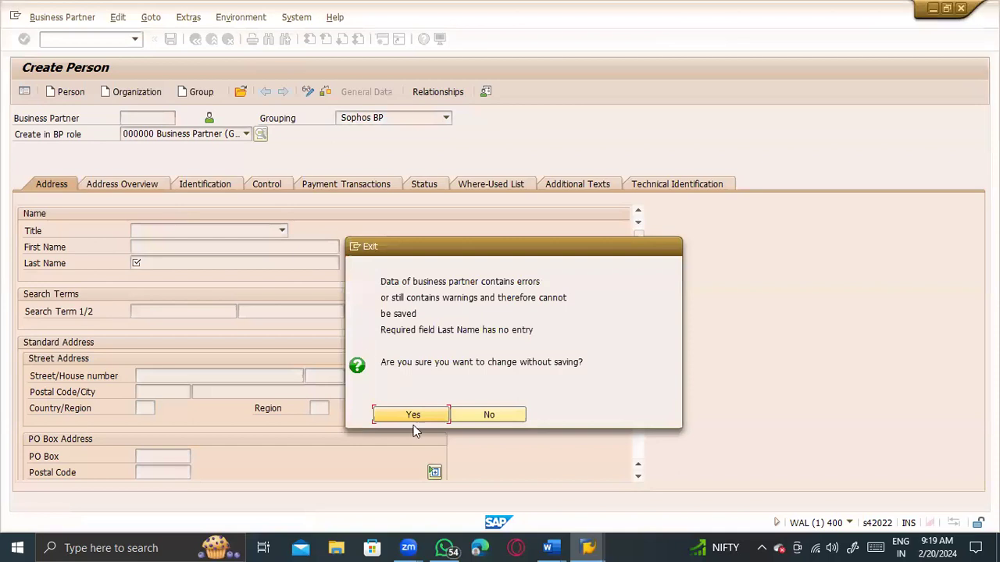
left_click(408, 418)
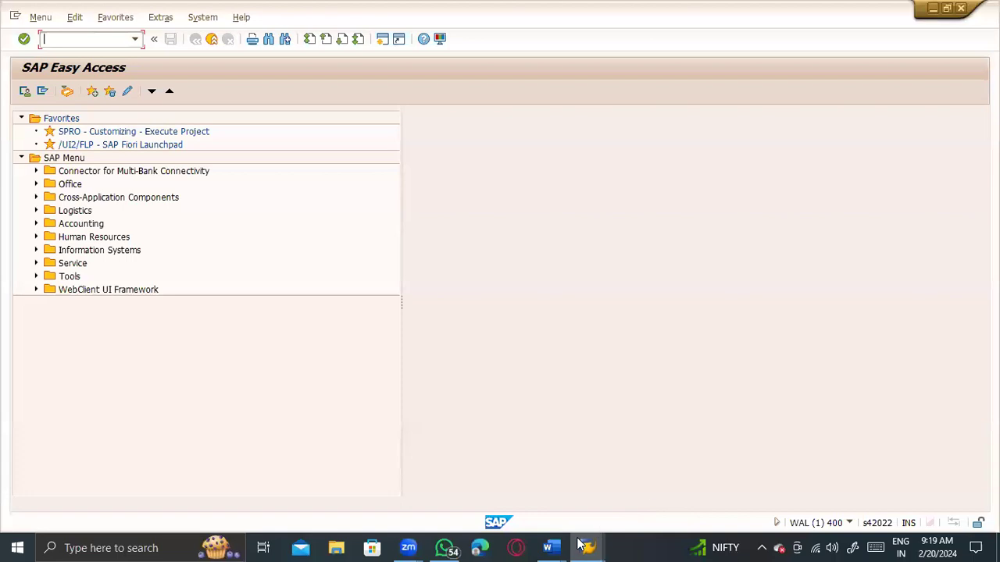
Switch to the Purchase requisition document in Word and review the Material master entry in the master data list.
left_click(566, 547)
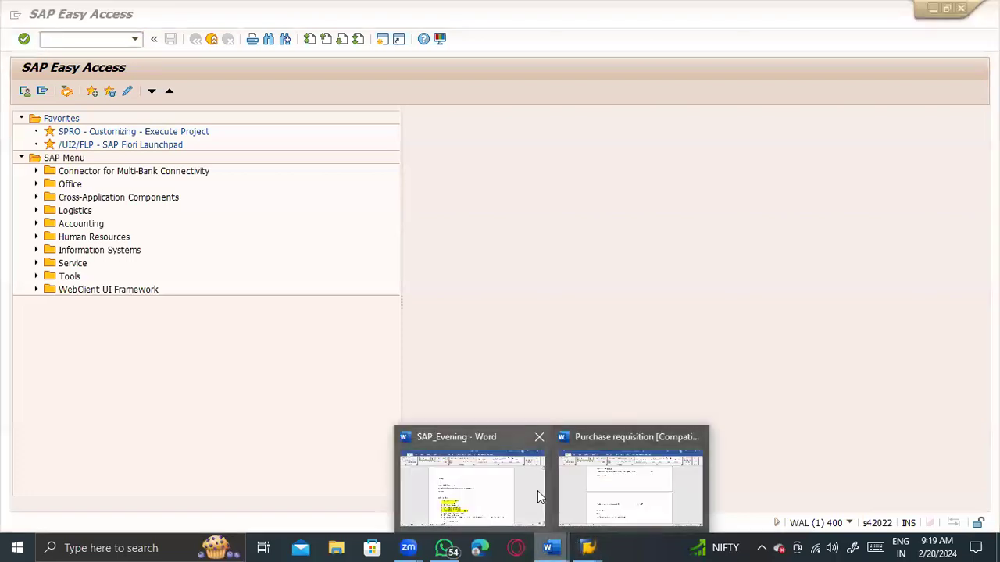
left_click(603, 487)
scroll(604, 486, "up", 10)
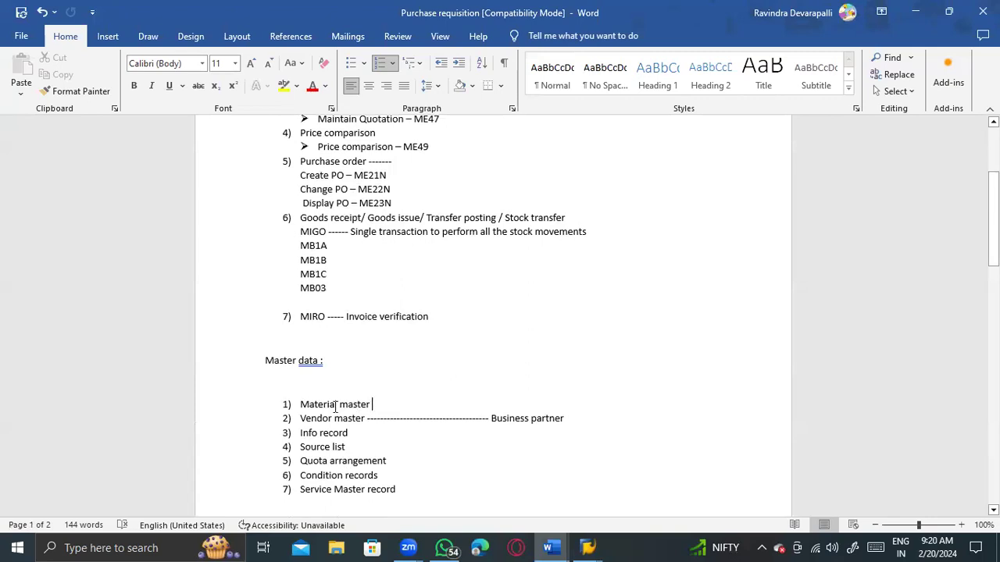
triple_click(336, 404)
scroll(487, 408, "up", 5)
scroll(493, 444, "down", 4)
key("alt+Tab")
key("alt+Tab")
Write the indented line "Material master record – MM01" below the vendor account group line, leaving one blank line in between.
scroll(468, 455, "down", 8)
left_click(294, 230)
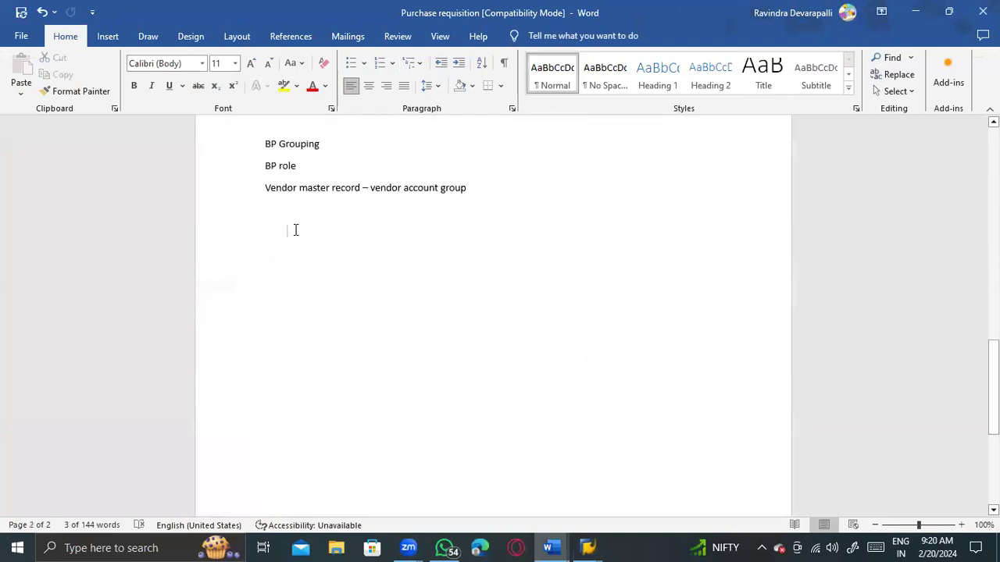
type("Mateirals")
key("BackSpace")
key("BackSpace")
key("BackSpace")
key("BackSpace")
key("BackSpace")
type("ria  maserr")
key("BackSpace")
key("BackSpace")
key("BackSpace")
type("e")
key("BackSpace")
type("ter record - MM01")
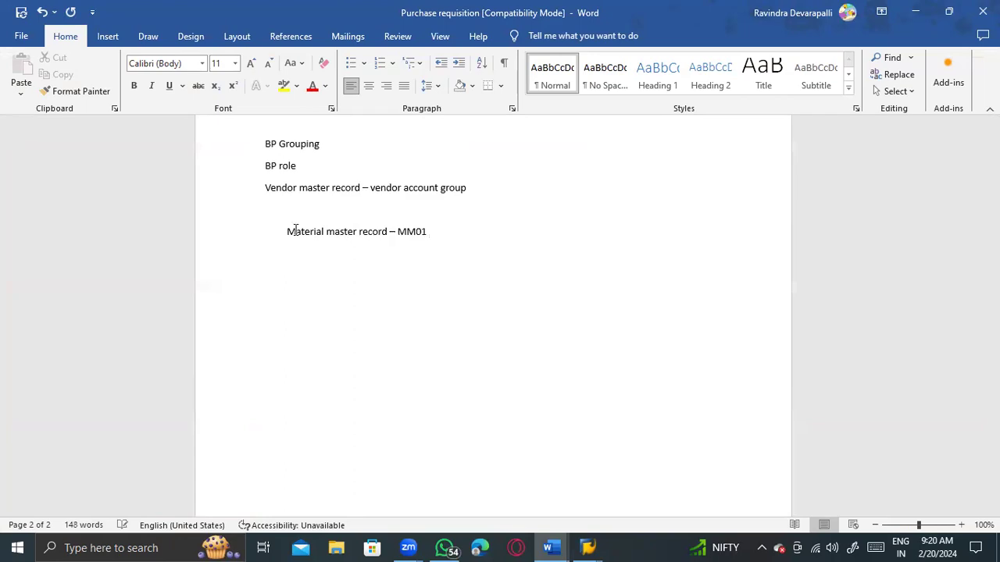
Switch to SAP and run transaction MM01 to open the Create Material initial screen.
key("alt+Tab")
type("MM01")
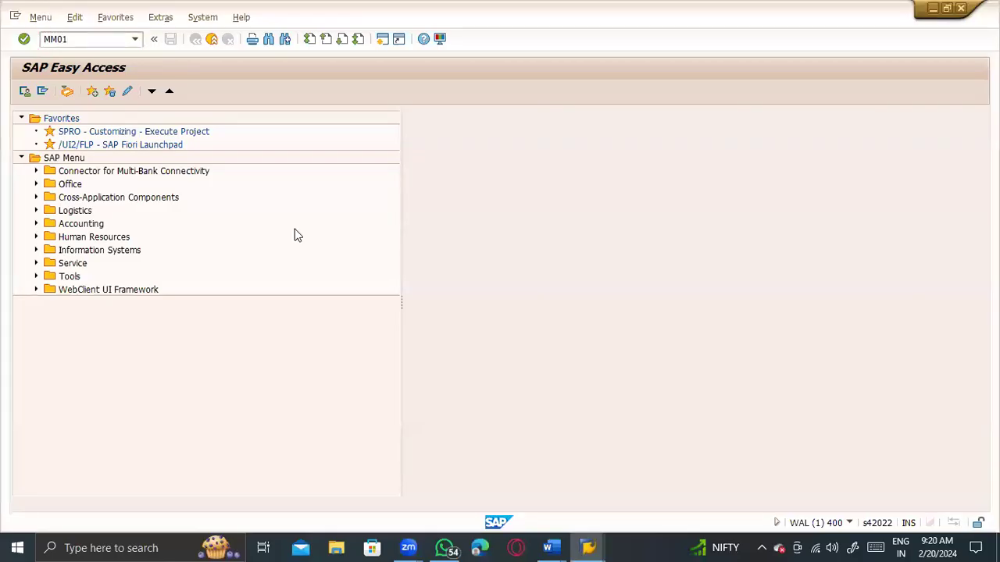
key("Return")
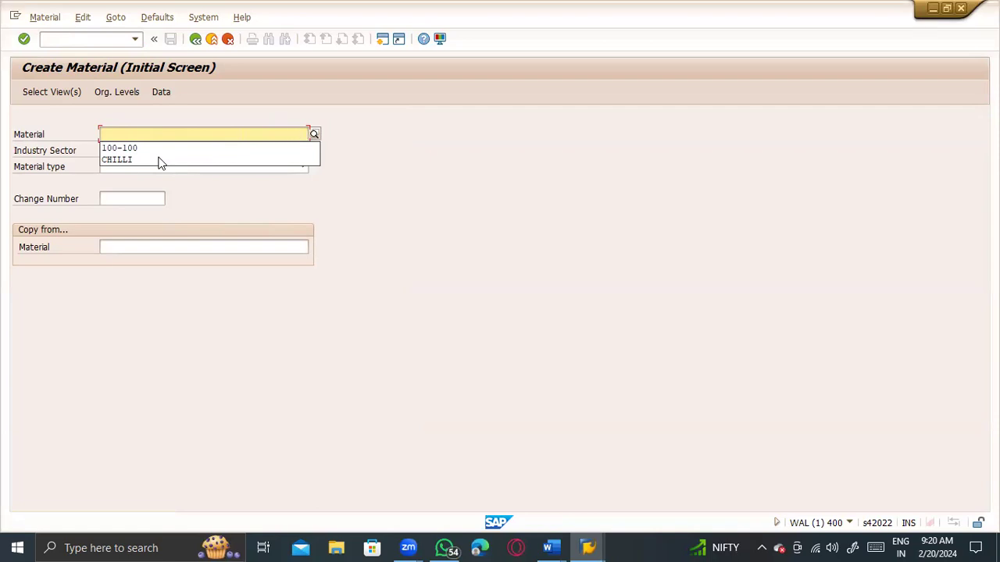
In Word, add "Number length --- ECC --- 18" below the MM01 line, with "S4 HANA --- 409" beneath it.
key("alt+Tab")
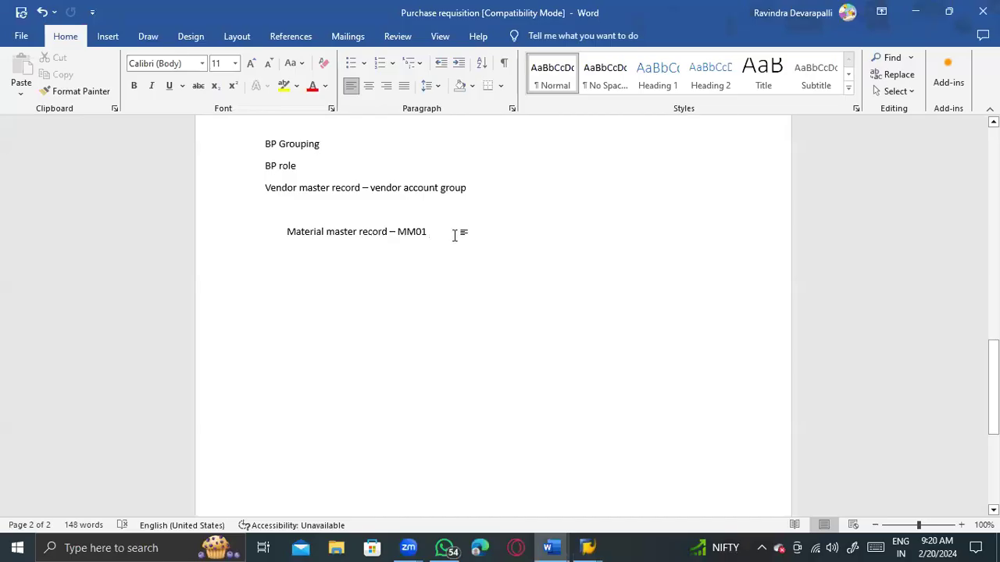
key("Return")
key("Return")
type("Nummbe")
key("BackSpace")
key("BackSpace")
key("BackSpace")
type("ber lenght")
key("BackSpace")
key("BackSpace")
type("th --- ECC ")
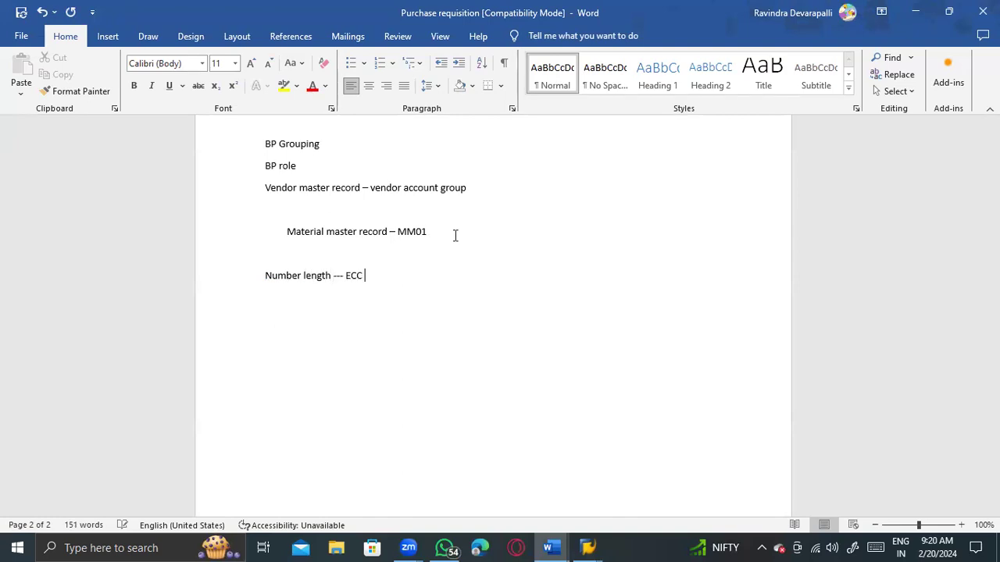
type("---")
type("HANA --- 409")
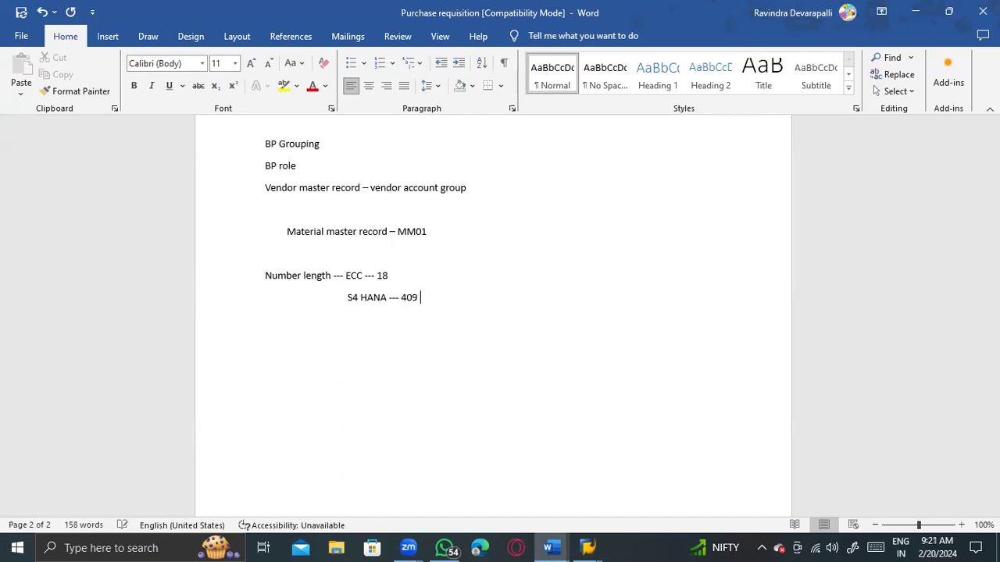
Correct the S4 HANA number length to 40.
key("alt+Tab")
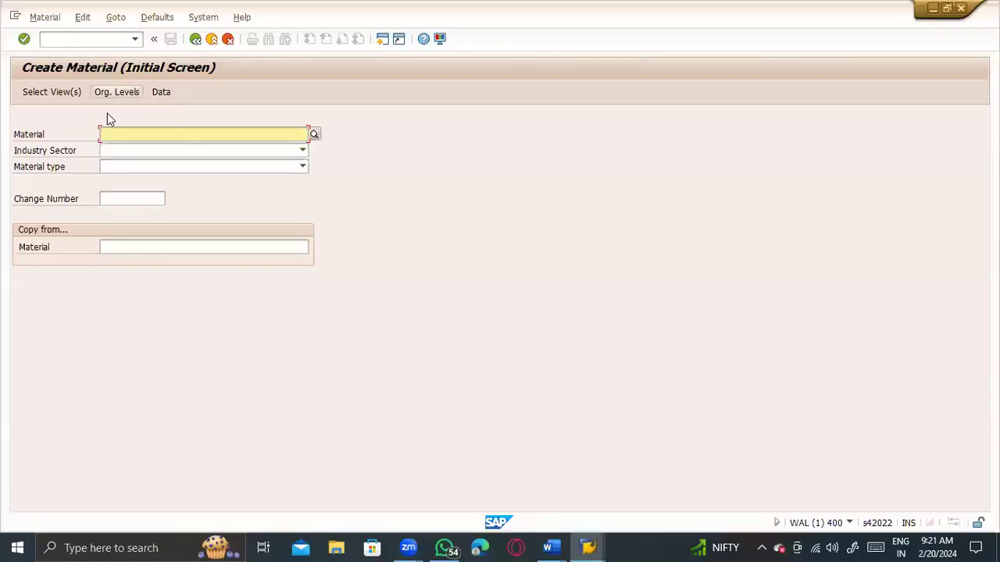
key("alt+Tab")
left_click(409, 274)
key("alt+Tab")
key("alt+Tab")
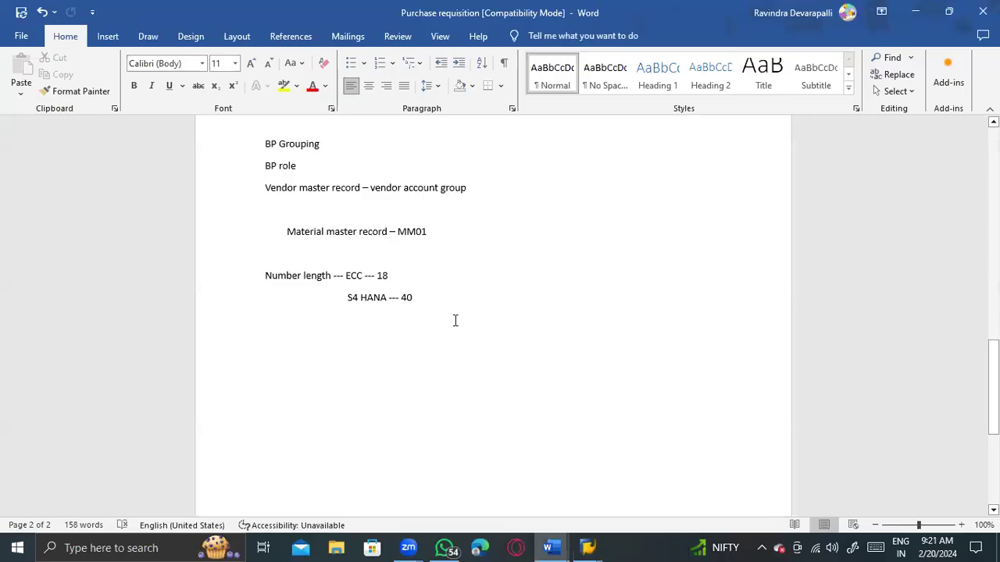
Switch to SAP and look at the Material field on the Create Material initial screen.
key("alt+Tab")
left_click(128, 133)
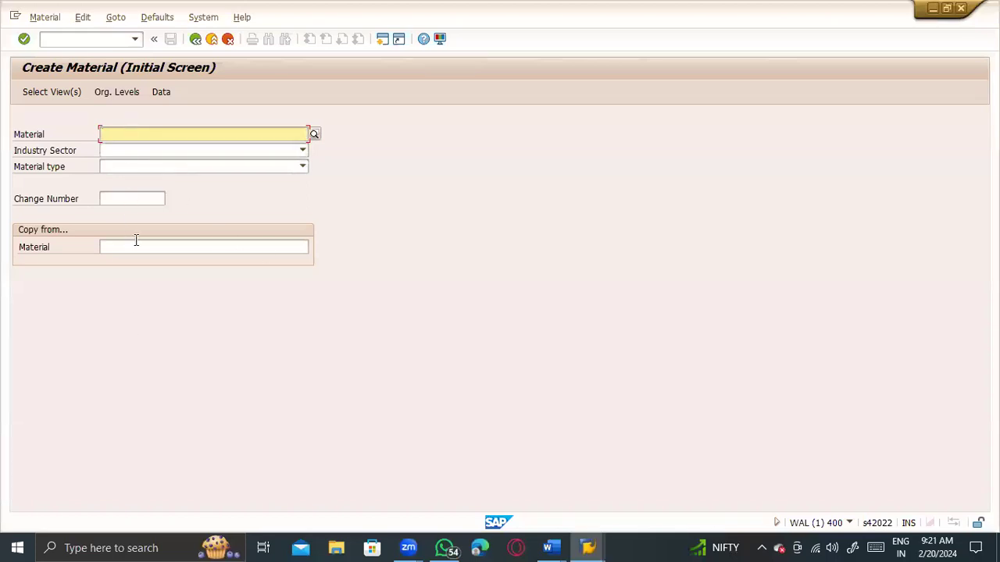
left_click(47, 41)
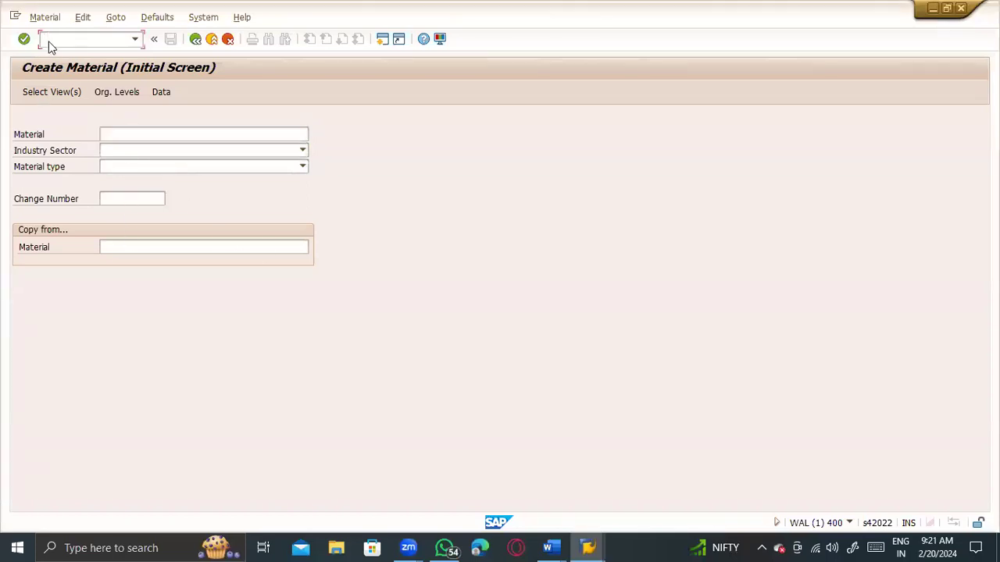
Switch to Word and add "Data base table -----" below the number lengths, with "MARA ---- Material master general data" beneath it.
key("alt+Tab")
left_click(435, 305)
key("Return")
key("Return")
key("Return")
type("Da")
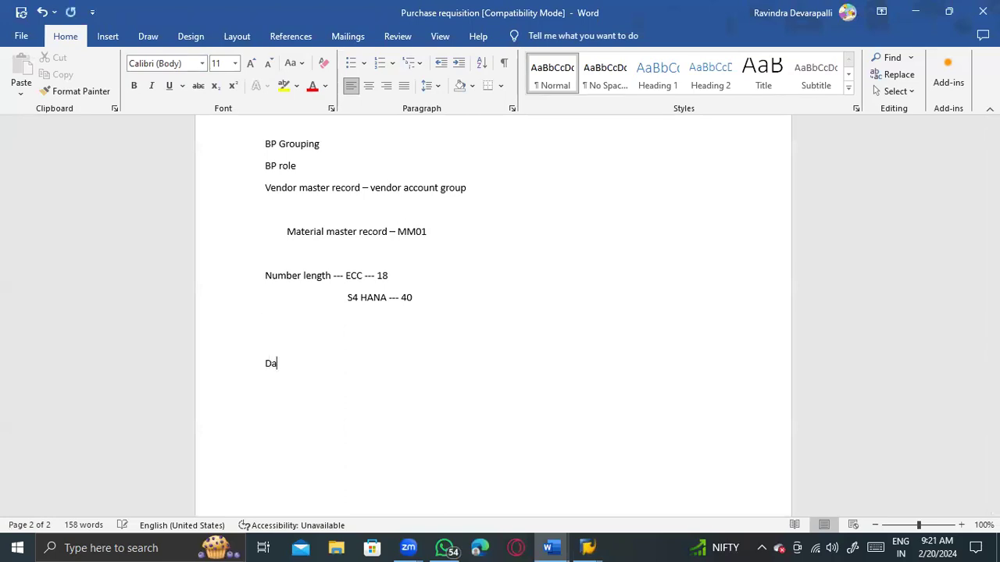
type("ta base table ----- MARA ---- ")
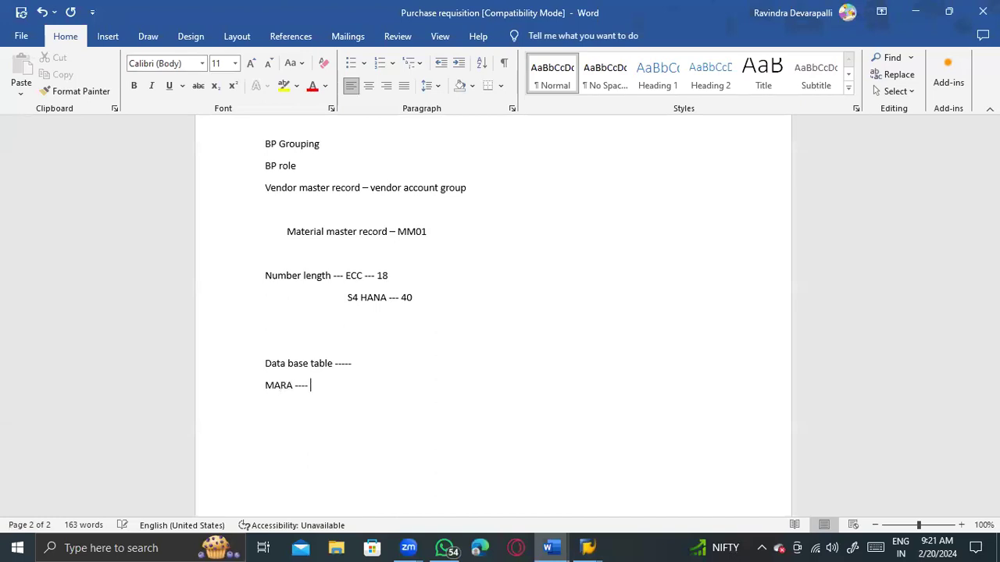
type("Material master general data")
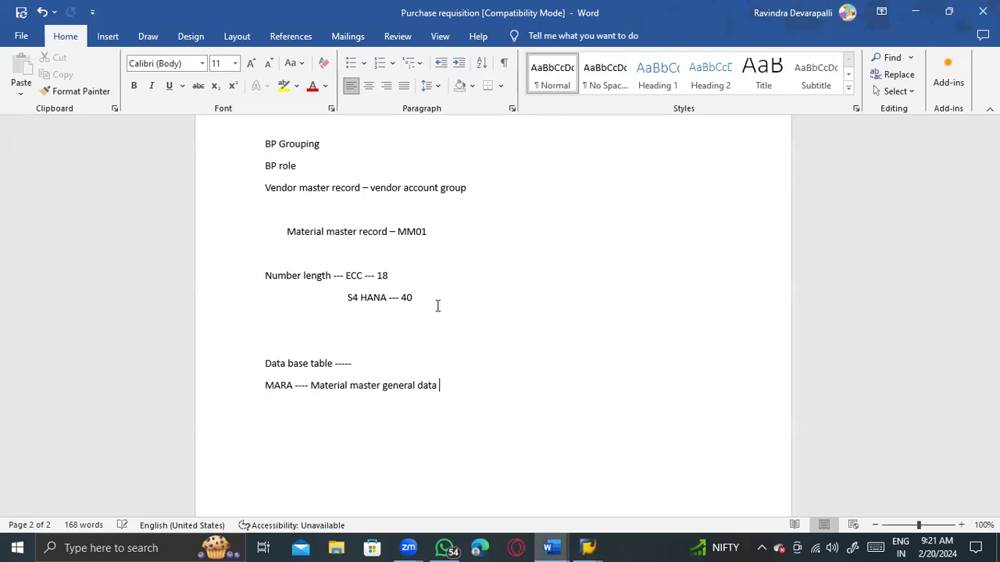
Add the line "T-code : data base table view : Se16n" followed by a long row of dashes below the MARA line.
key("alt+Tab")
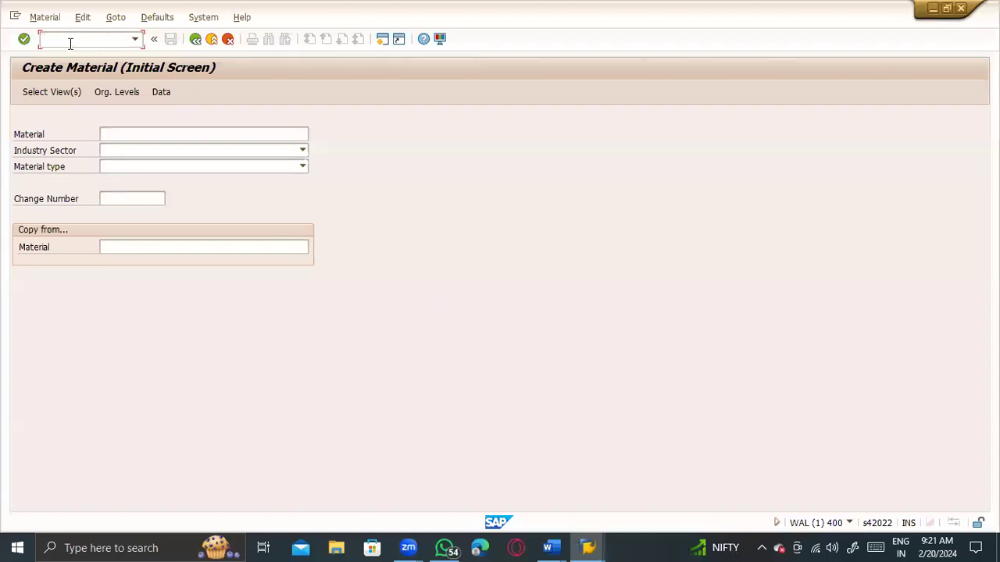
key("alt+Tab")
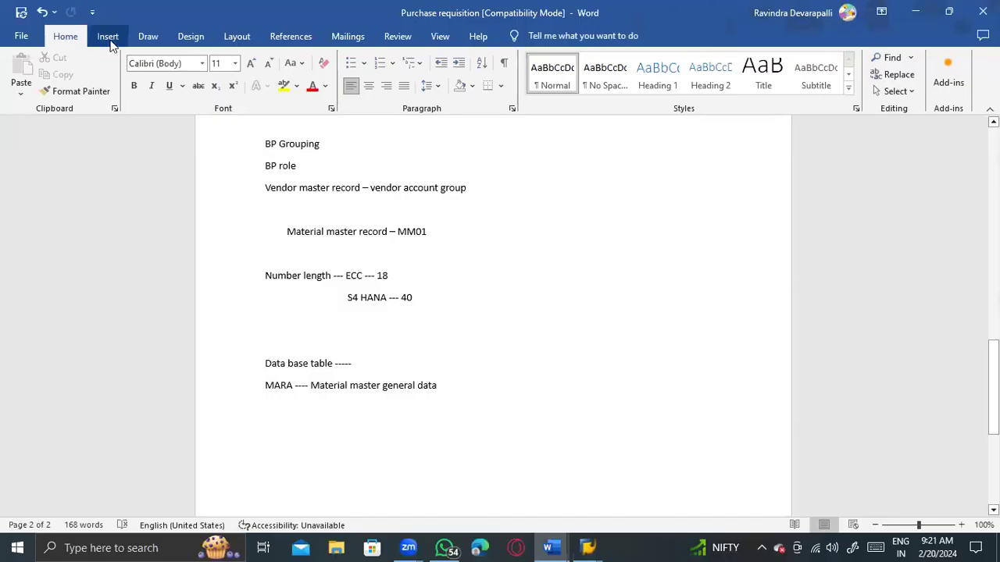
key("Return")
key("Return")
type("Se16n -----------------------------------------------------")
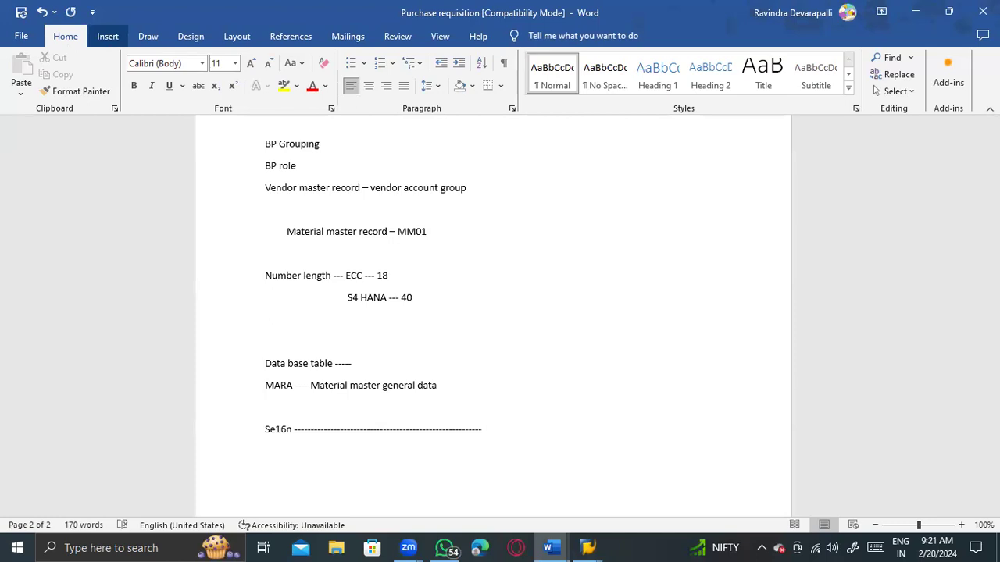
left_click(263, 446)
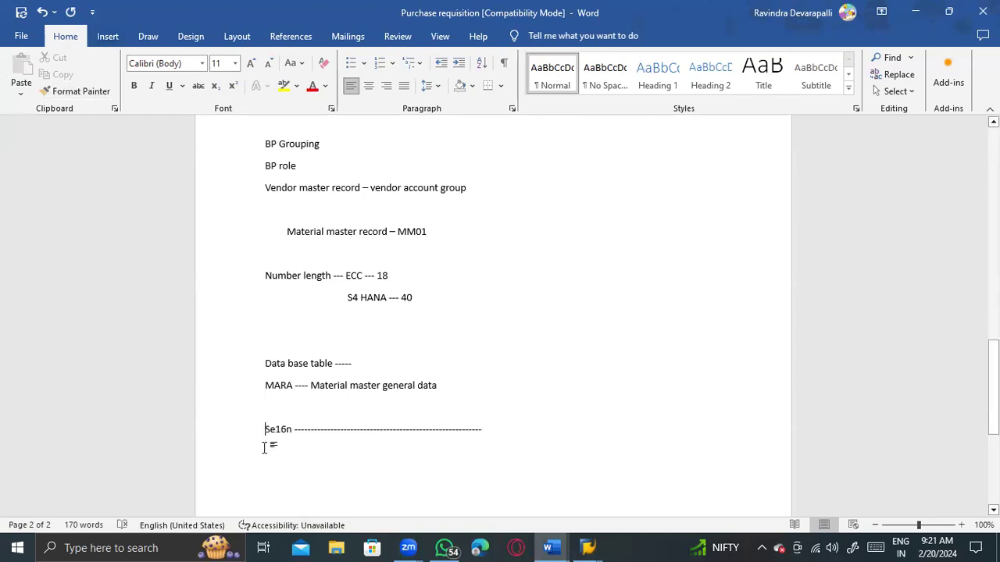
type("T-code ")
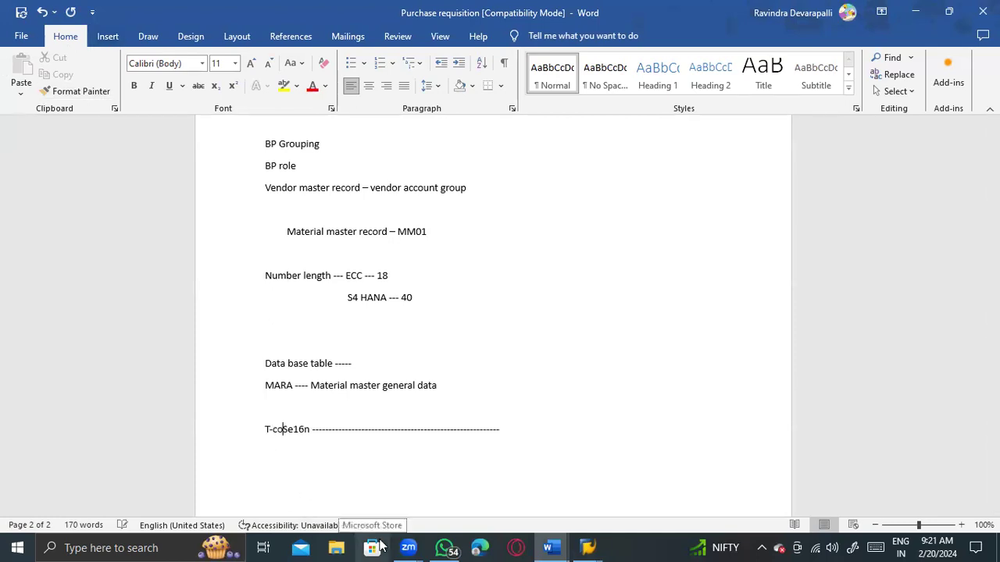
type(": da")
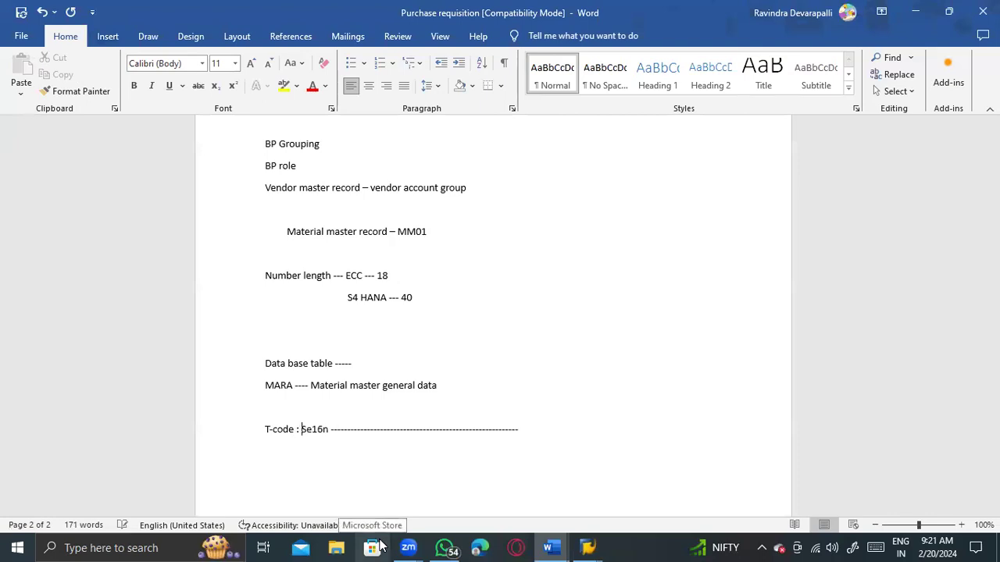
type("ta base tab")
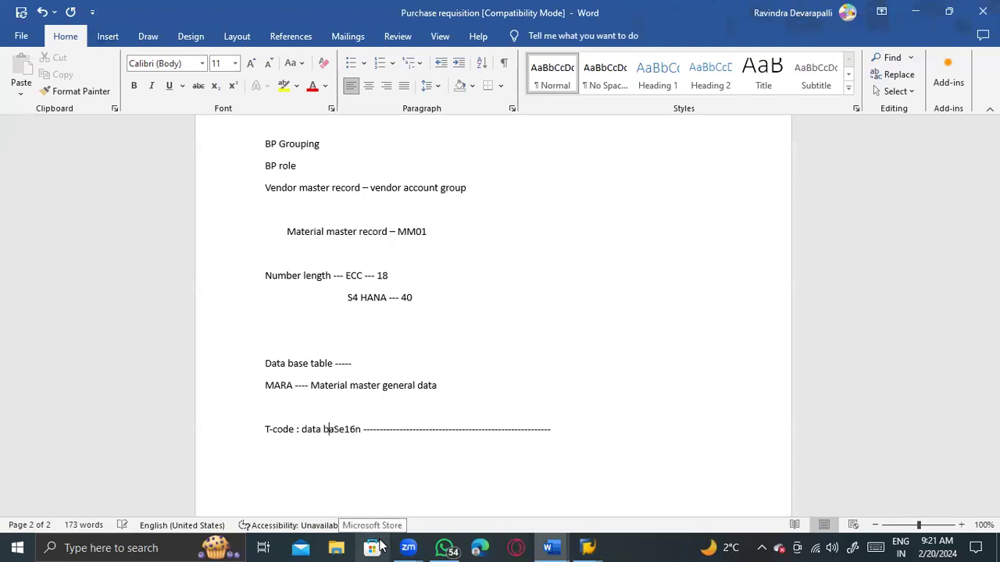
type("le view ")
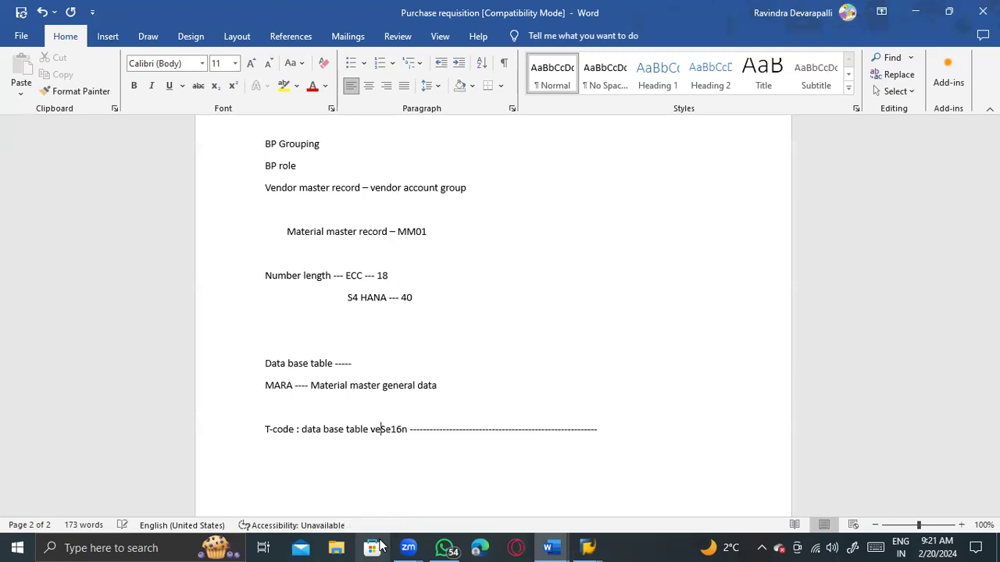
type(":")
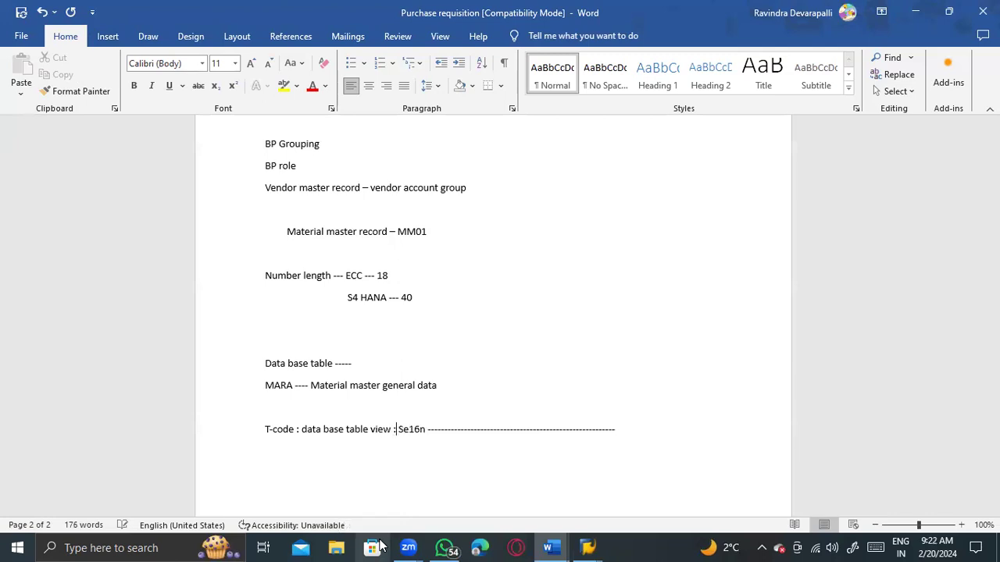
Switch to SAP and run transaction SE16N to open General Table Display.
key("alt+Tab")
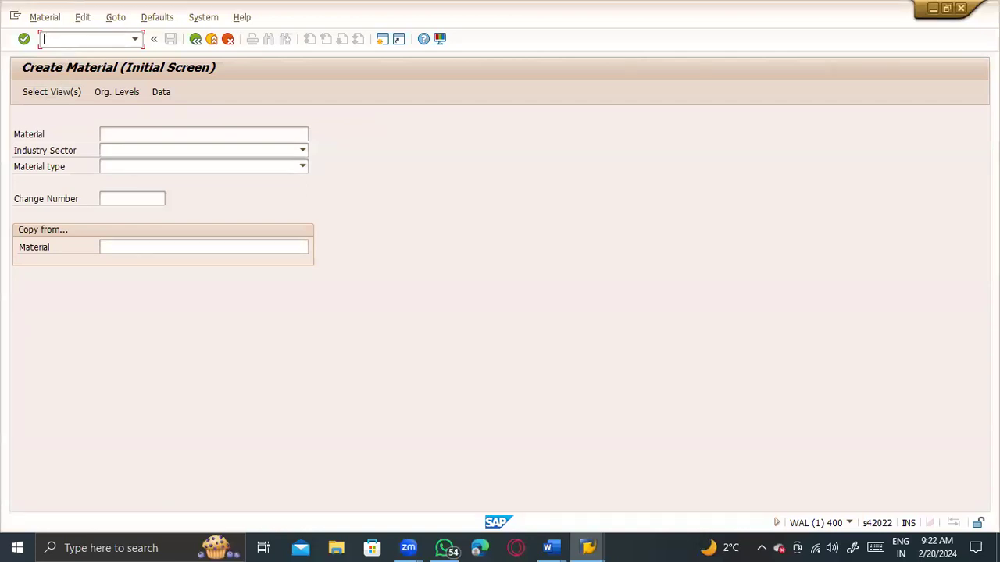
type("/nse16n")
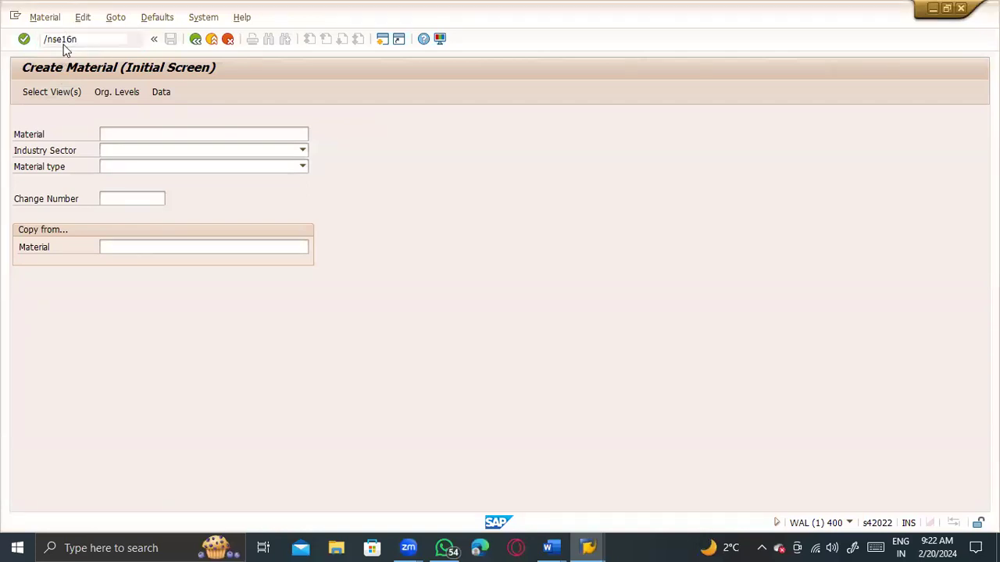
key("Return")
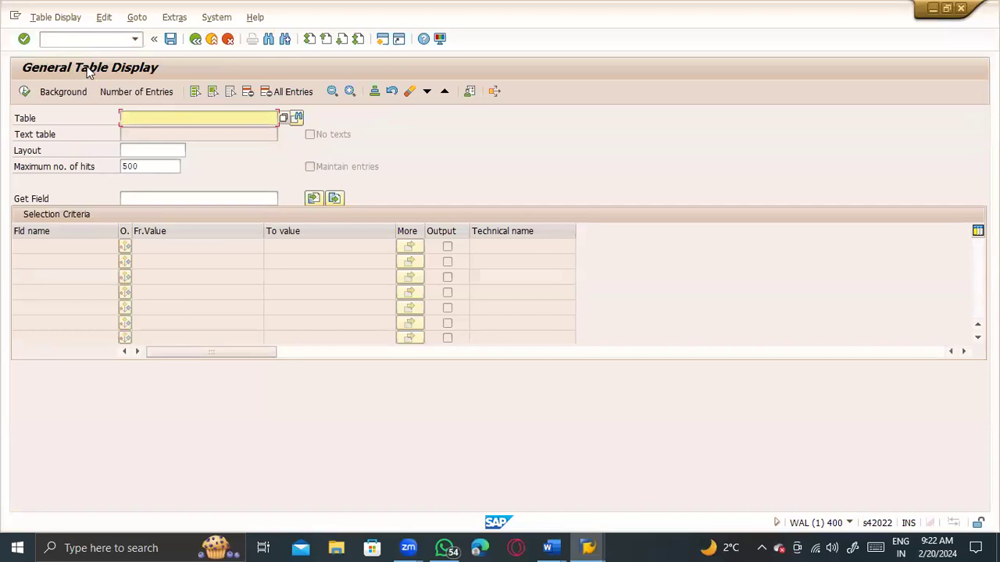
Append "MARA" to the Se16n line in Word and load table MARA in SAP's General Table Display.
key("alt+Tab")
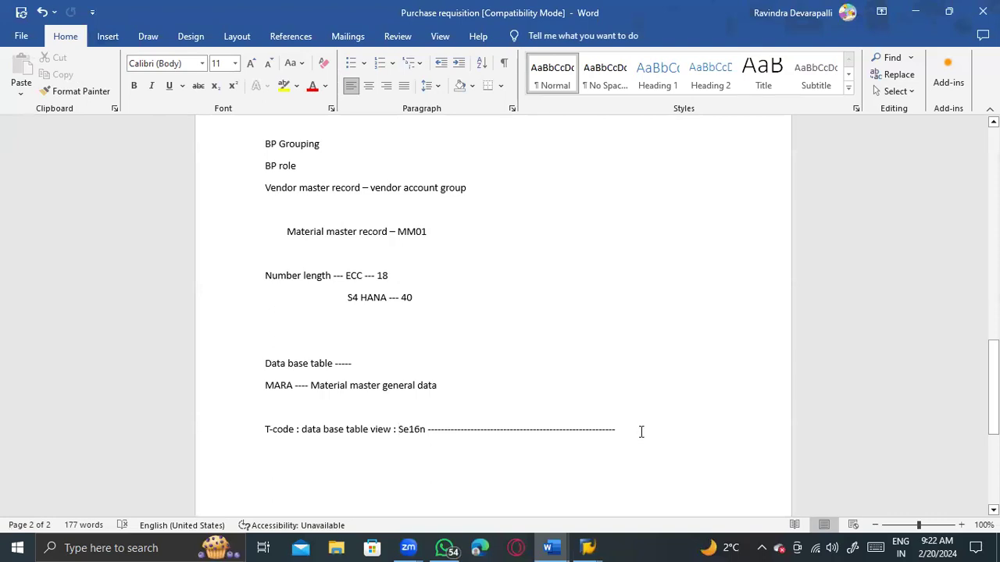
type("MARA")
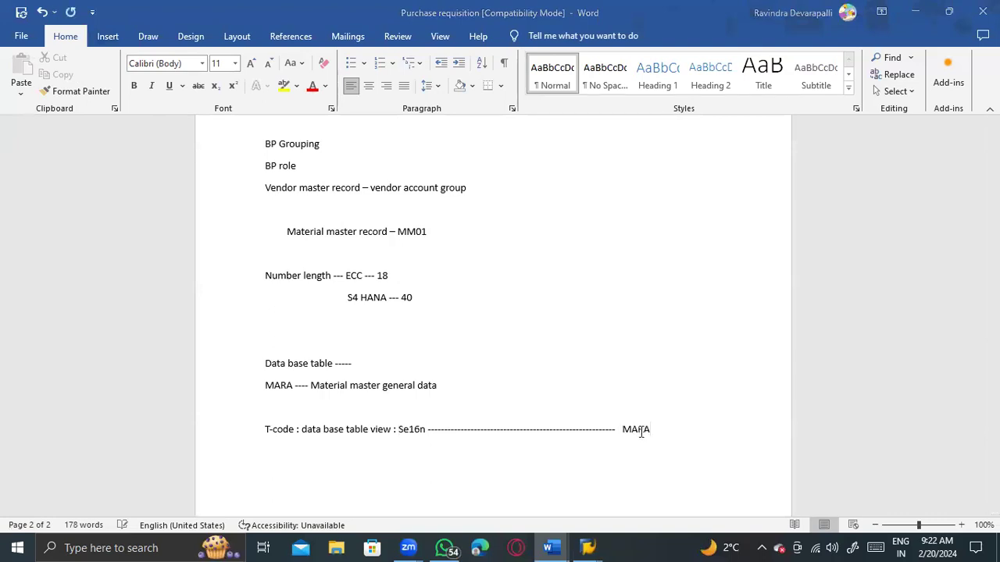
key("alt+Tab")
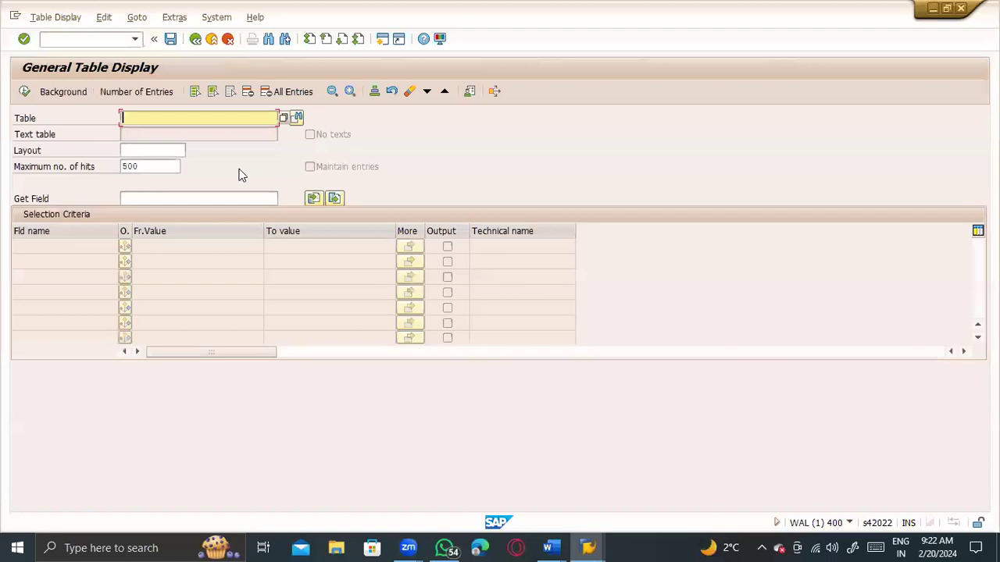
type("MARA")
key("Return")
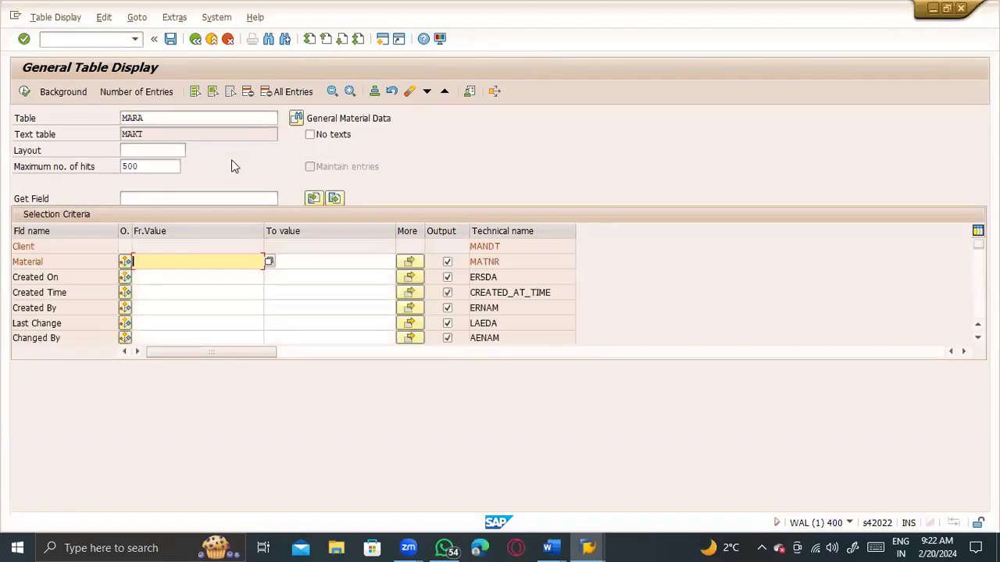
Glance back at the Word notes, return to SAP and display the entries of table MARA.
left_click_drag(145, 118, 114, 116)
key("alt+Tab")
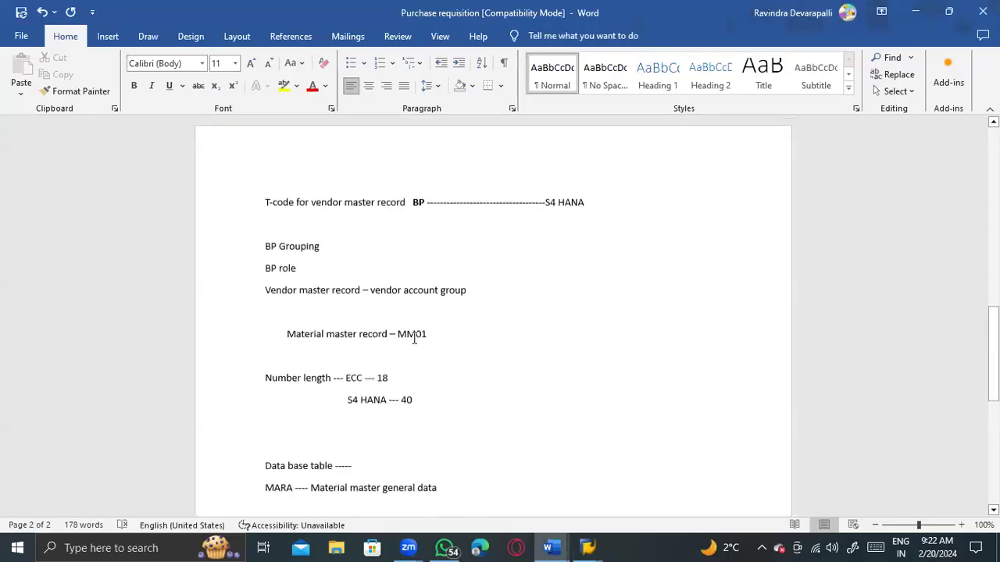
scroll(411, 335, "up", 3)
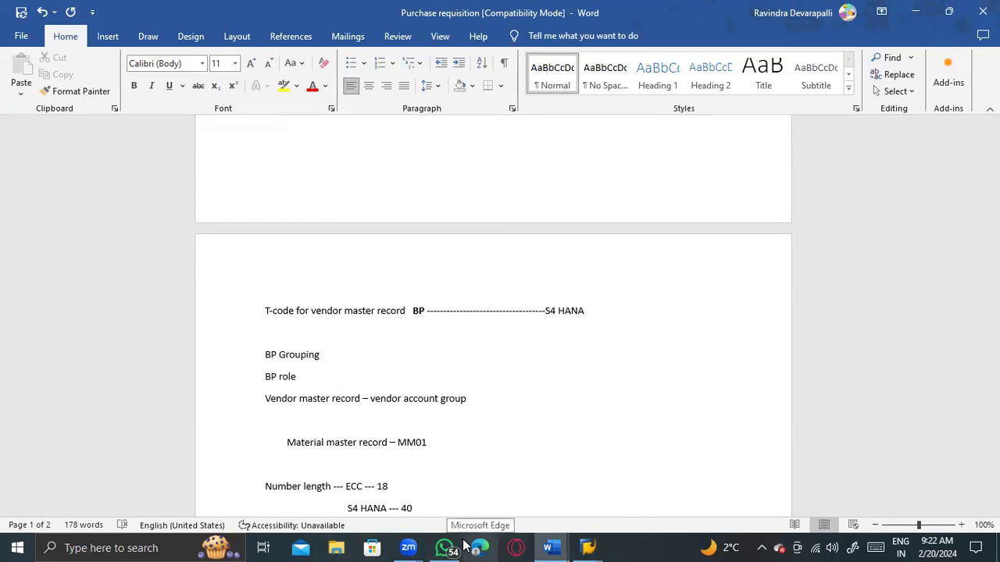
key("alt+Tab")
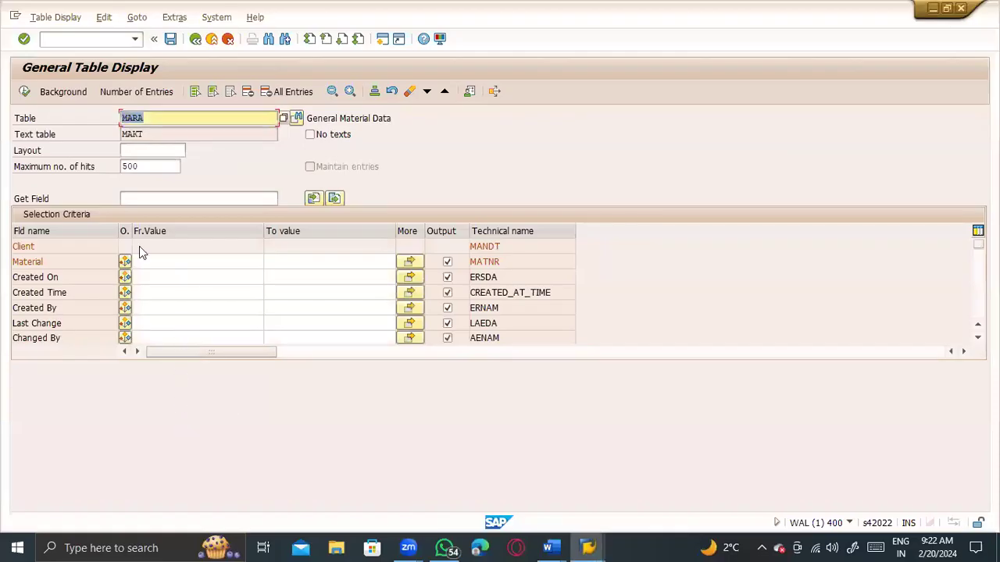
left_click(178, 115)
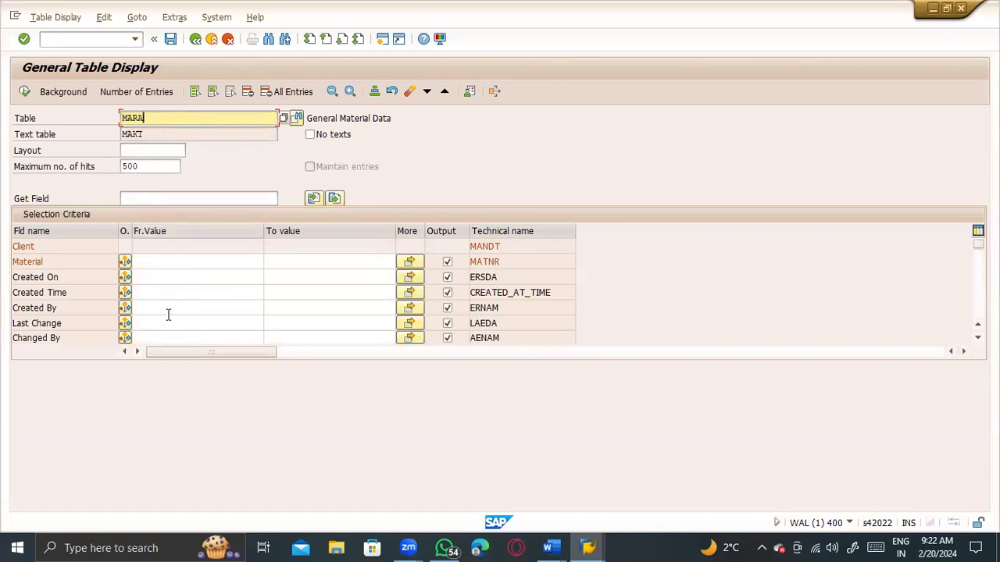
left_click(23, 93)
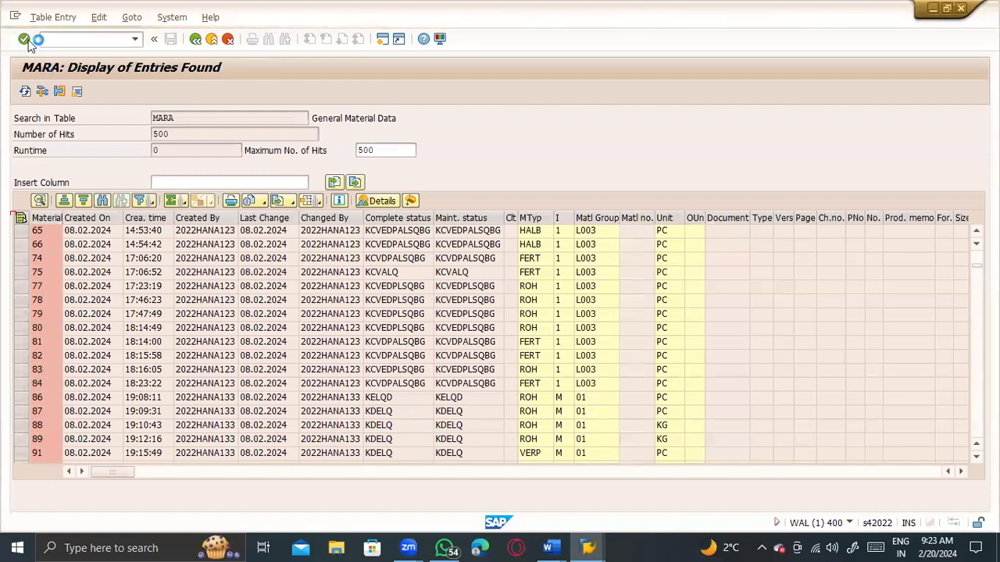
left_click(14, 16)
left_click(34, 149)
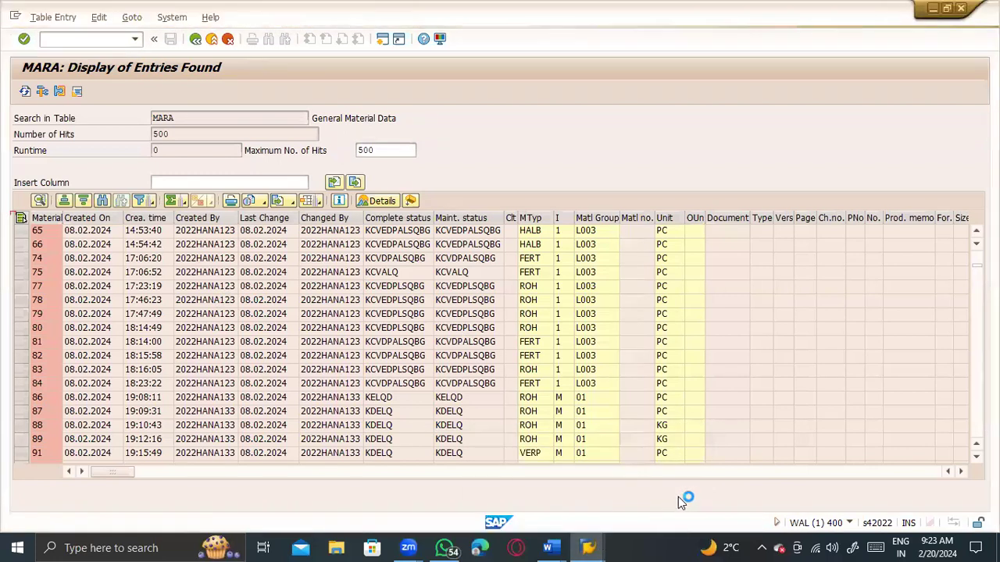
Switch to Word and add the correctly spelled line "T-code . Data base tables , Organization structure" below the Se16n line.
left_click(551, 548)
left_click(592, 480)
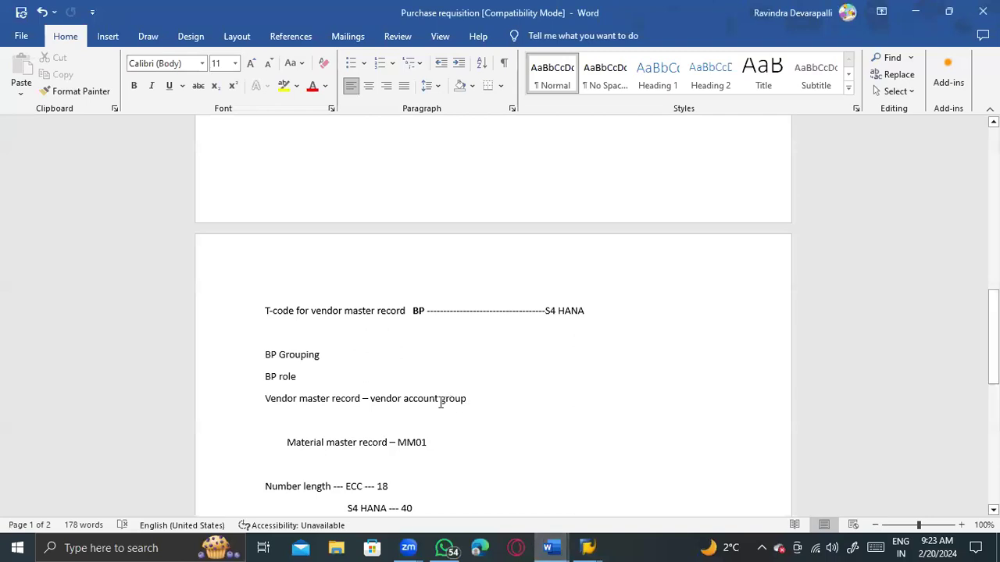
scroll(461, 326, "down", 10)
scroll(469, 312, "down", 1)
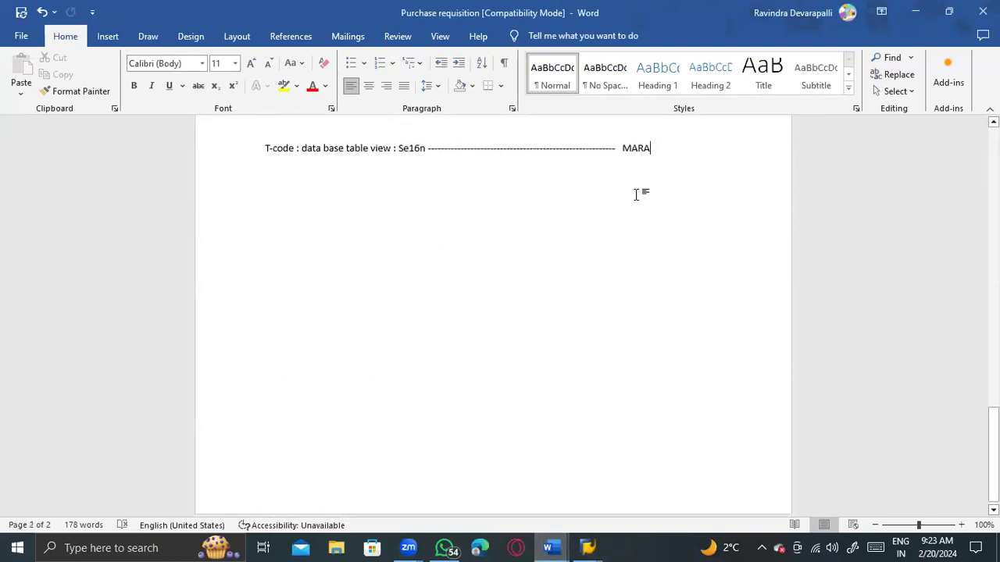
key("Return")
key("Return")
key("Return")
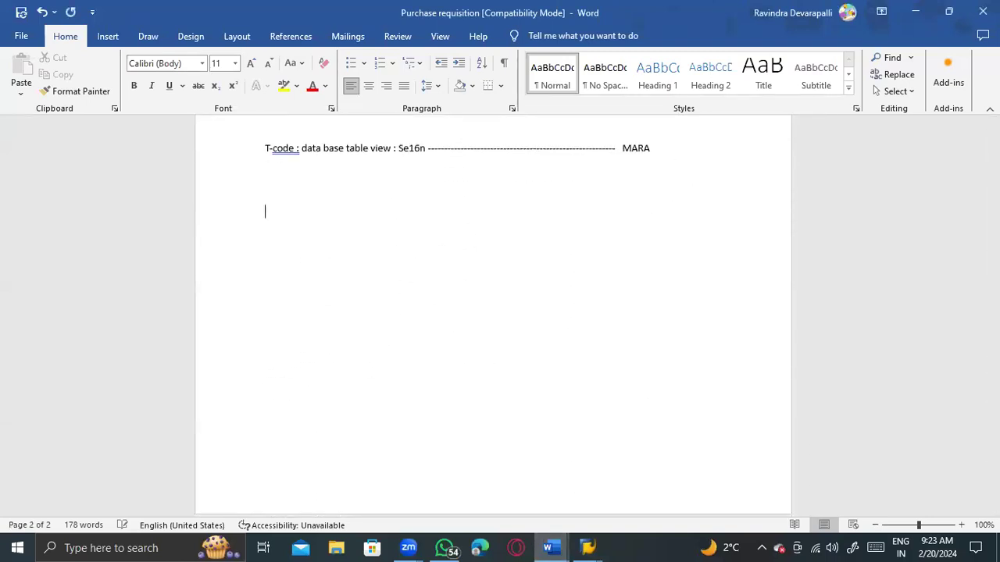
type("T-code . Data base t")
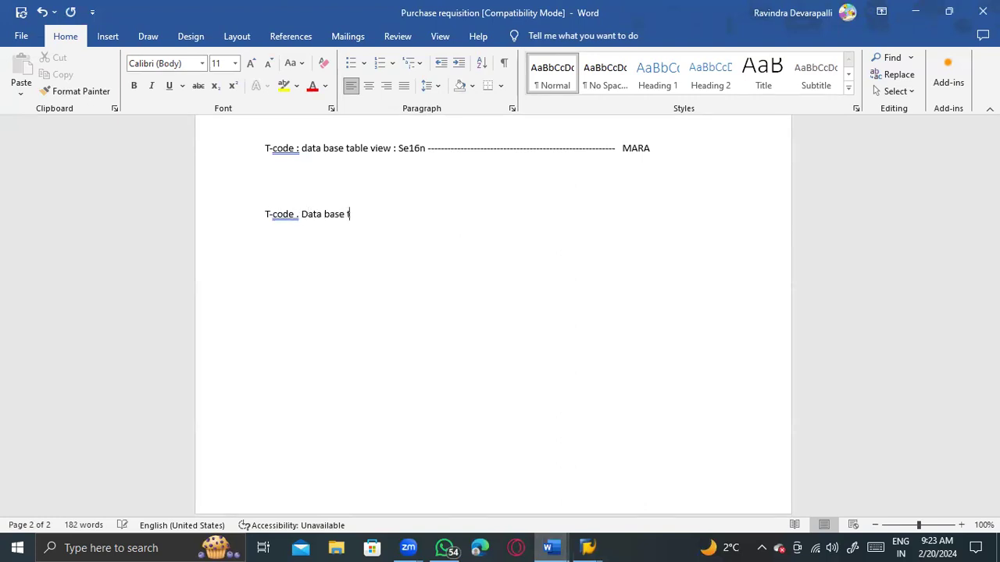
type("ables , Organsiation strucutre")
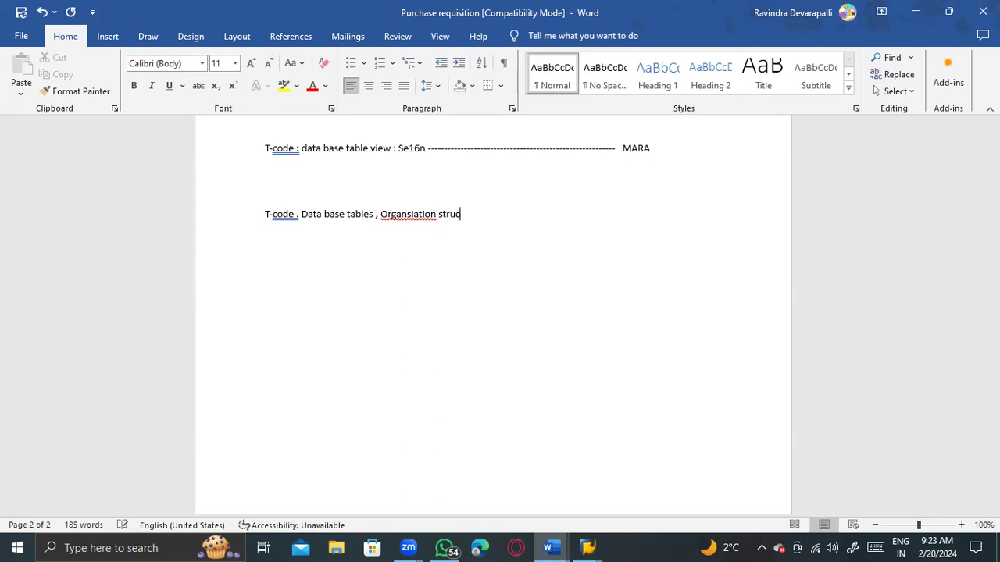
key("BackSpace")
key("BackSpace")
type("ure")
right_click(433, 216)
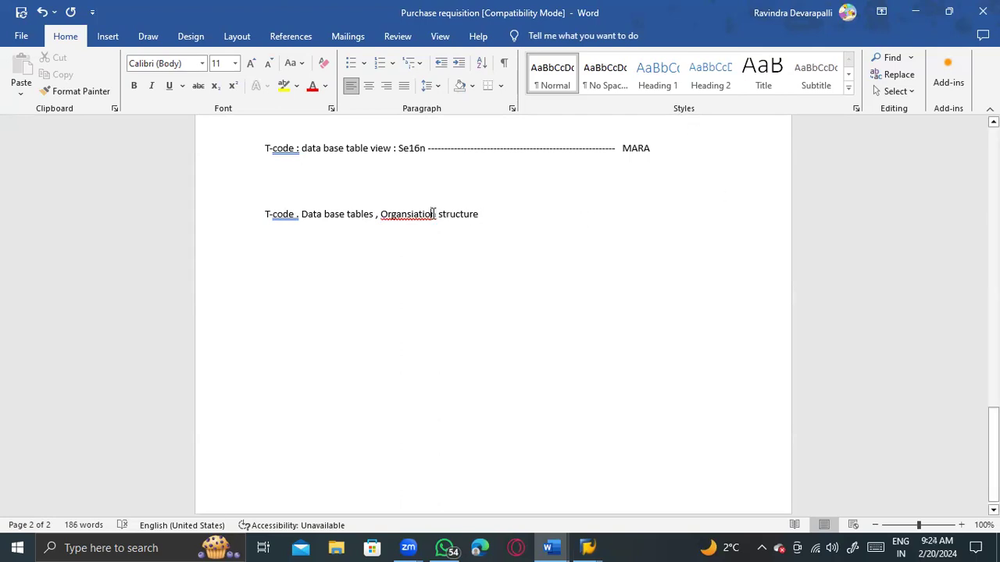
left_click(418, 229)
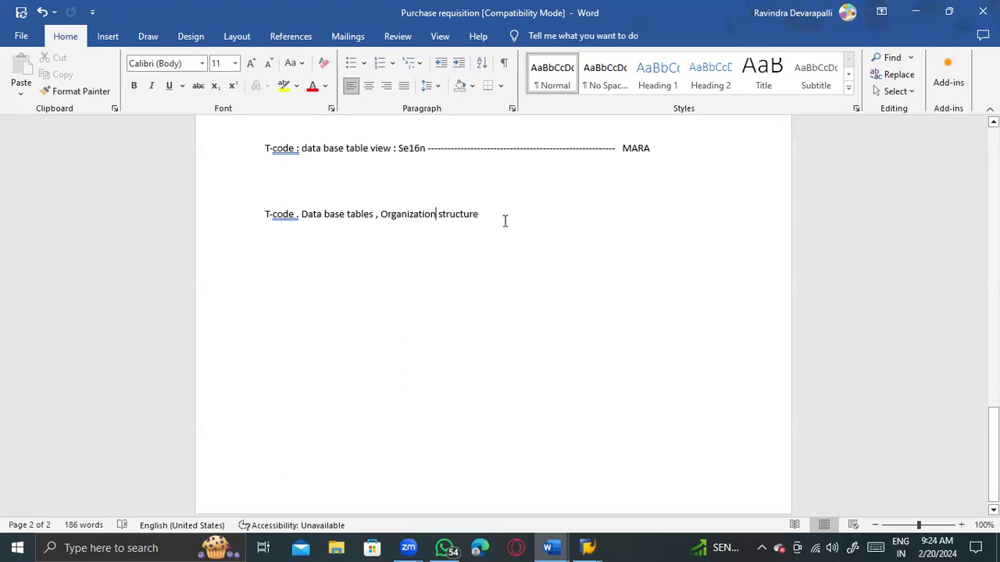
Add "Configruation", "Transactional" and "Master data" on separate lines below the Organization structure line.
key("Return")
key("Return")
key("Return")
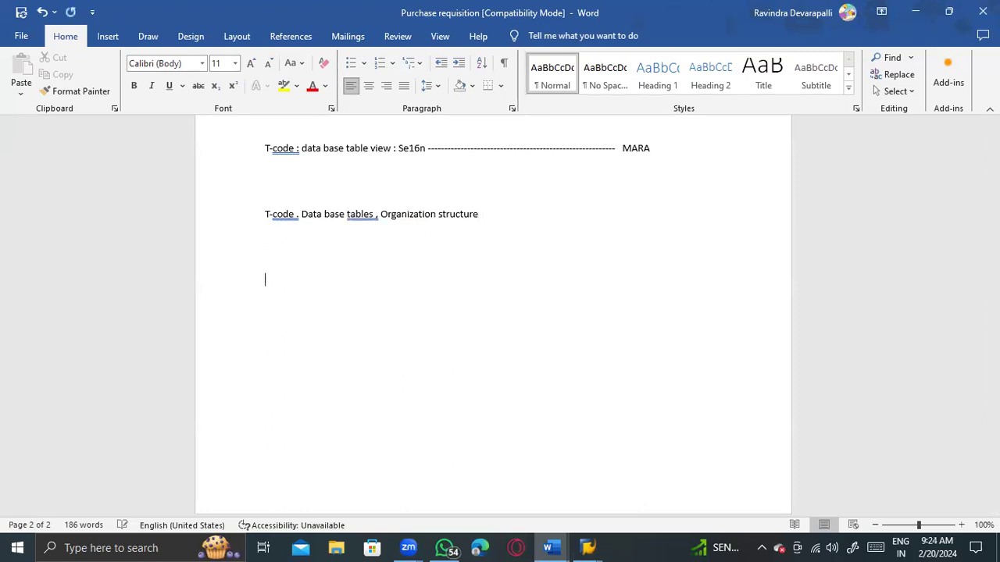
type("igruation")
key("Return")
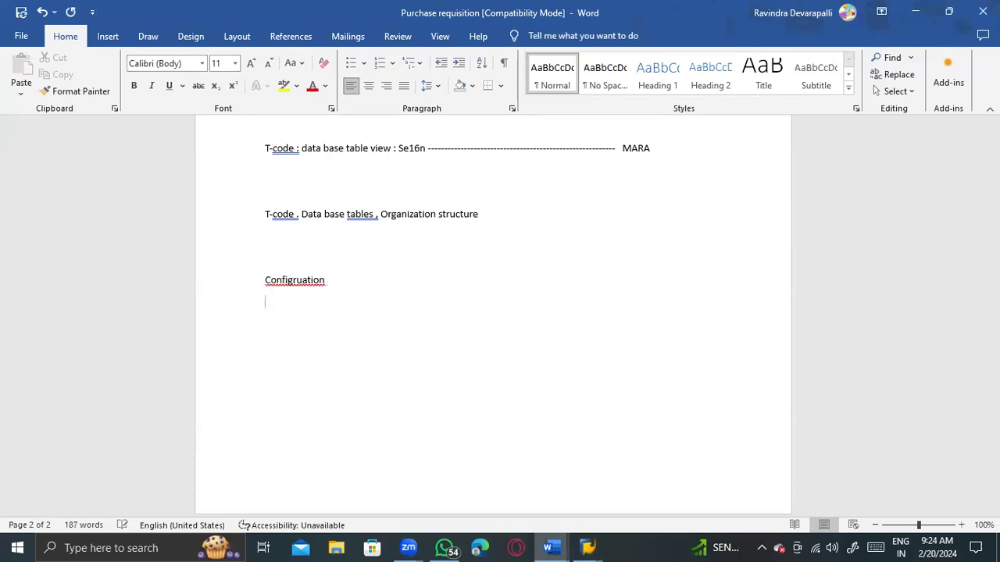
type("T")
key("BackSpace")
type("Trans")
type("actional ")
type("Master d")
type("ata")
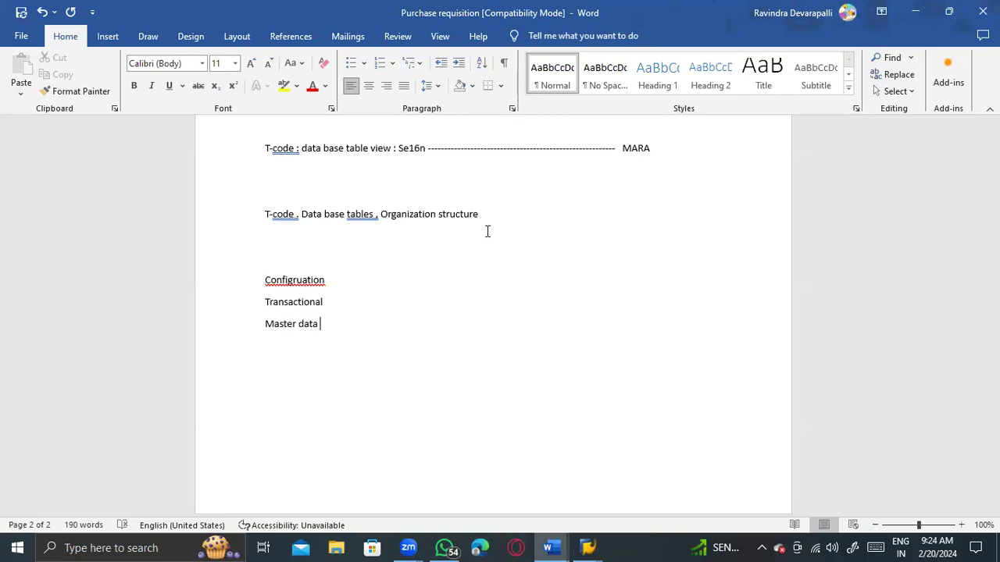
Correct the spelling of "Configuration" and append "--------- Consultants they will perform designing of SAP application" to that line.
right_click(302, 280)
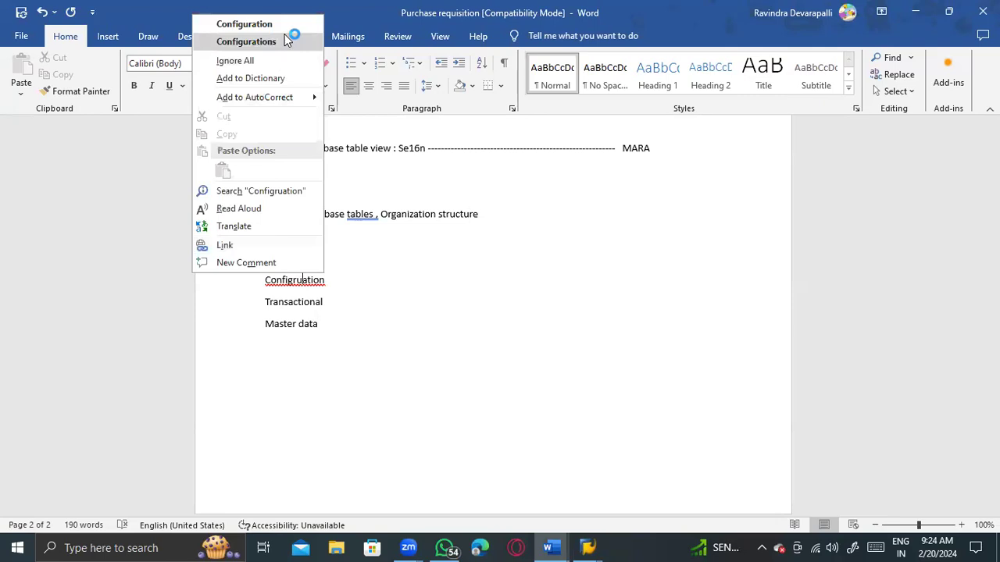
left_click(281, 23)
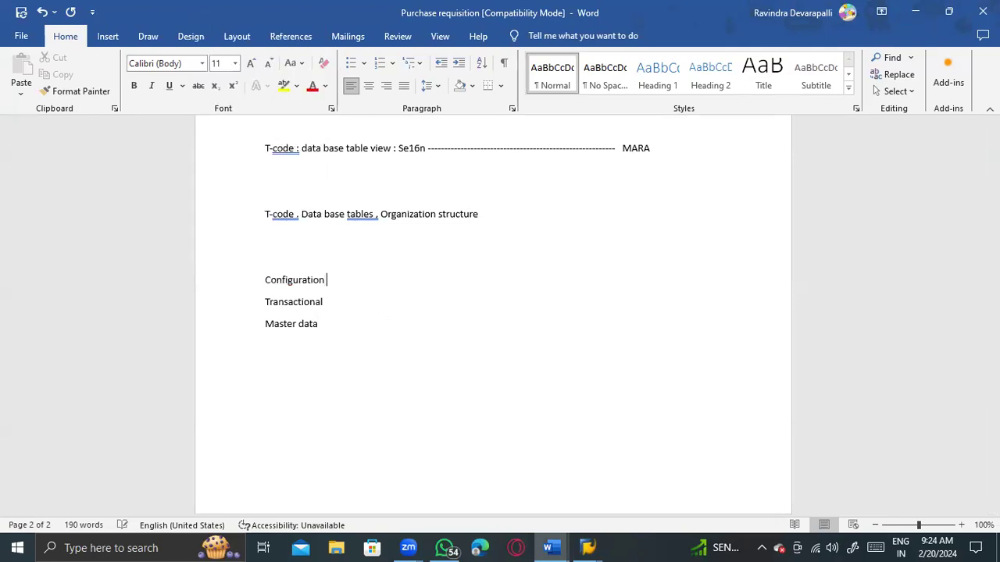
type("--------- Consultants they will")
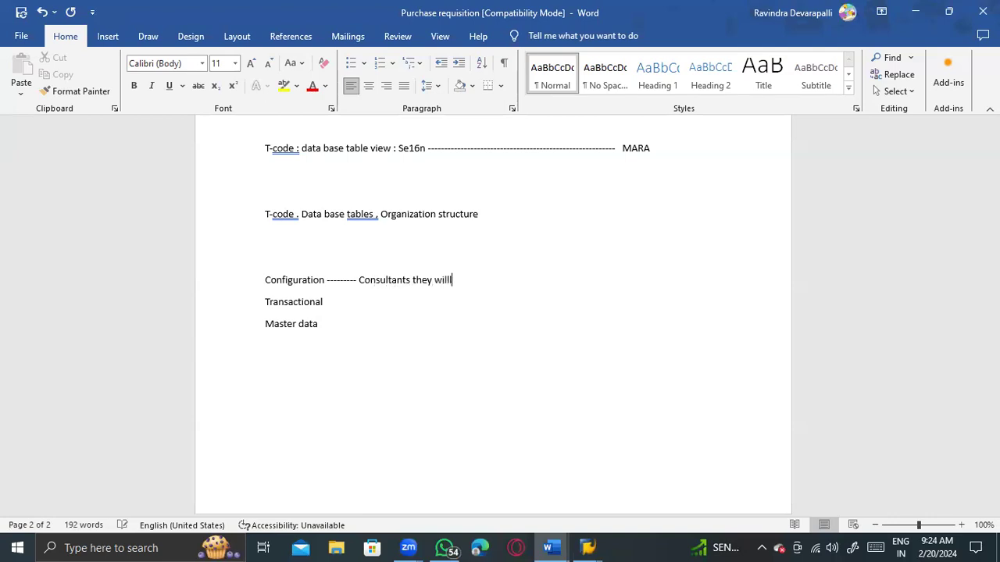
type(" perform designing of ")
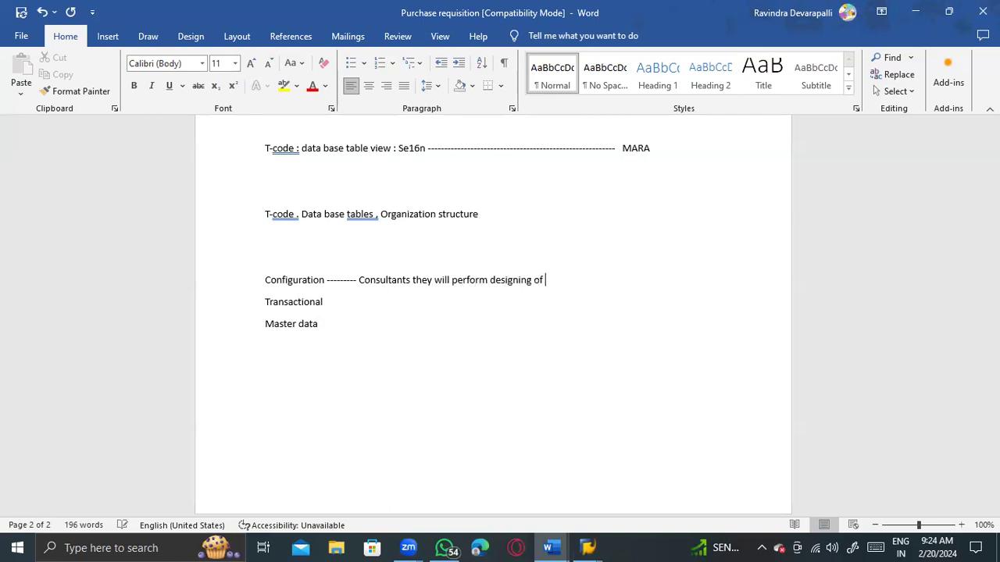
type("SAP application")
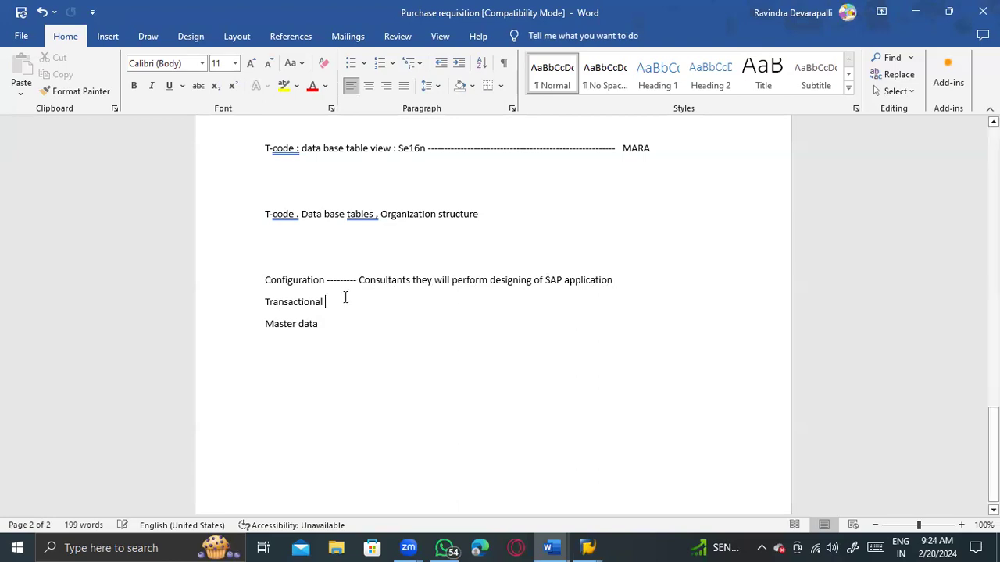
Append "------ User perform the daily operations" to the Transactional line.
type("------ Us")
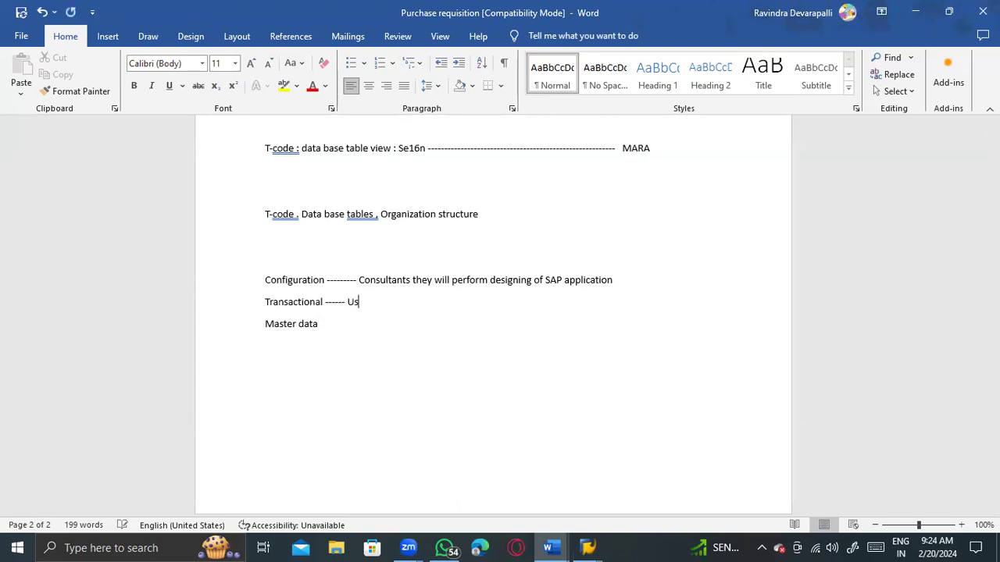
type("er perform the daily oper")
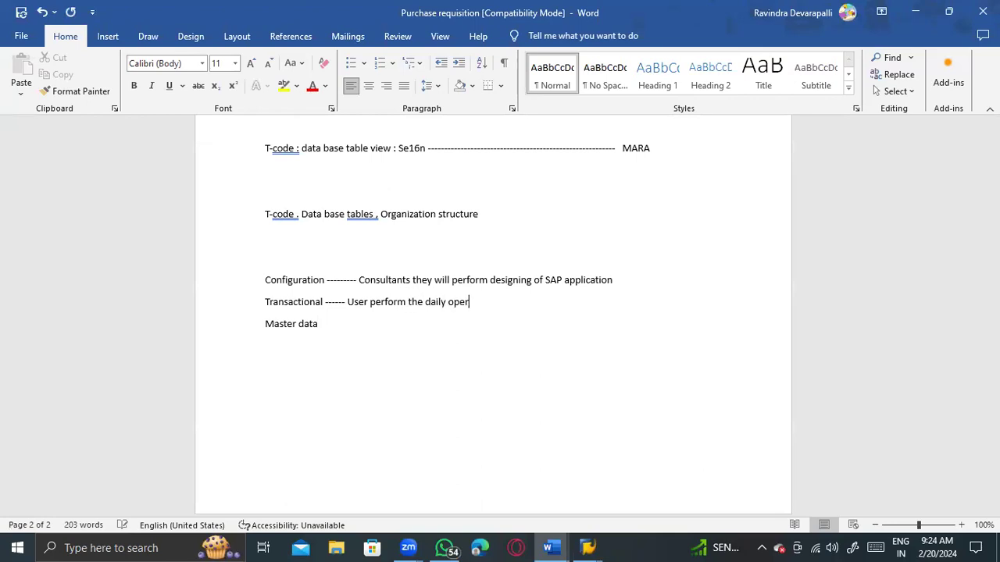
type("ations")
Append "-------- One time record for further use in the transactional data" to the Master data line, correcting the spelling of "transactional".
left_click(337, 329)
type("-------- One time record for ")
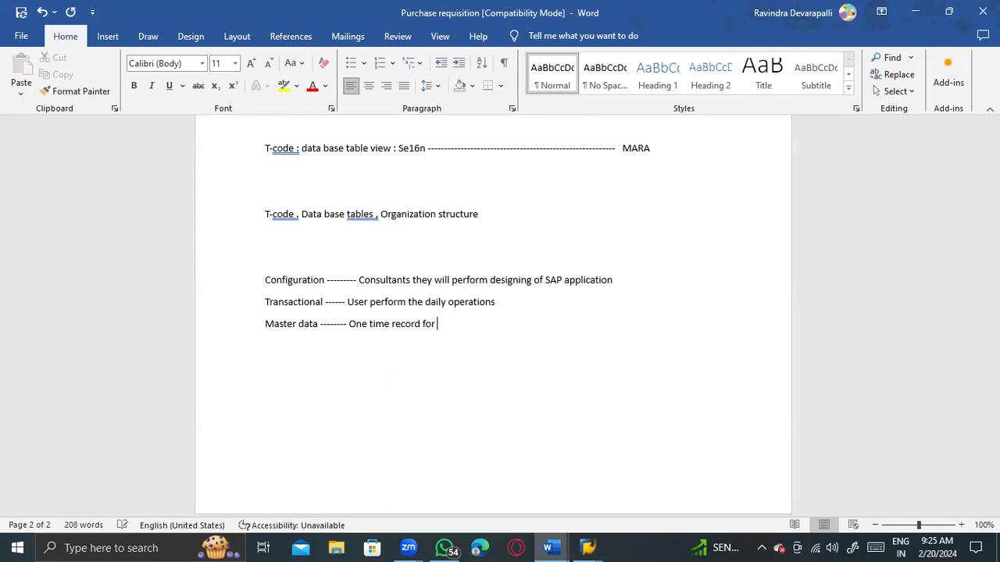
type("further use in the transcation a")
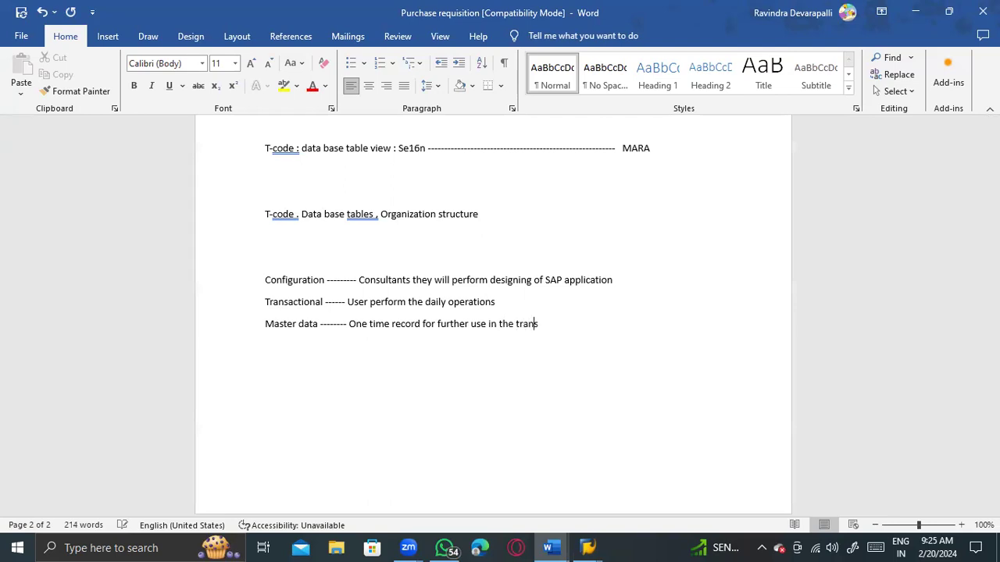
key("BackSpace")
key("BackSpace")
type("al data")
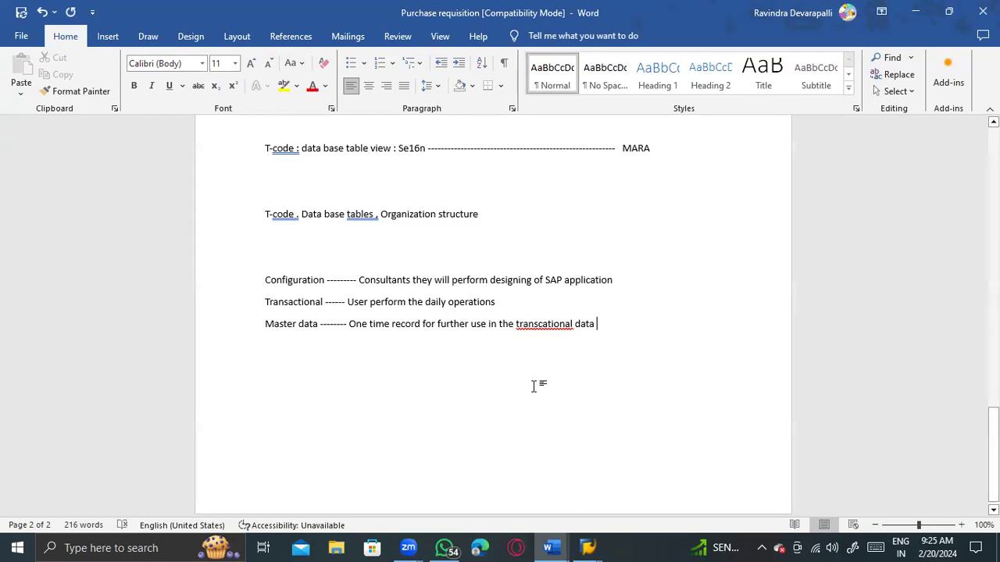
right_click(556, 316)
left_click(546, 328)
right_click(546, 327)
left_click(495, 50)
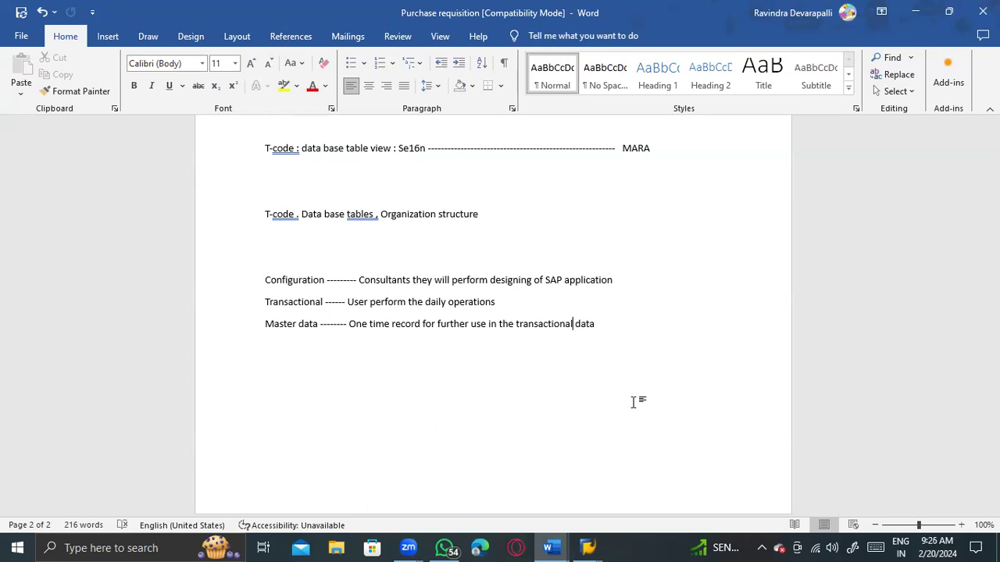
Switch to SAP, open the S/4HANA 2022 system from SAP Logon, and log on to client 400 with the user name and password.
left_click(594, 547)
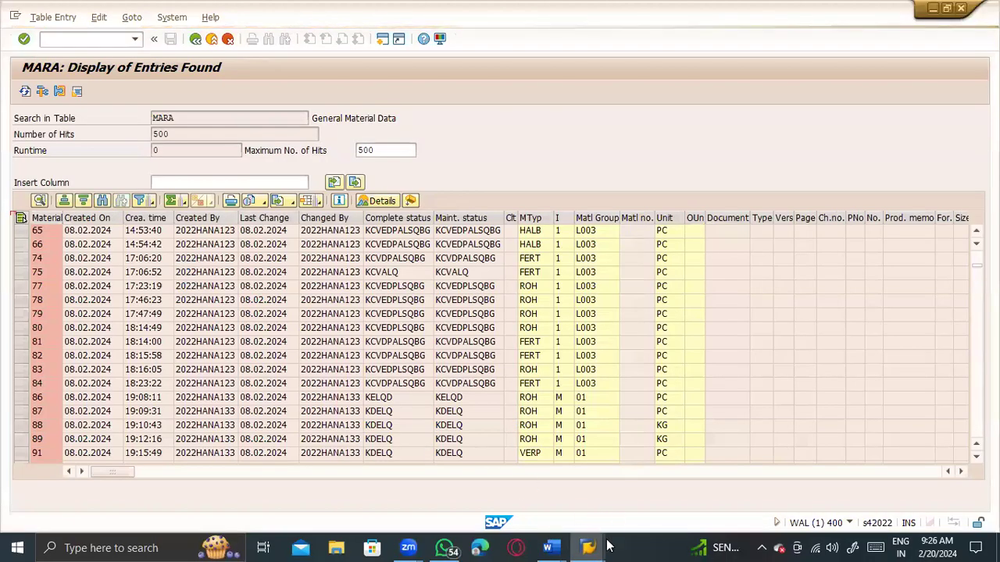
mouse_move(609, 547)
left_click(512, 469)
double_click(765, 223)
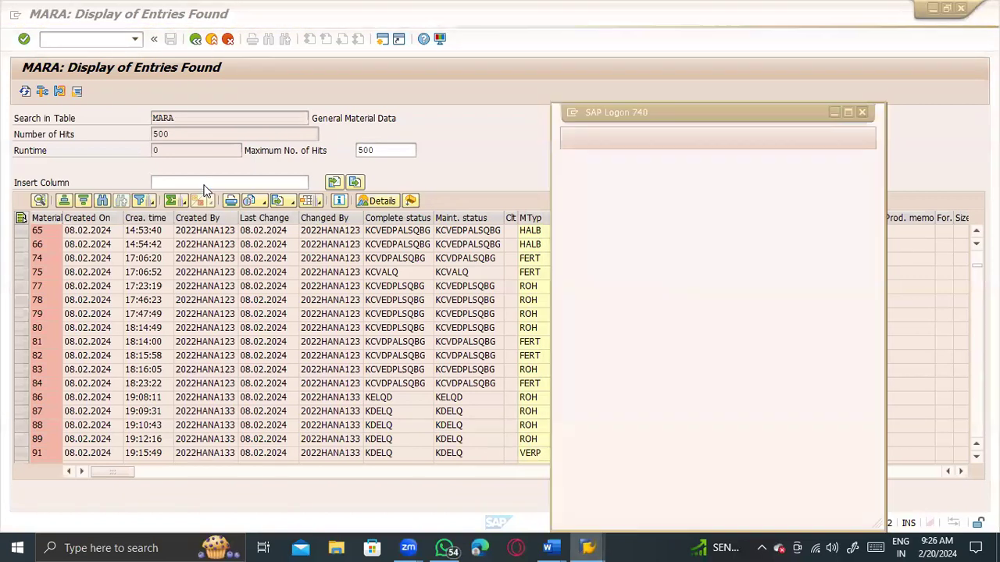
key("Return")
key("Tab")
key("shift+Tab")
key("shift+Tab")
type("400")
key("Tab")
key("Tab")
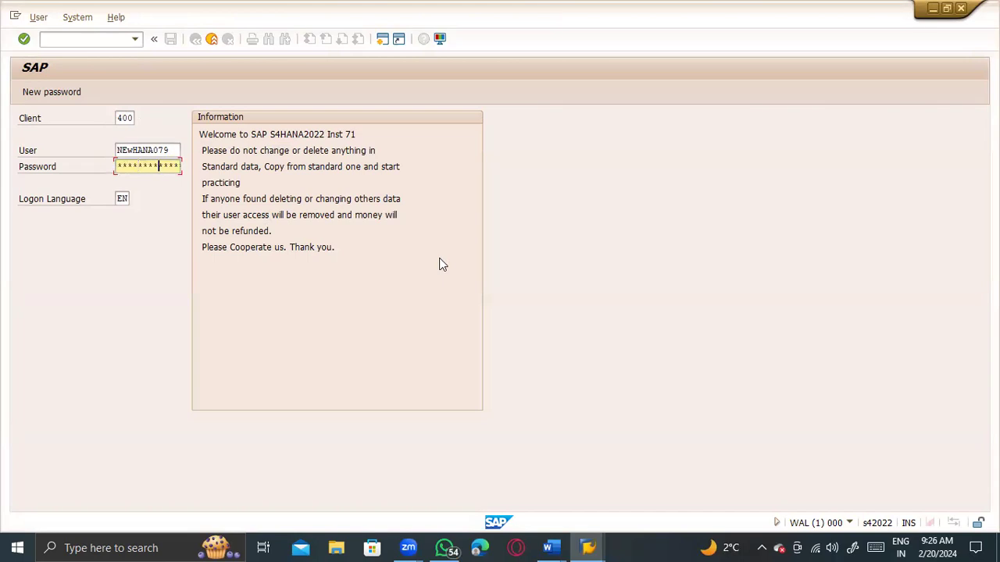
key("Return")
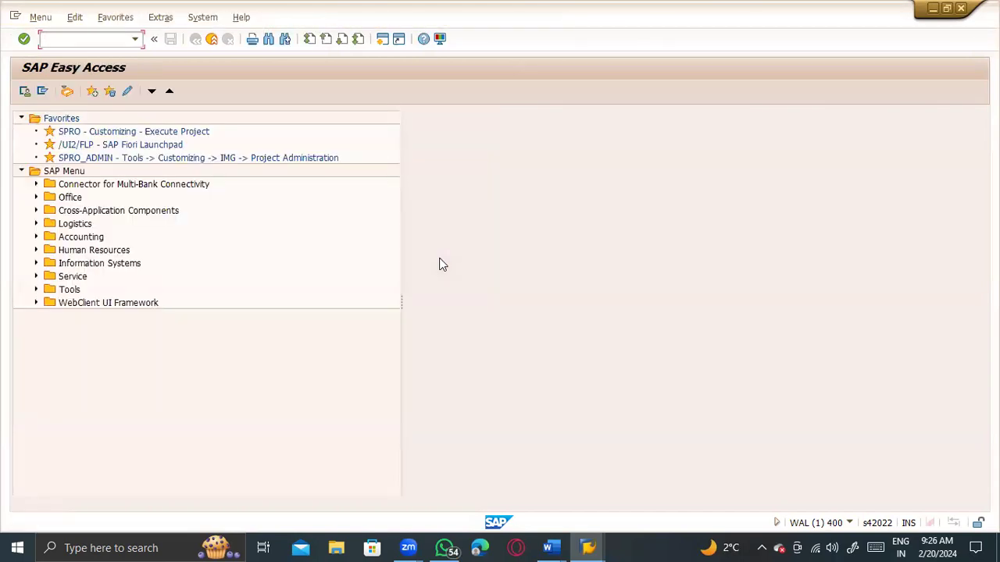
Run transaction SPRO to view the SAP Reference IMG, and return to SAP Easy Access.
type("SPRO")
left_click(153, 133)
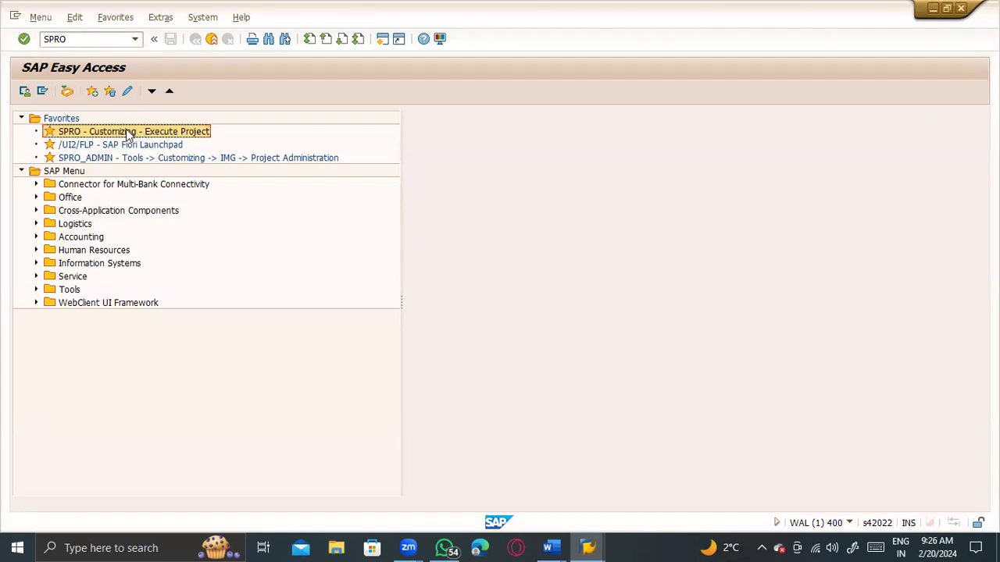
left_click(76, 39)
left_click(76, 38)
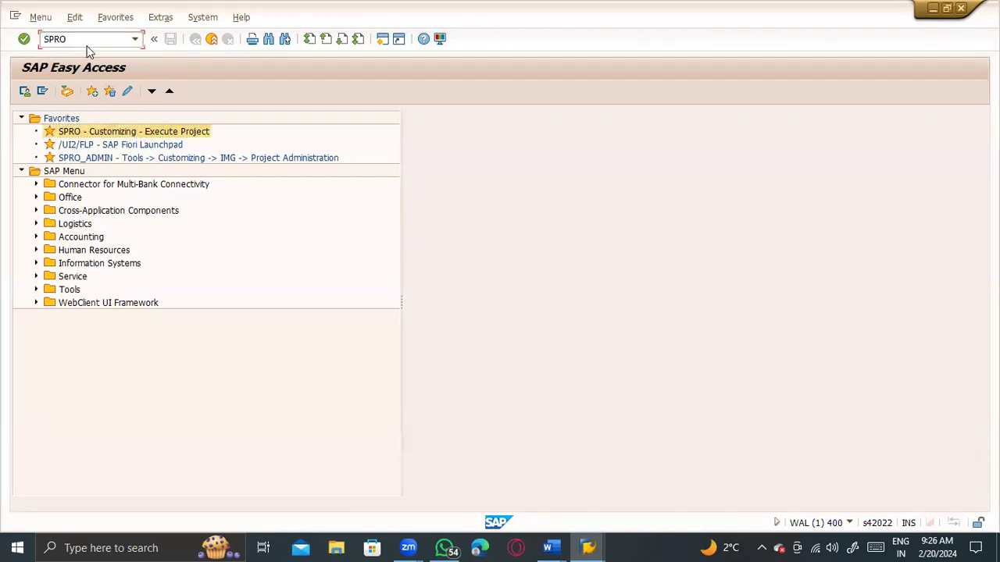
key("Return")
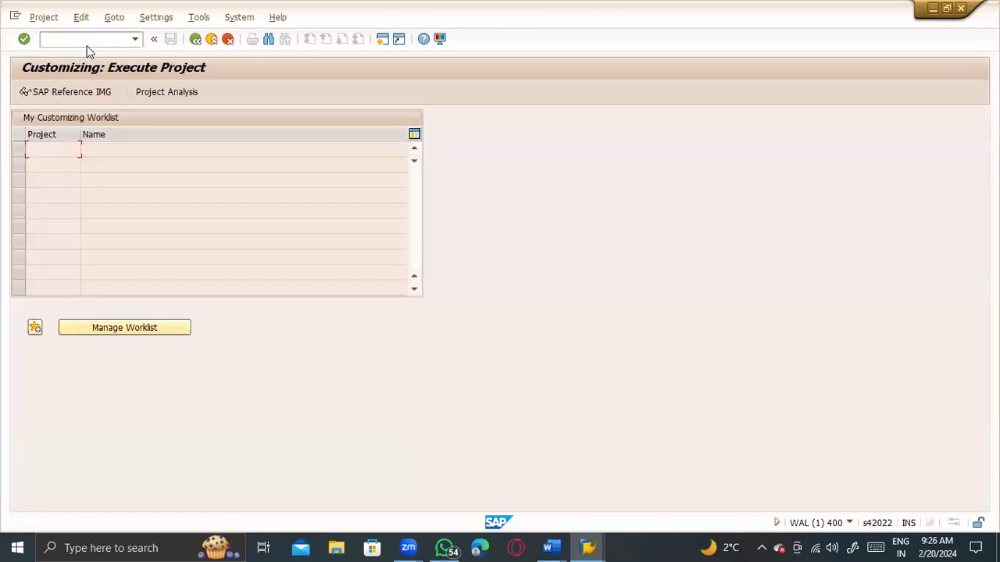
left_click(61, 97)
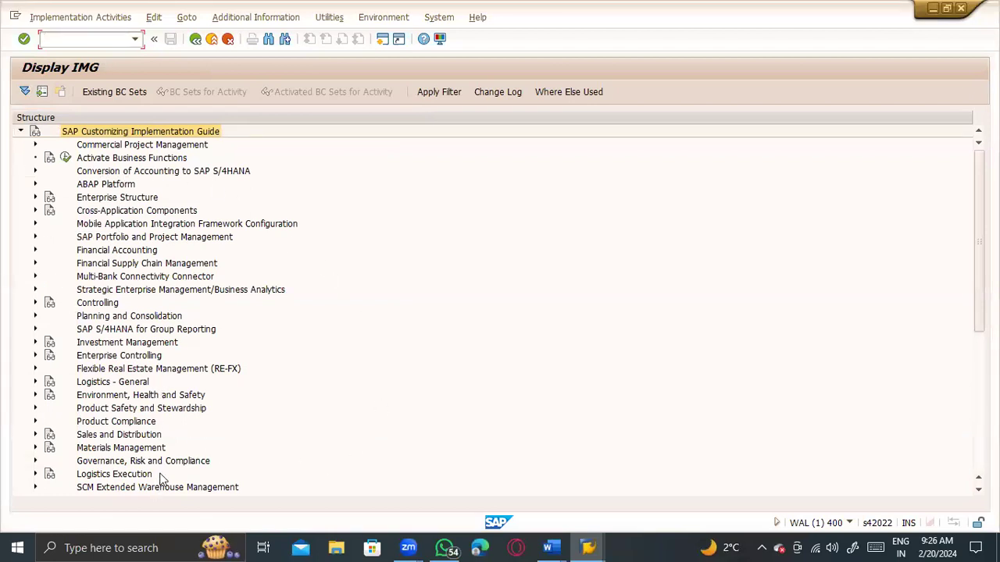
left_click(212, 39)
key("F3")
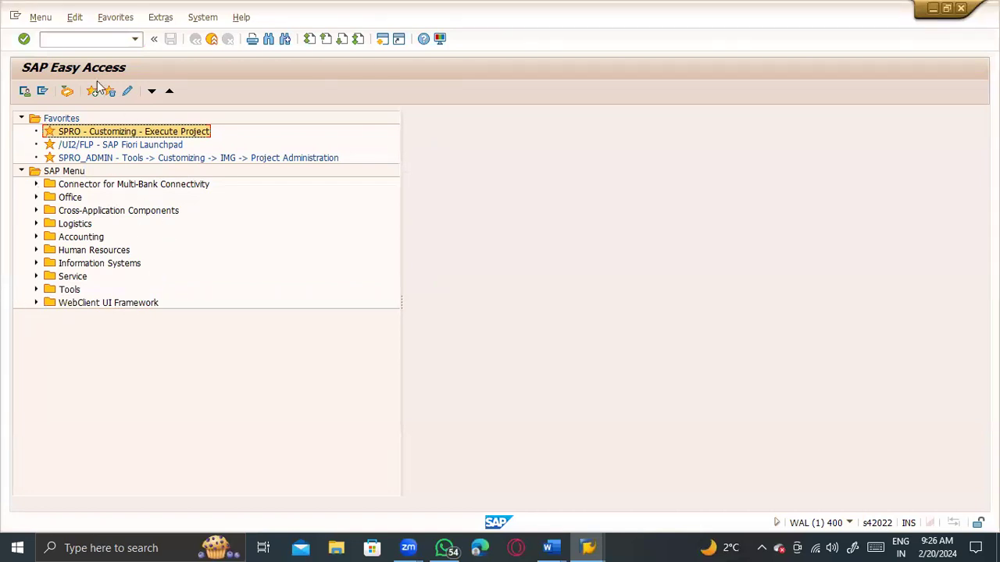
Open the SPRO - Customizing favorite to view its project screen, and go back to SAP Easy Access.
left_click(53, 37)
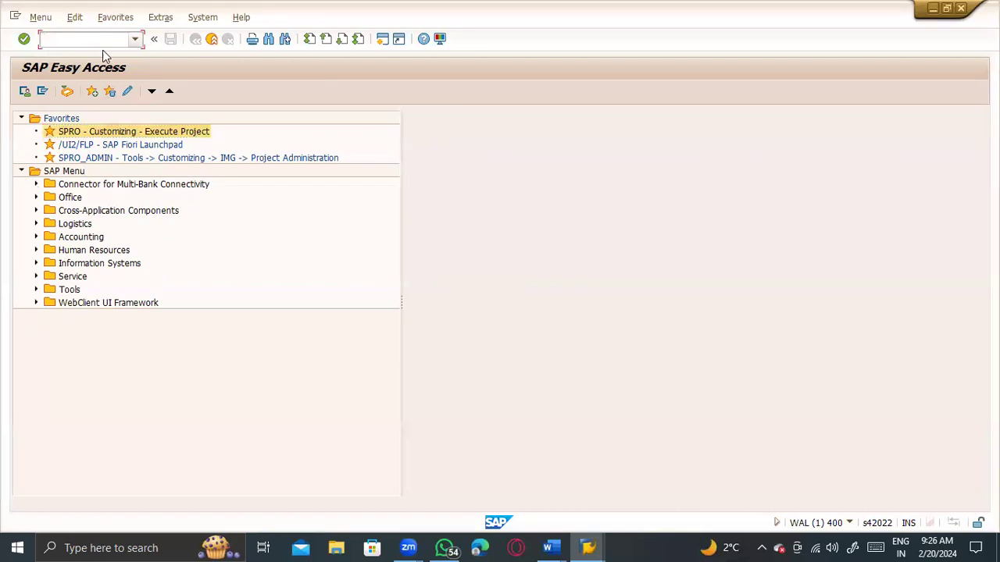
left_click(78, 133)
double_click(78, 133)
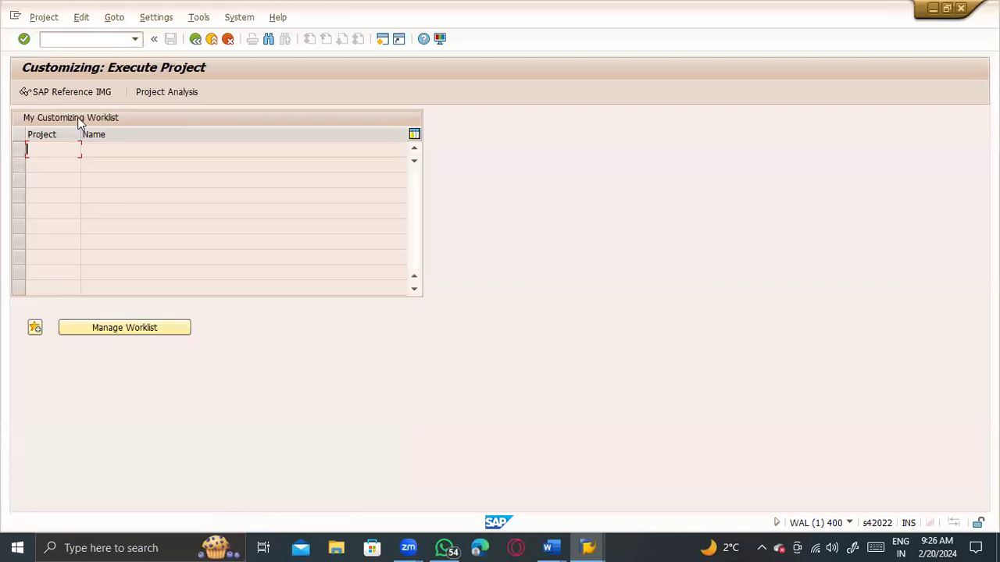
key("F3")
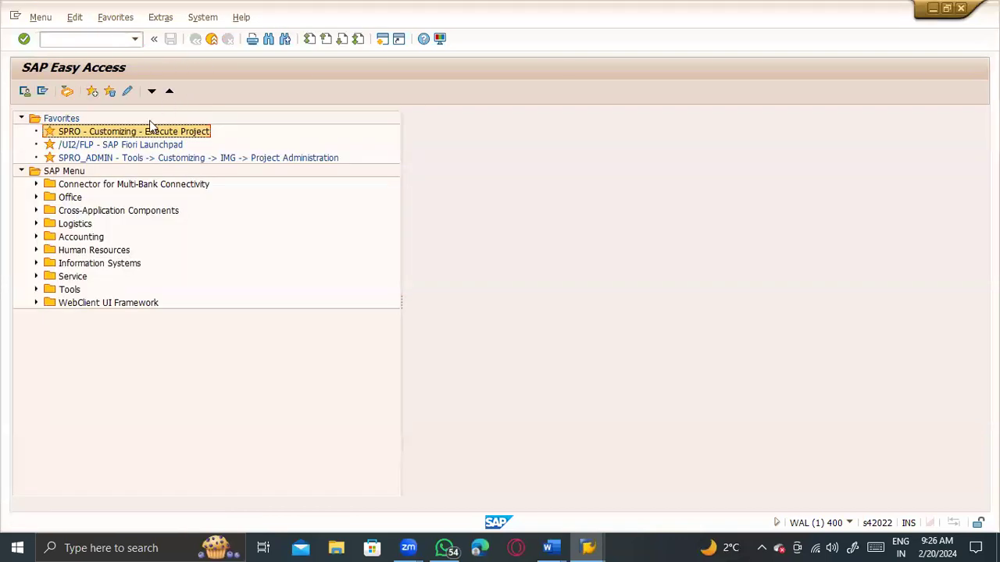
Expand the SAP Menu through Logistics, Materials Management, Material Master and Material to the Create (Special) transactions.
left_click(76, 197)
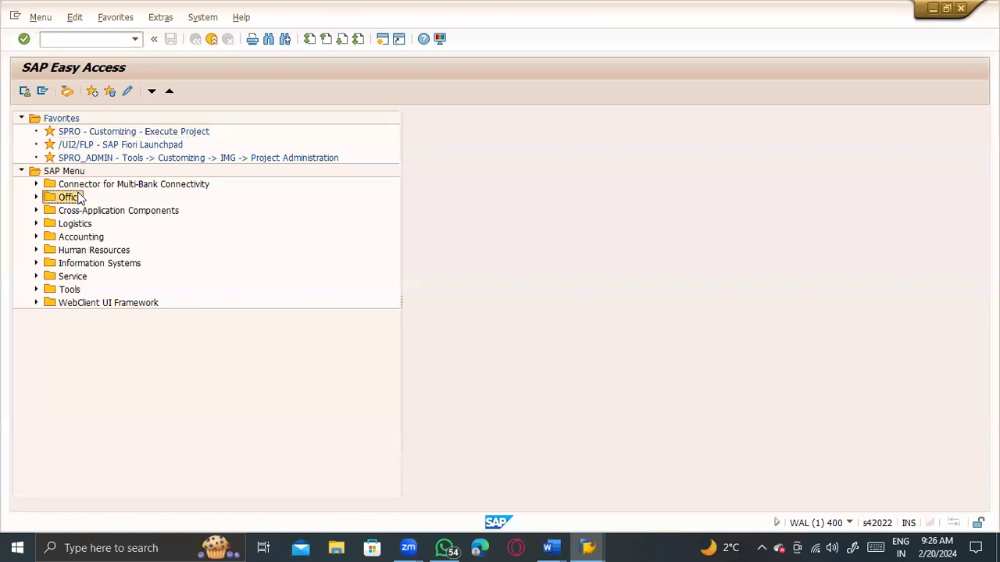
left_click(77, 186)
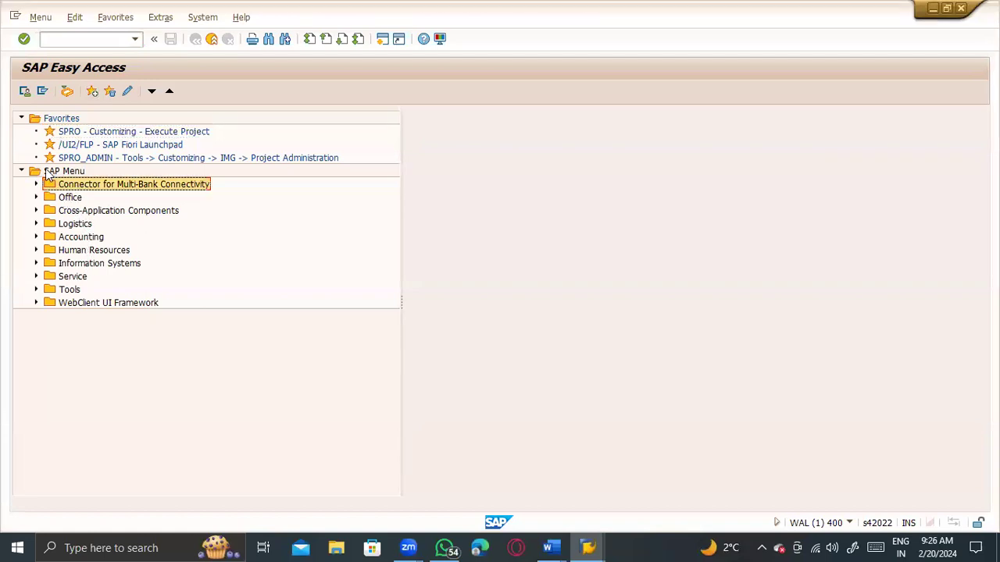
left_click(47, 173)
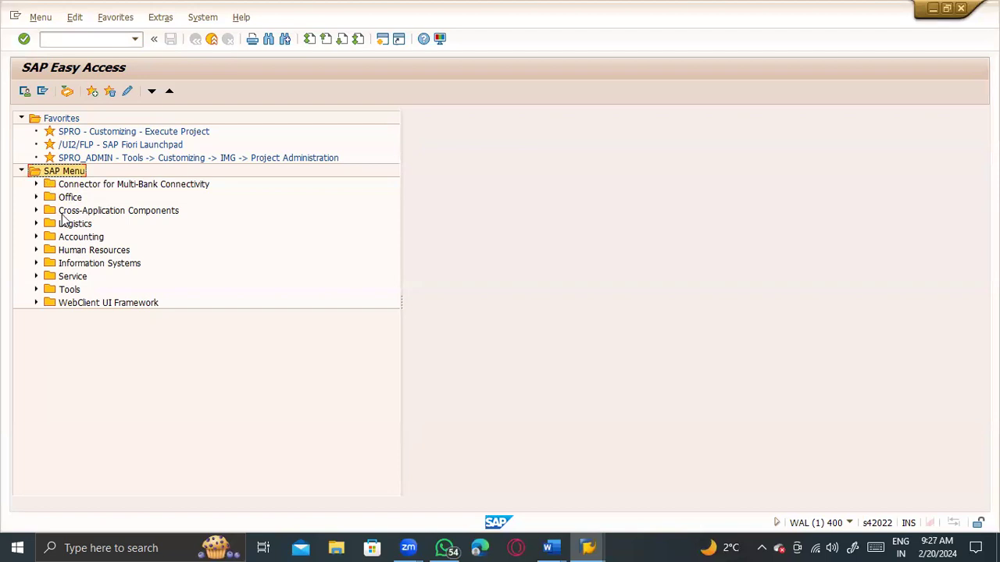
left_click(35, 224)
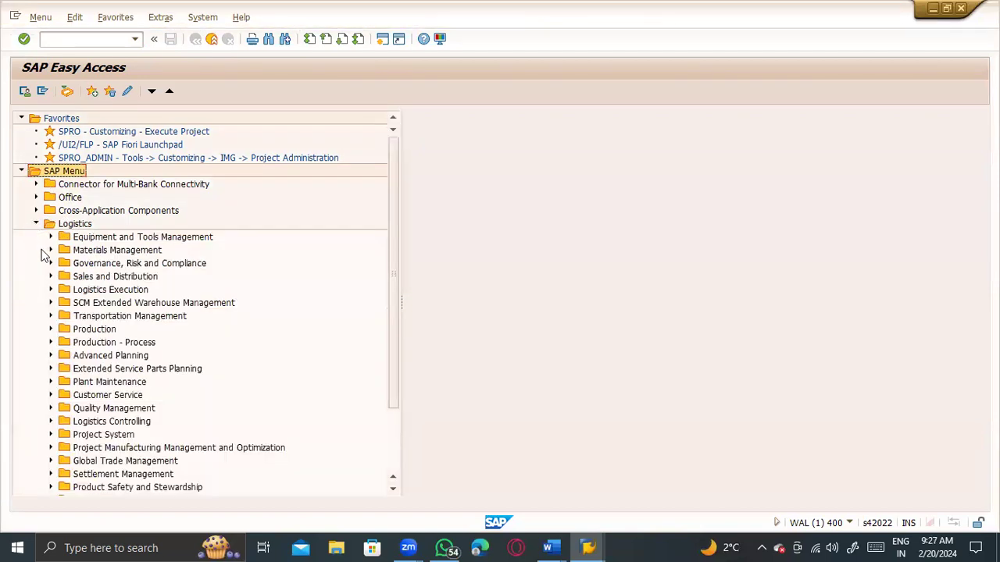
left_click(49, 263)
left_click(47, 263)
left_click(49, 250)
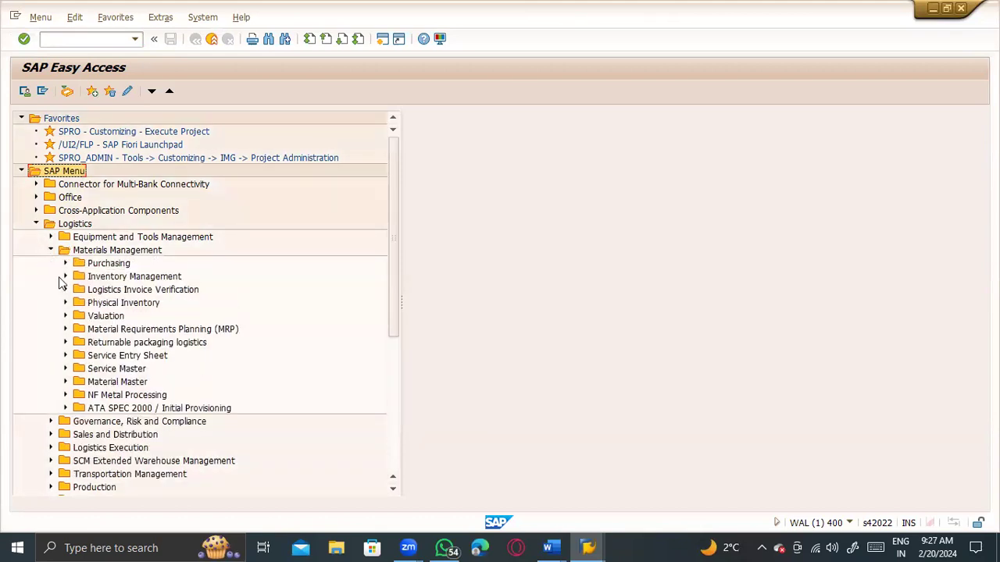
left_click(64, 382)
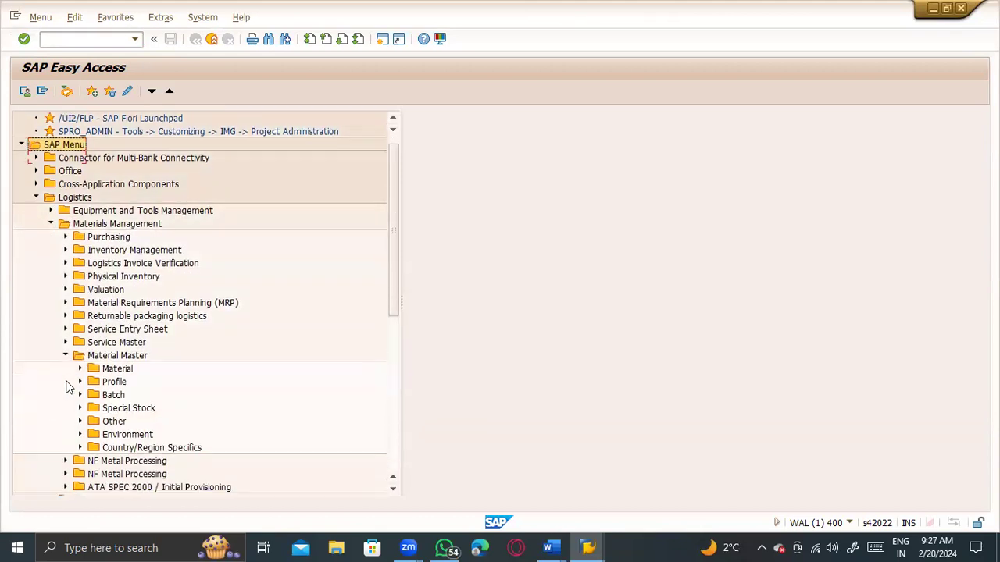
left_click(80, 303)
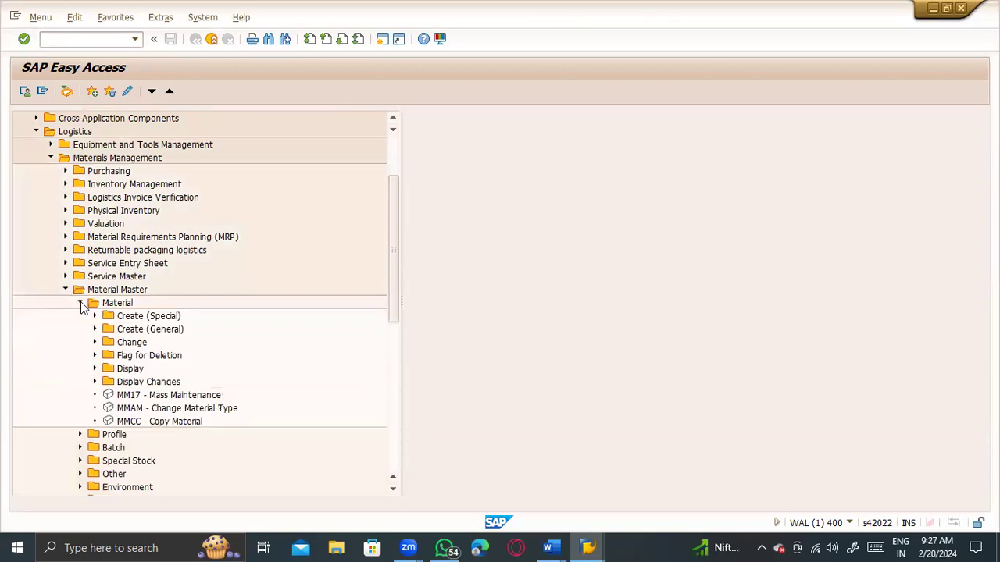
left_click(94, 316)
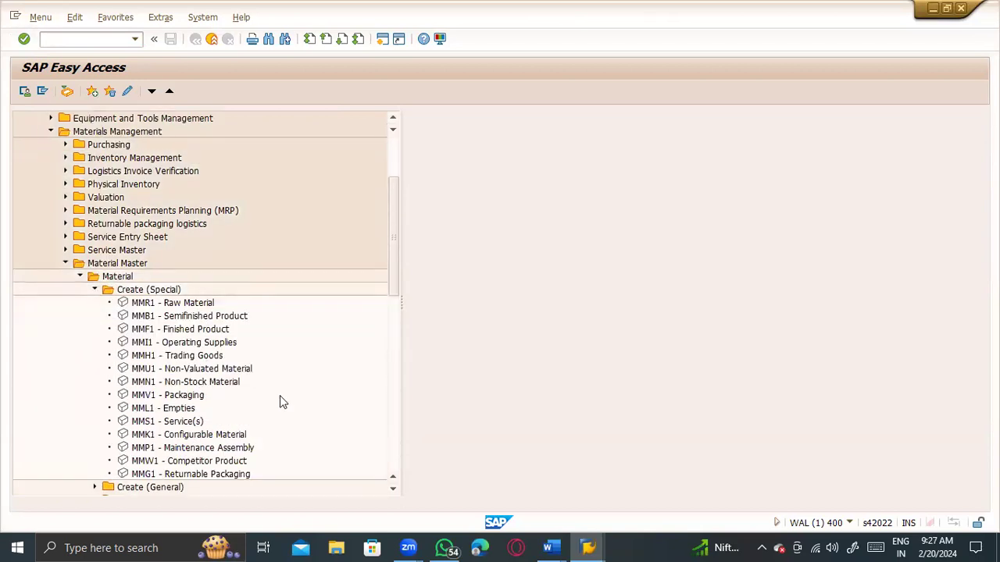
scroll(279, 395, "up", 3)
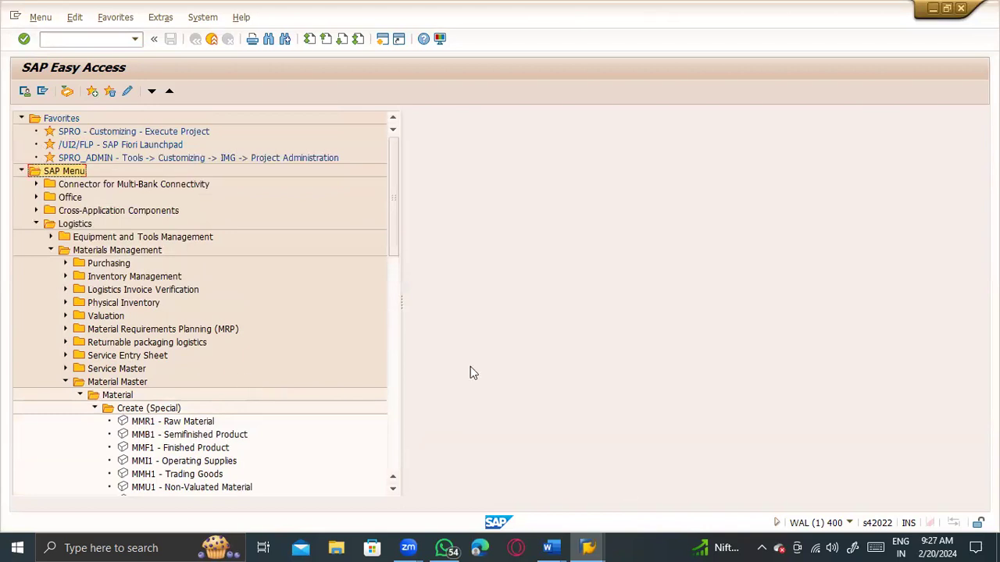
Switch to the Purchase requisition document in Word and append a dashed line and "SAP MENU" to the Transactional line.
left_click(551, 548)
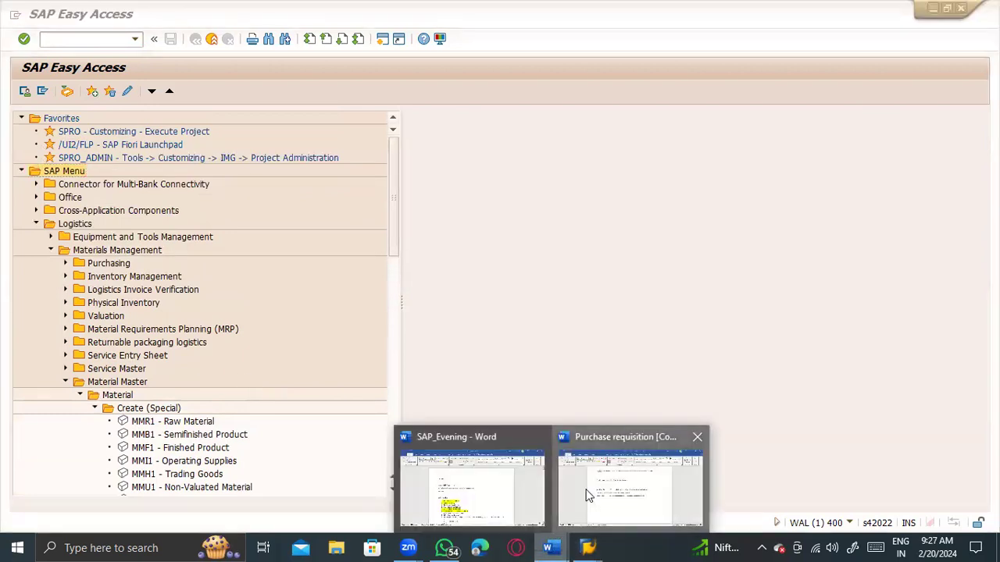
left_click(588, 495)
left_click(551, 283)
left_click(535, 306)
type("----------")
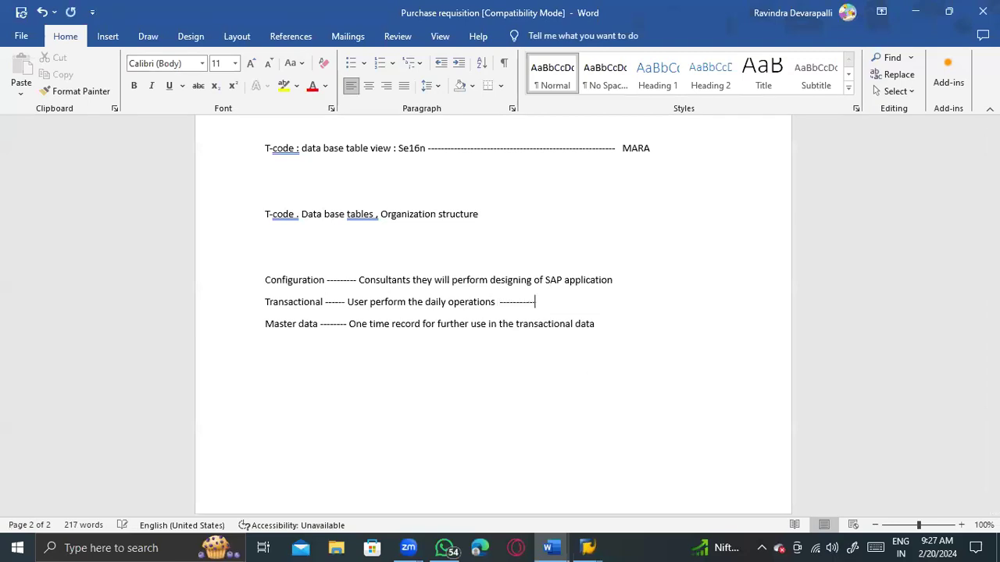
type("-------------------- SAP MEMNU")
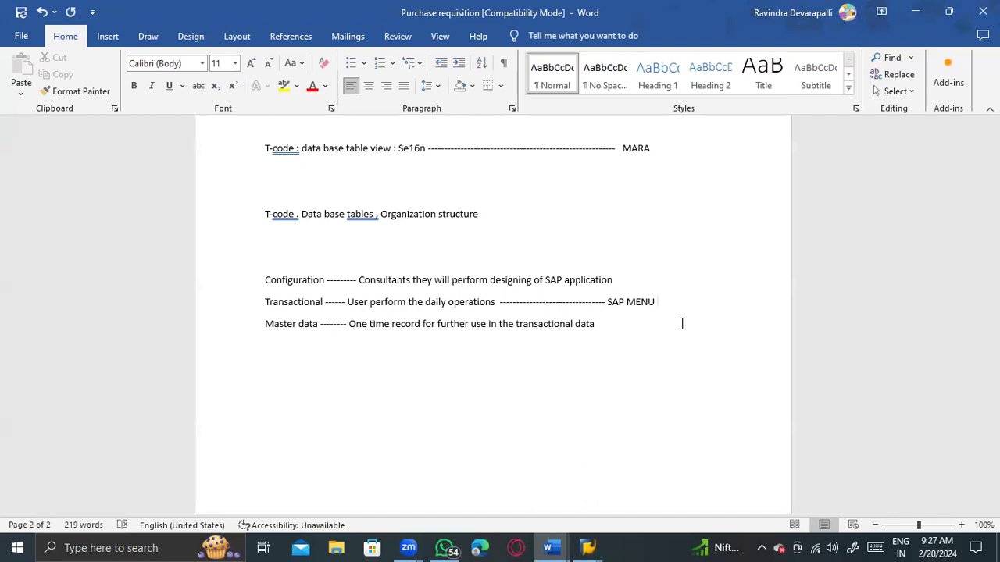
Append dashes and "SAP MENU" to the Master data line, and dashes and "SPRO" to the Configuration line.
left_click(652, 339)
type("----- SAP MENU")
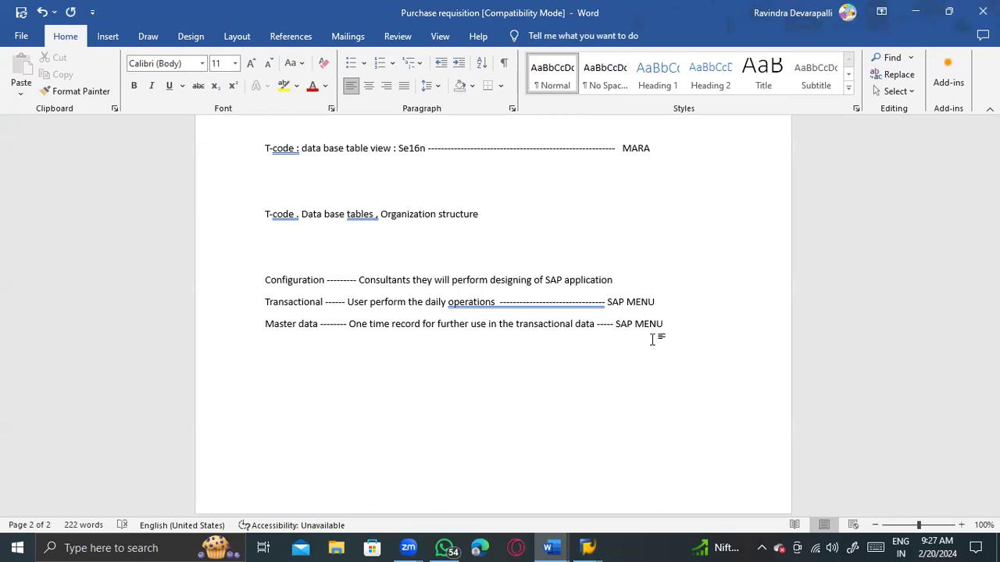
left_click(629, 276)
type("---- SPRO")
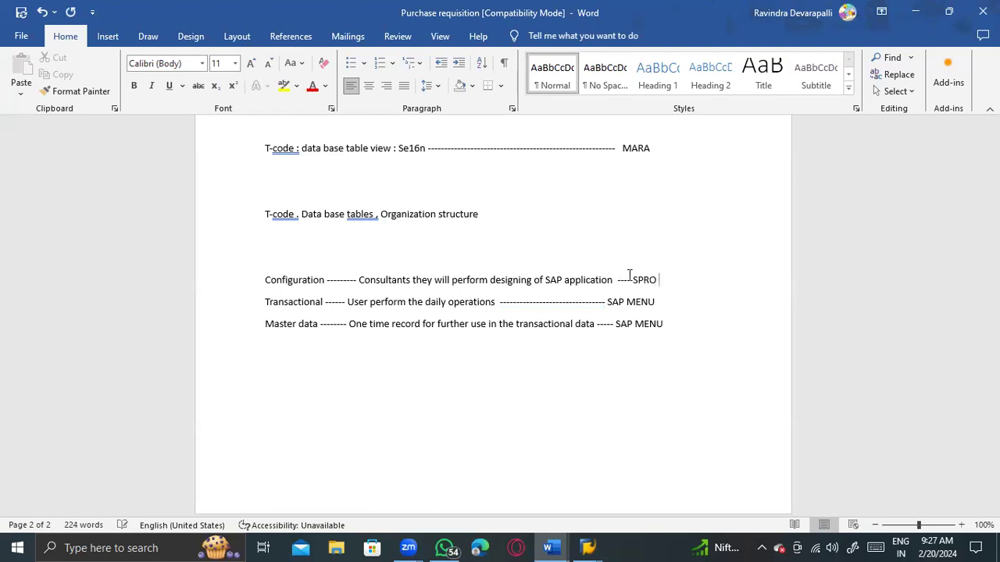
left_click_drag(660, 279, 265, 281)
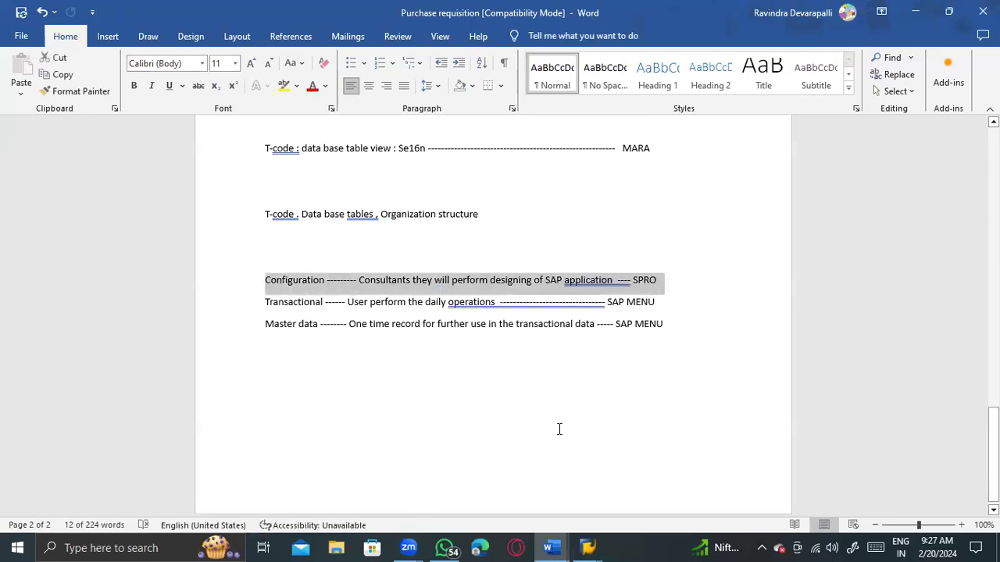
Review the purchasing process and transaction code list at the start of the Word document, and return to SAP Easy Access.
scroll(521, 387, "up", 1)
key("alt+Tab")
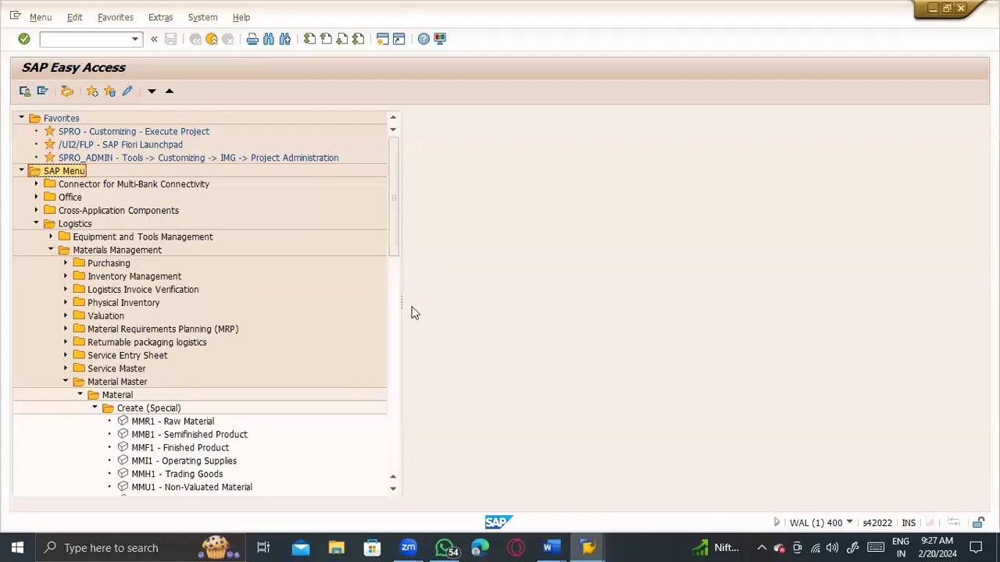
key("alt+Tab")
key("alt+Tab")
key("alt+Tab")
key("alt+Tab")
key("alt+Tab")
left_click(292, 350)
scroll(290, 294, "up", 20)
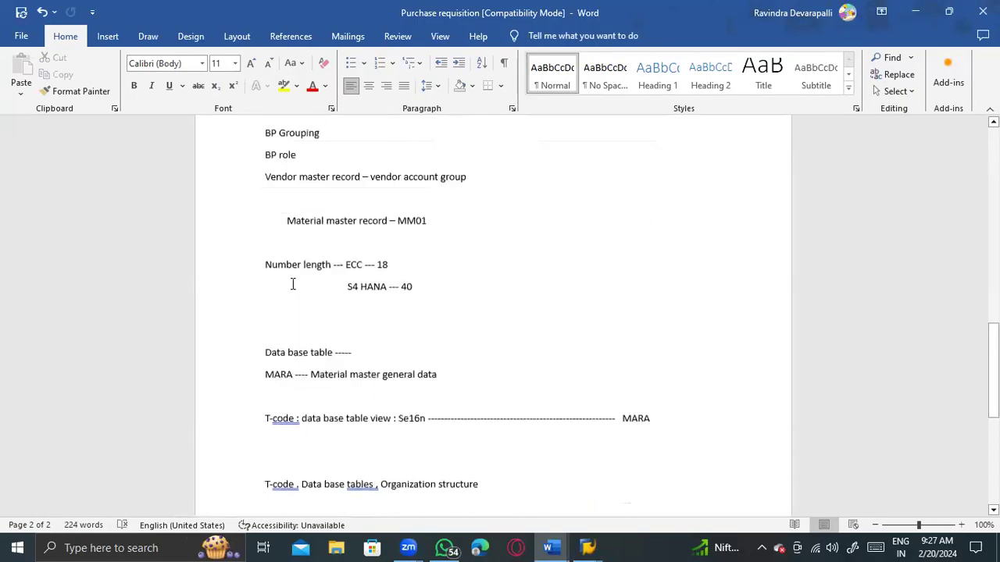
left_click(393, 233)
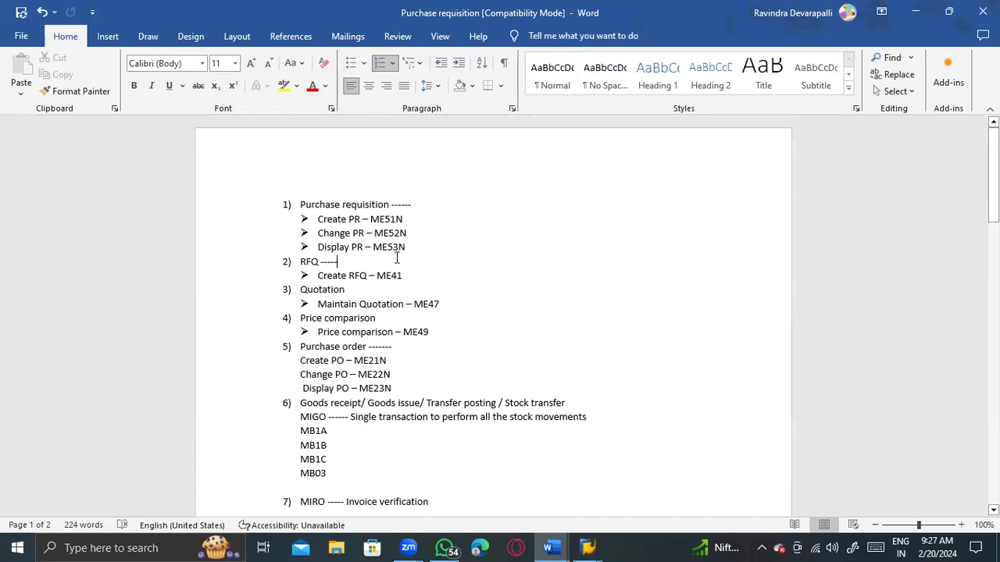
key("alt+Tab")
left_click(49, 38)
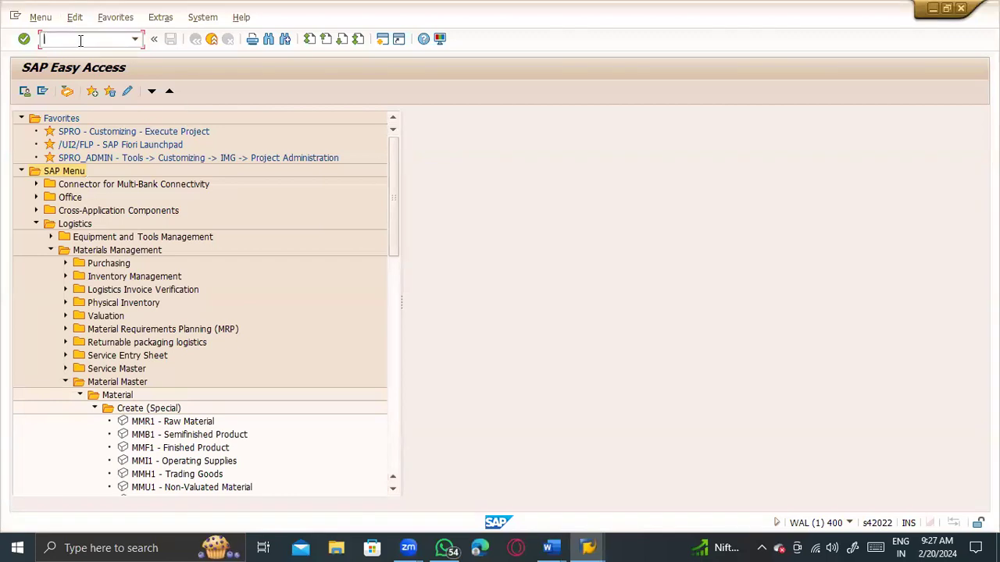
type("SPRO")
key("BackSpace")
key("BackSpace")
key("BackSpace")
key("BackSpace")
Open the SPRO - Customizing favorite, display the SAP Reference IMG structure, and return to SAP Easy Access.
left_click(63, 132)
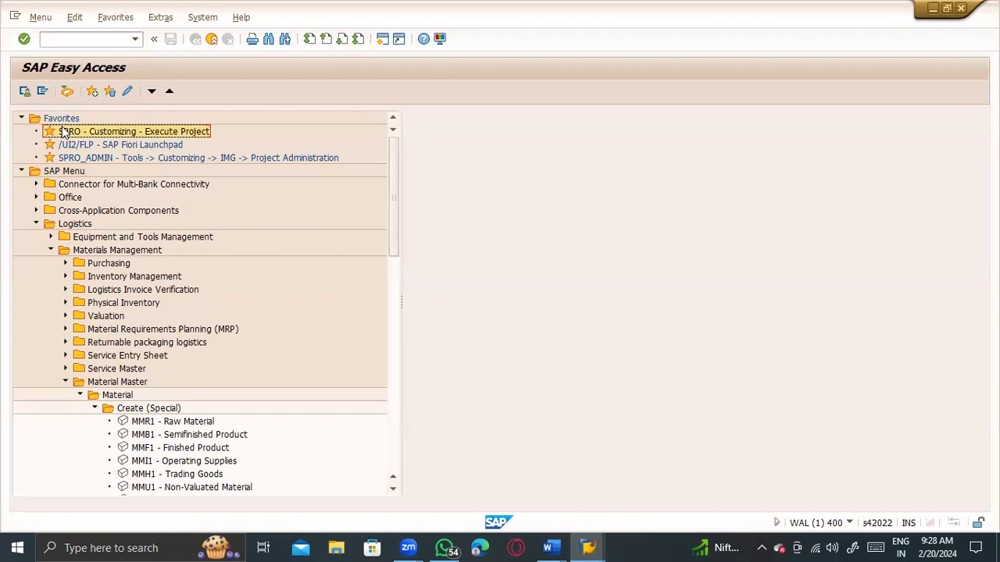
double_click(63, 132)
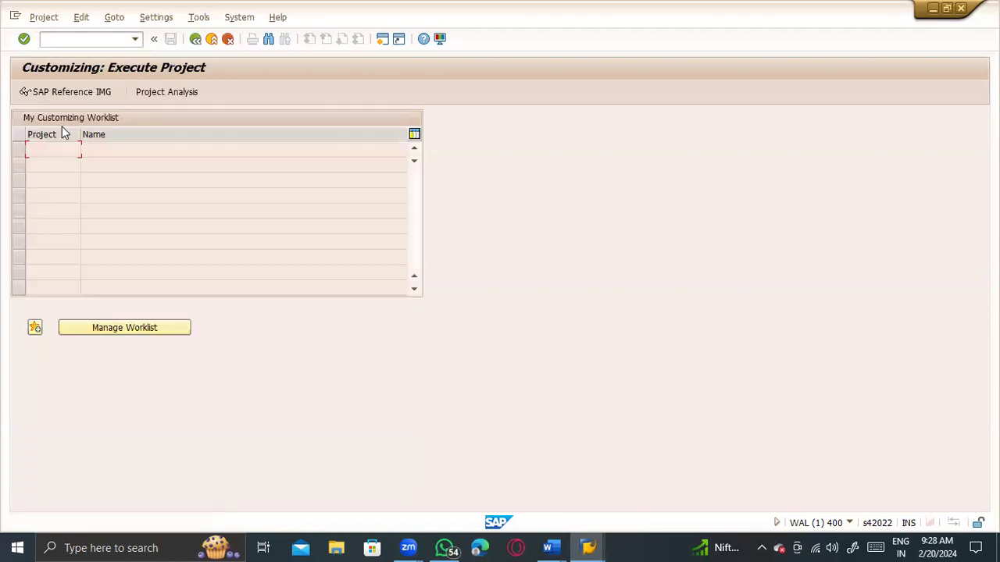
left_click(61, 91)
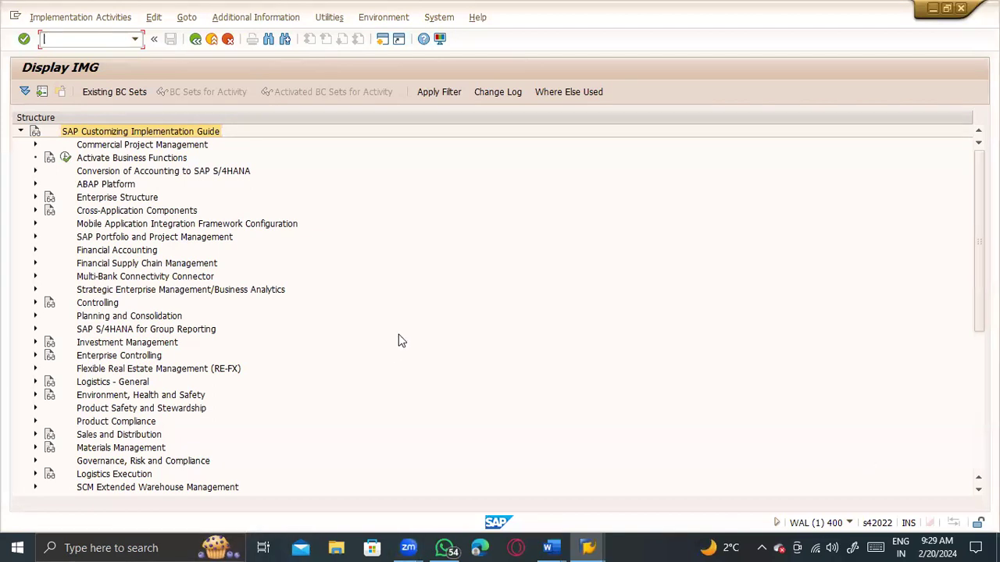
left_click(218, 42)
left_click(213, 43)
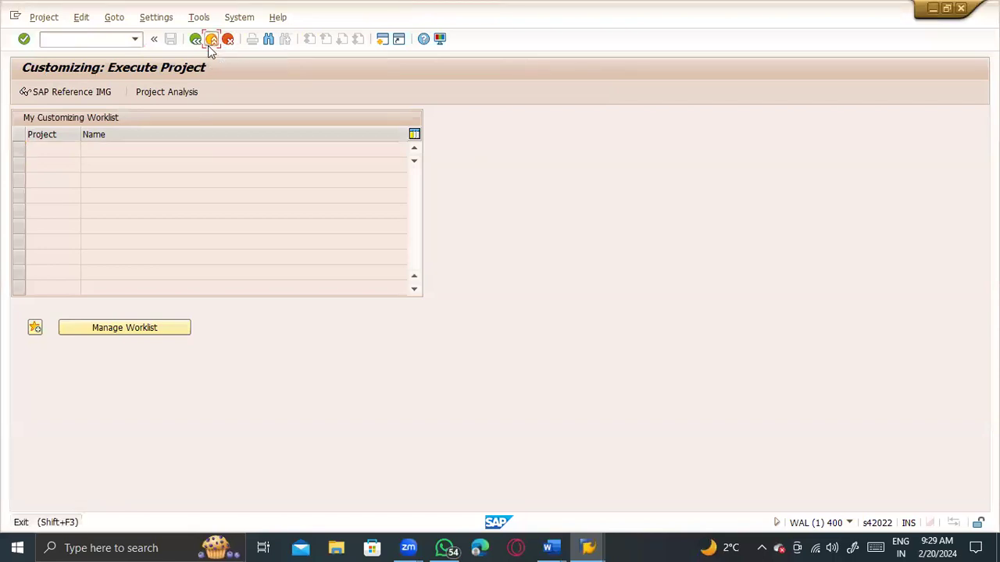
left_click(209, 41)
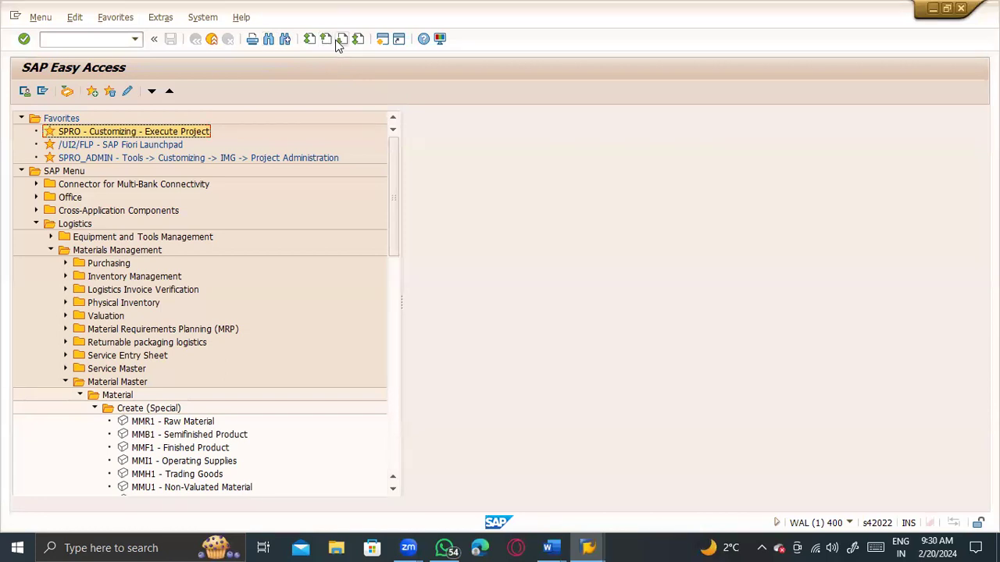
Open a second SAP session from SAP Easy Access.
scroll(349, 277, "down", 3)
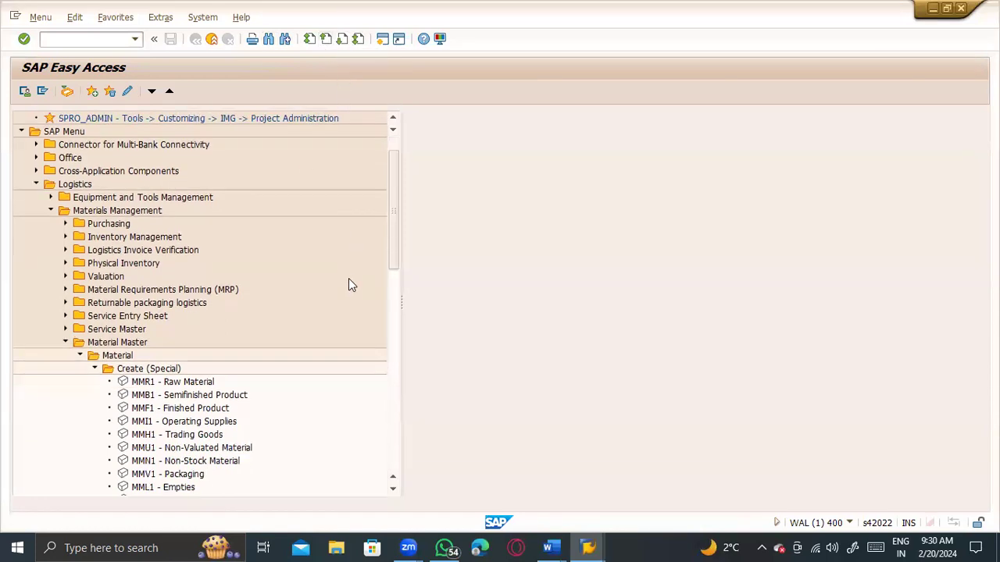
scroll(349, 277, "up", 3)
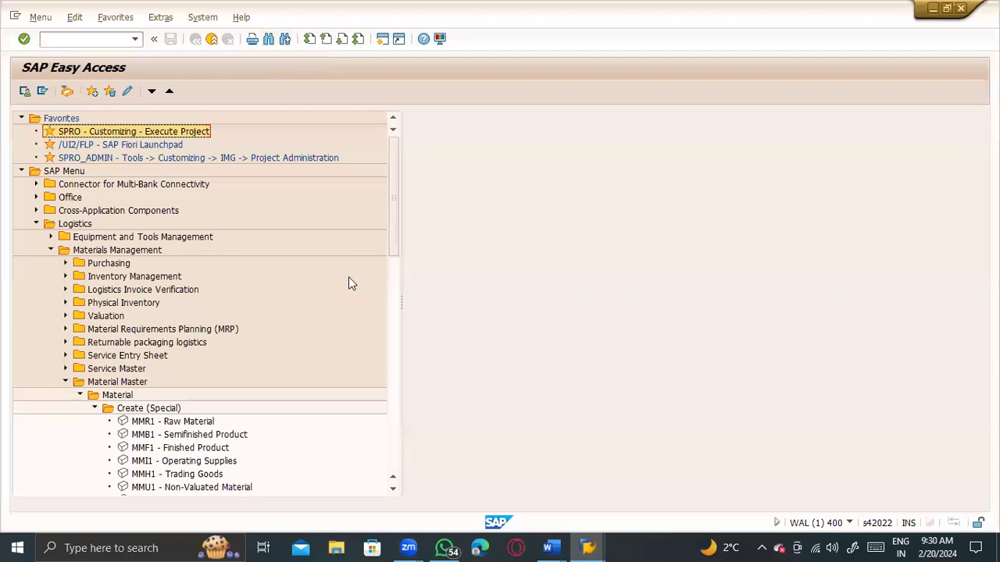
left_click(382, 41)
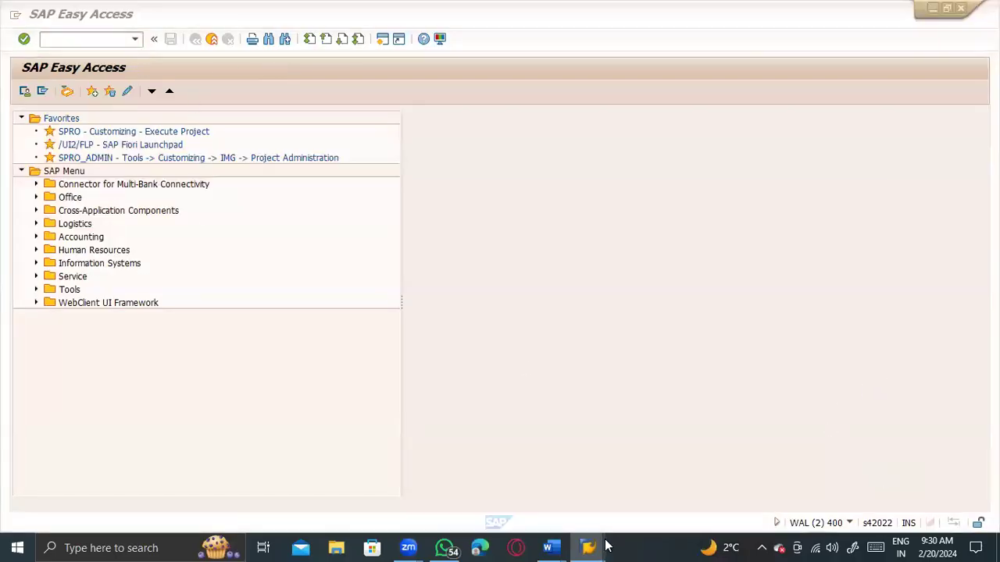
mouse_move(588, 548)
Open the SAP GUI options and display the Color Settings under Visual Design.
left_click(442, 39)
left_click(461, 57)
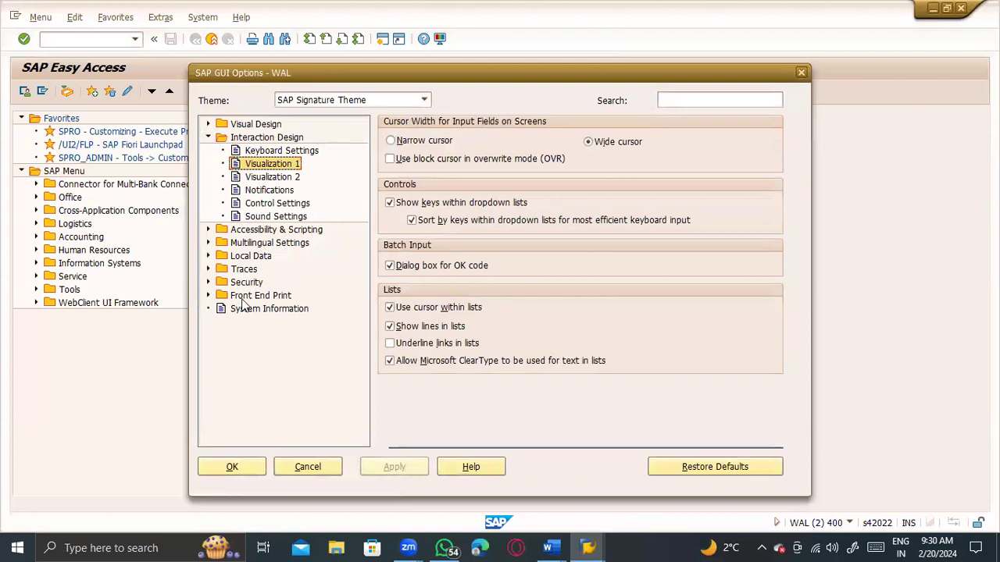
left_click(208, 231)
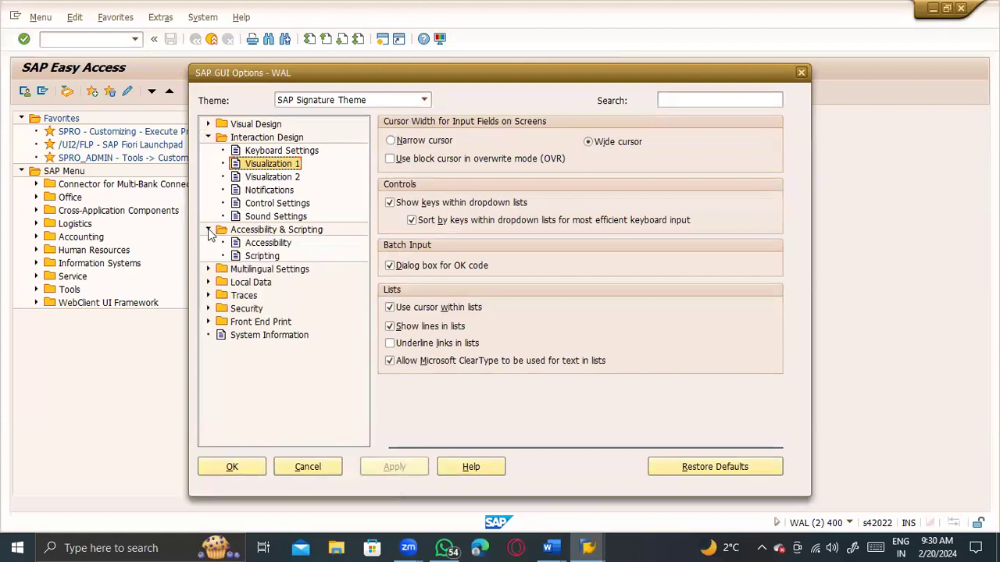
left_click(208, 125)
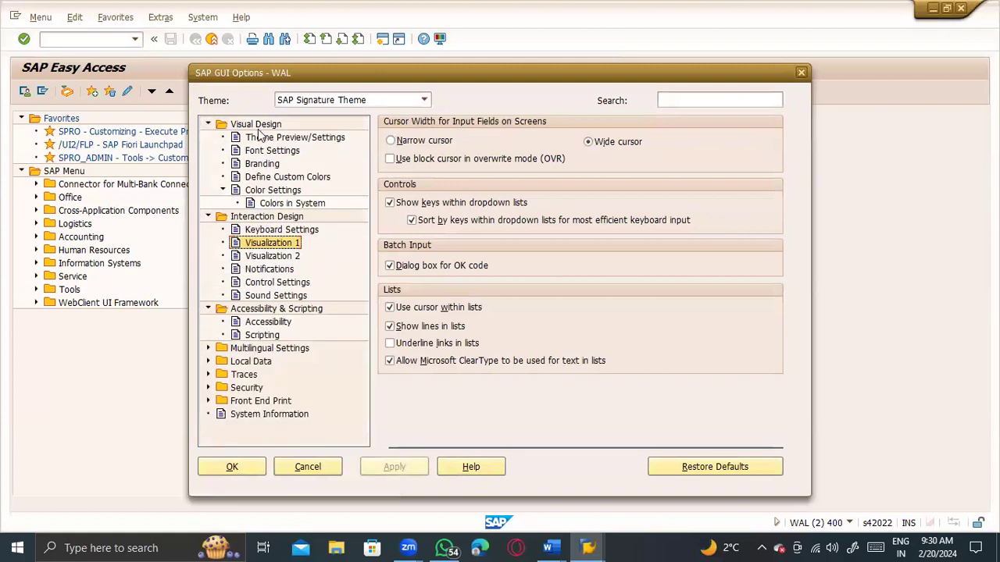
left_click(273, 193)
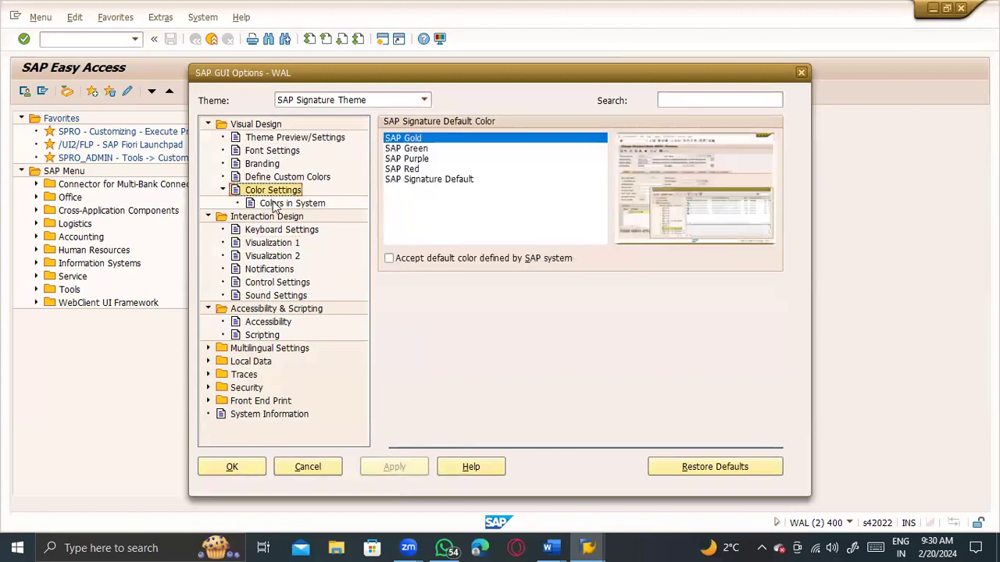
Preview the SAP Green, Purple and Red default colors, and apply SAP Signature Default as the theme color.
left_click(273, 204)
left_click(275, 194)
left_click(426, 149)
left_click(427, 160)
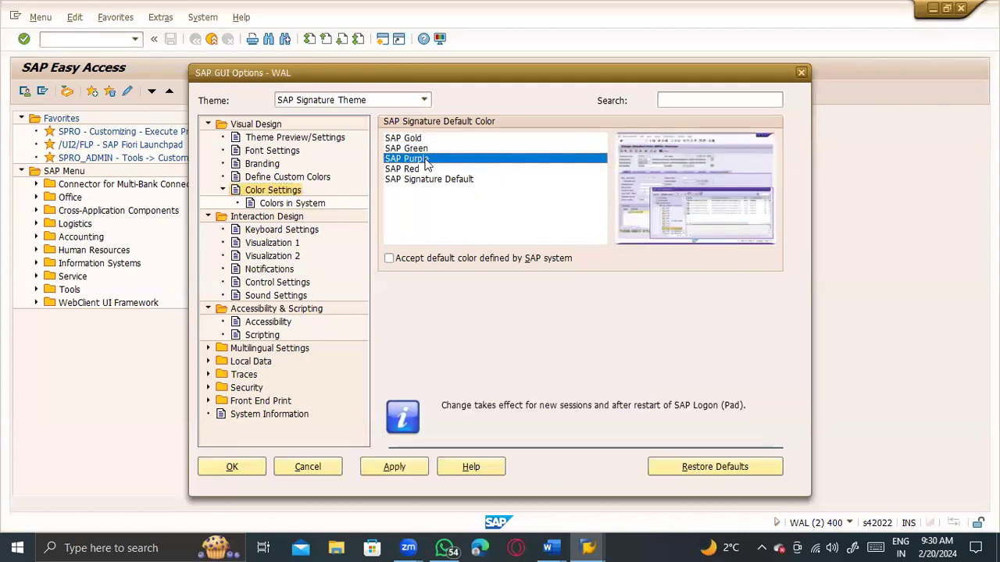
left_click(427, 170)
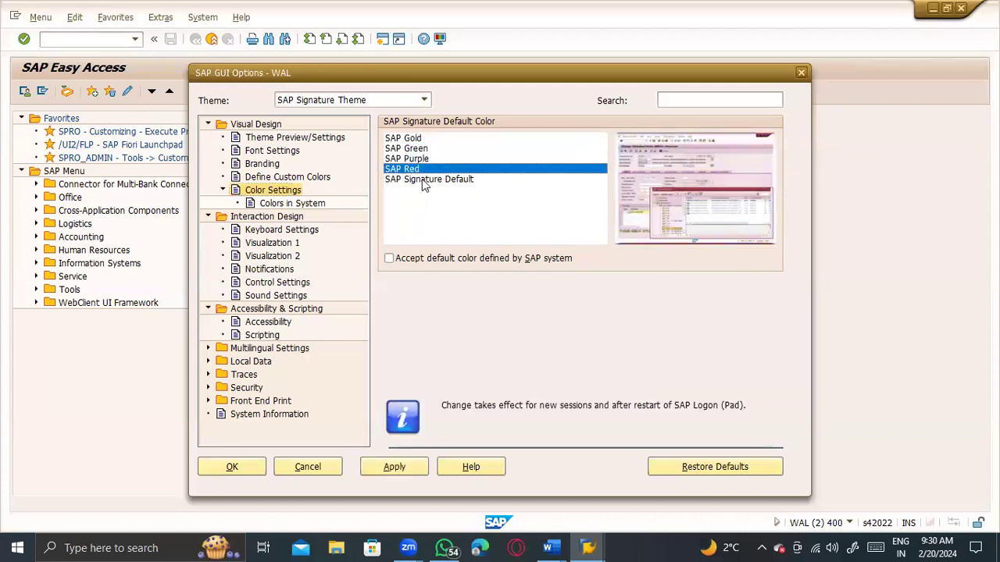
left_click(423, 180)
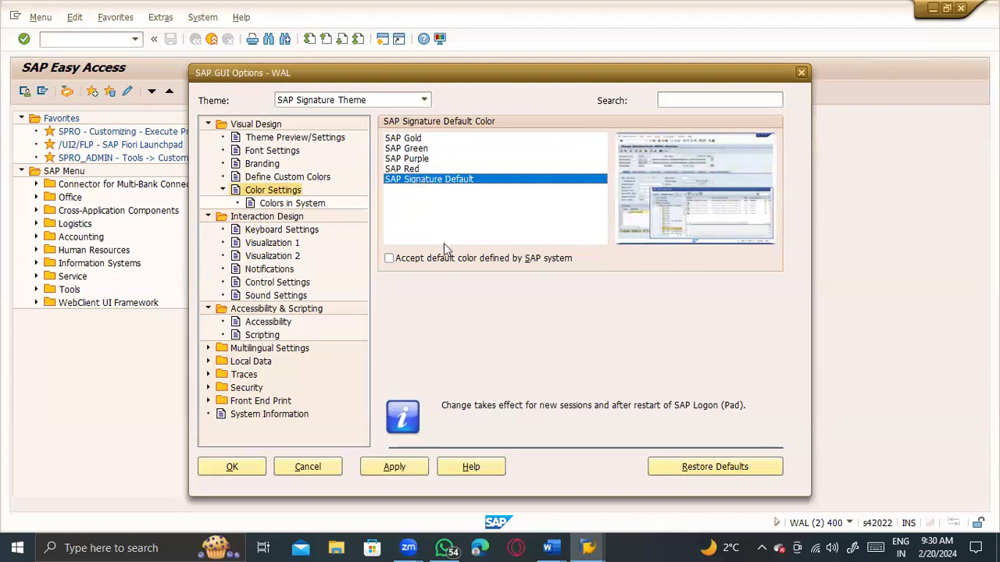
left_click(411, 462)
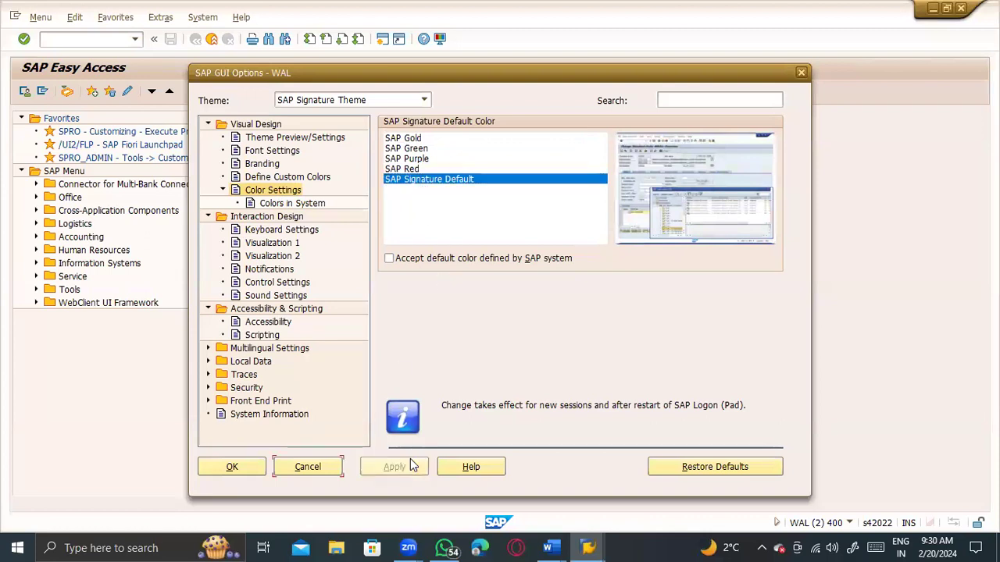
left_click(245, 466)
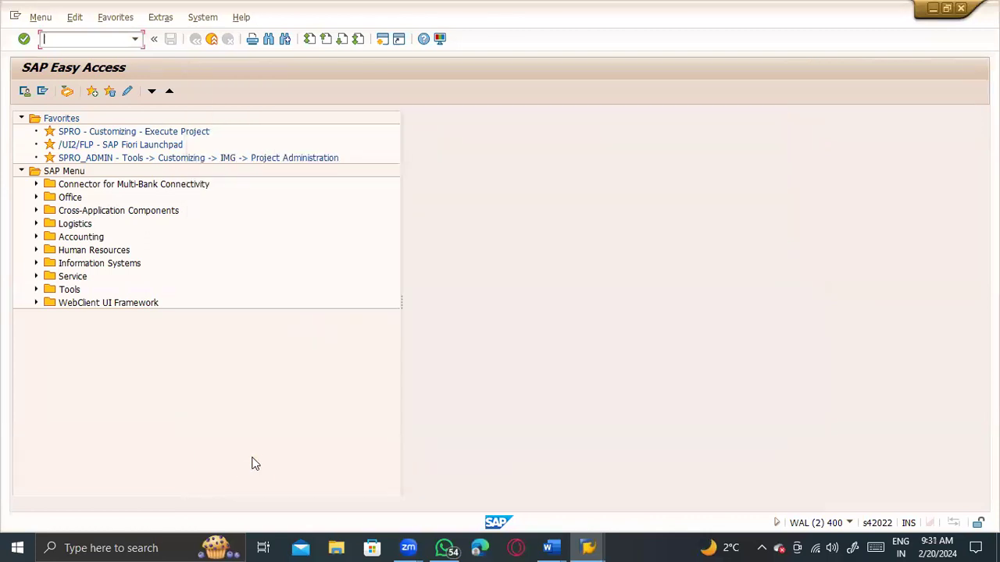
Close the second session, log off the SAP system, and reconnect to it from SAP Logon.
left_click(211, 38)
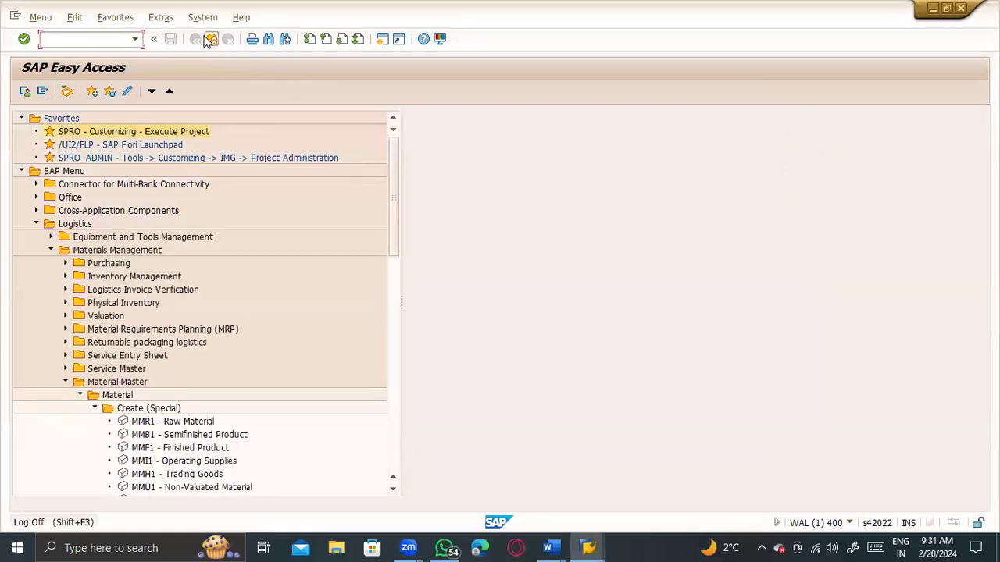
left_click(148, 271)
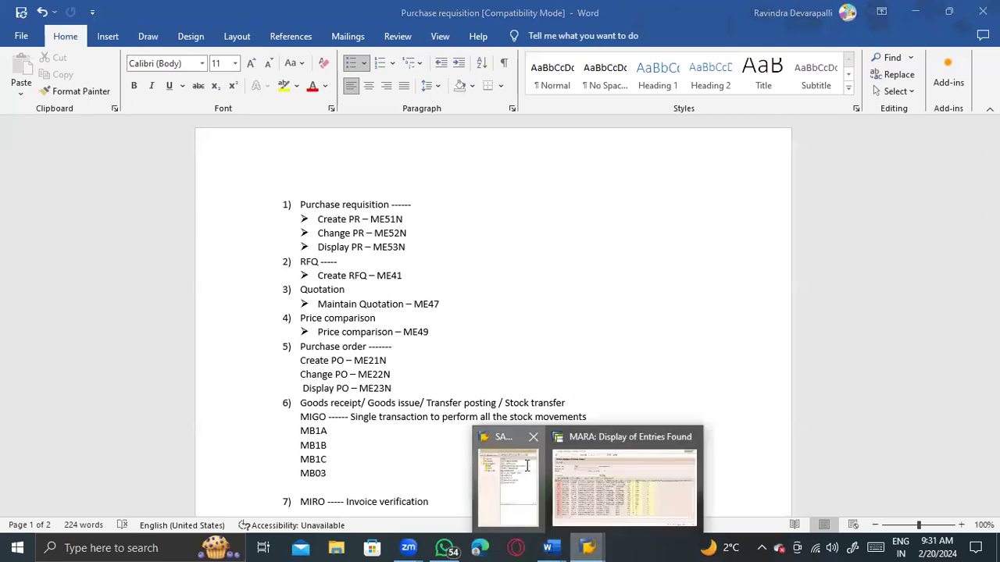
left_click(508, 463)
double_click(710, 225)
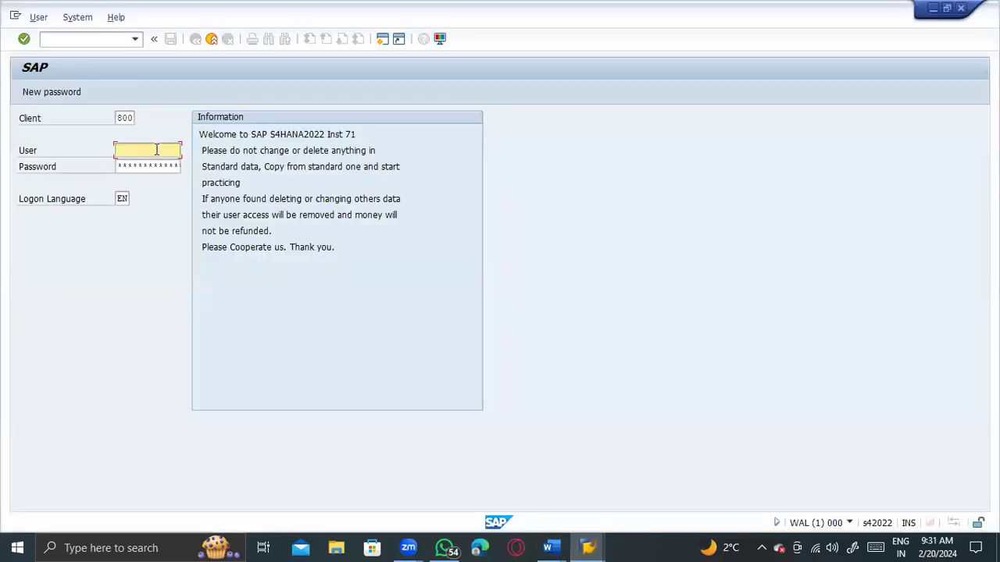
Try to log on to client 800 with the user name and the account password.
left_click(148, 152)
left_click(148, 164)
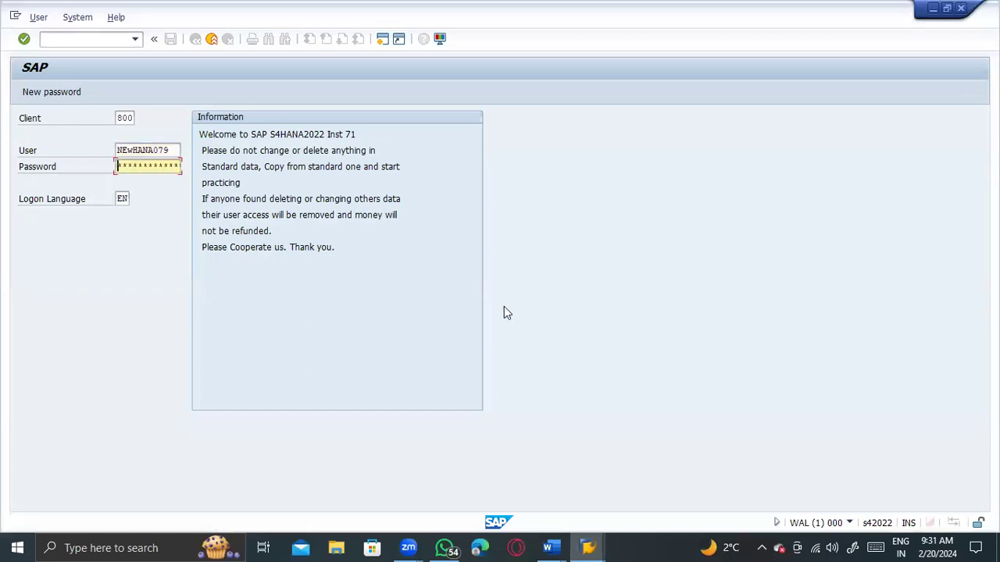
type("*********")
key("Return")
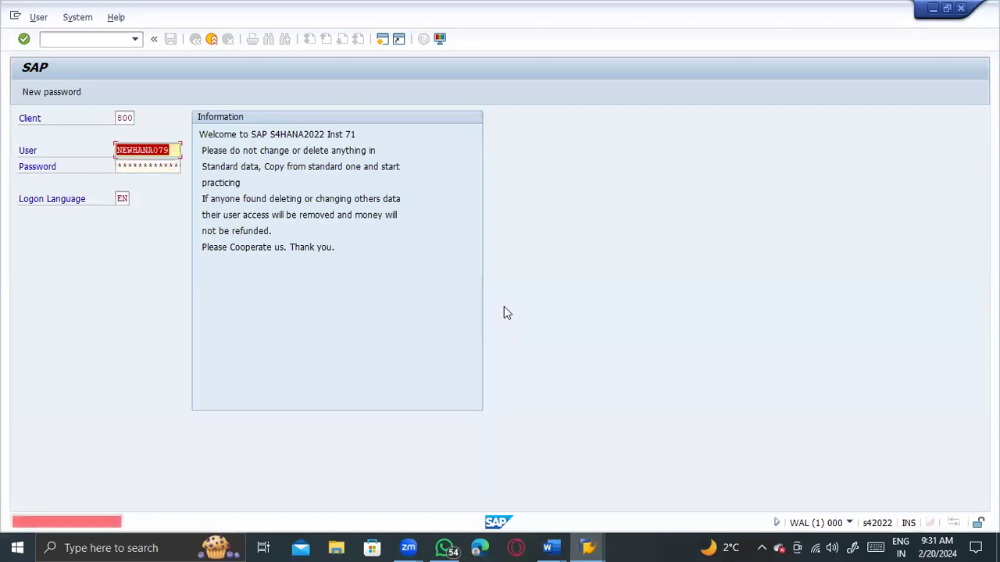
Set the client to 400, enter the account password, and log on to SAP.
key("shift+Tab")
type("400")
key("Tab")
key("Tab")
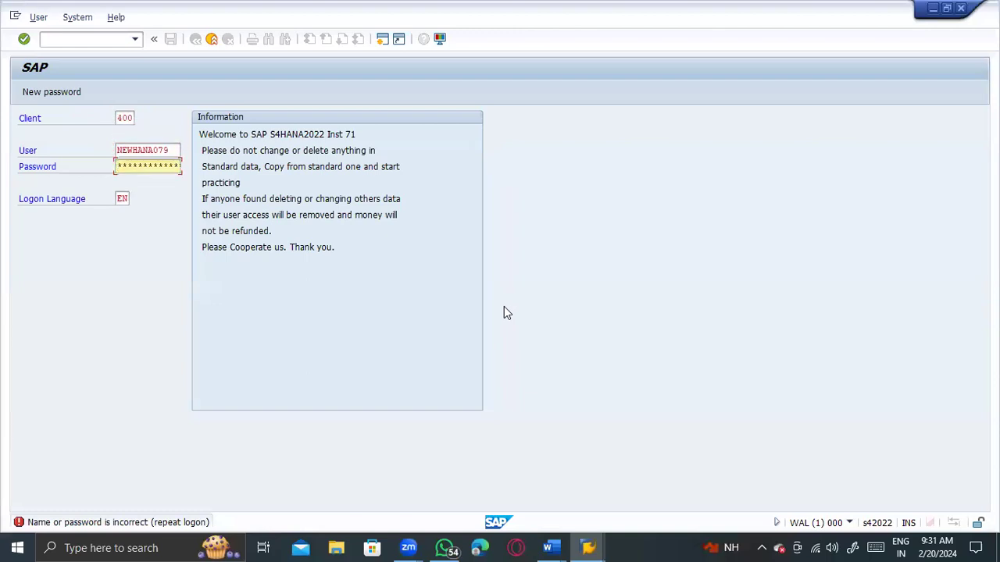
type("***********")
key("Return")
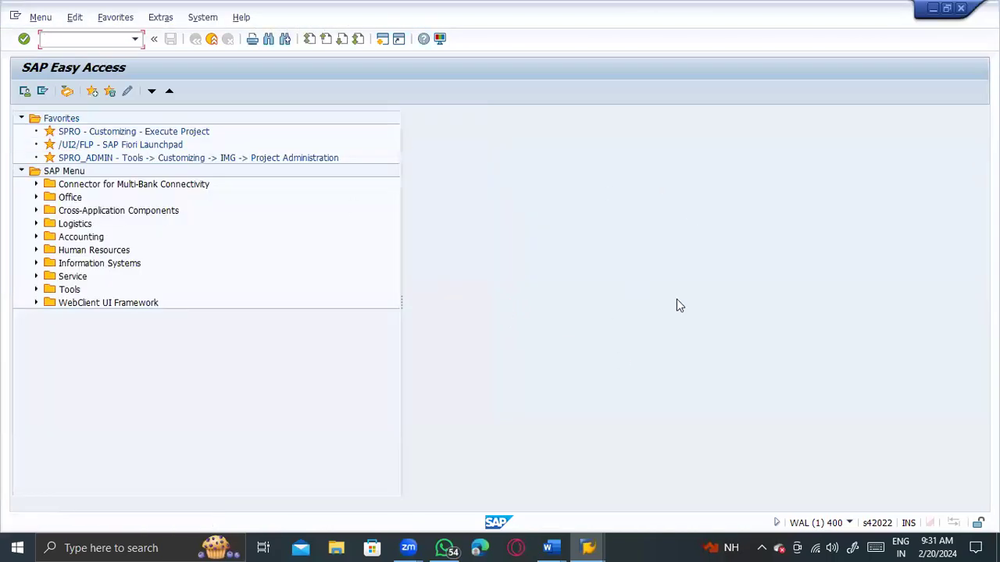
Narrow the SAP Easy Access menu pane to the width of its longest favorite entry.
left_click(588, 548)
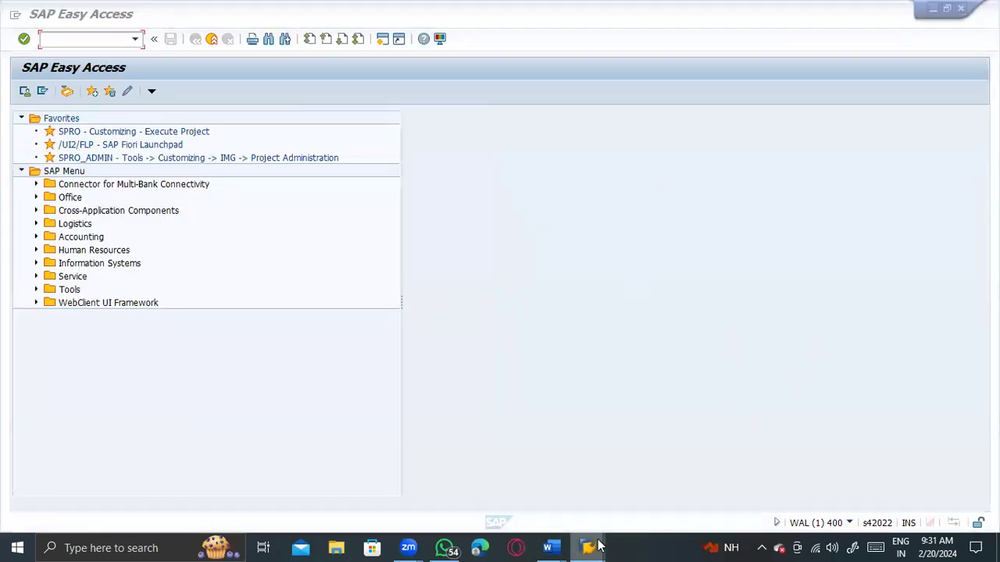
left_click(401, 312)
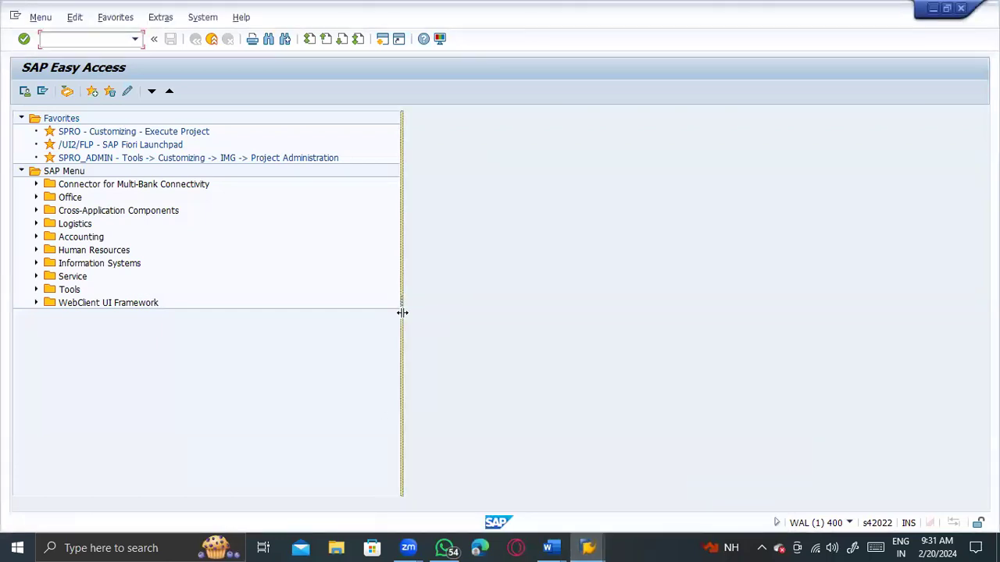
left_click_drag(401, 307, 352, 305)
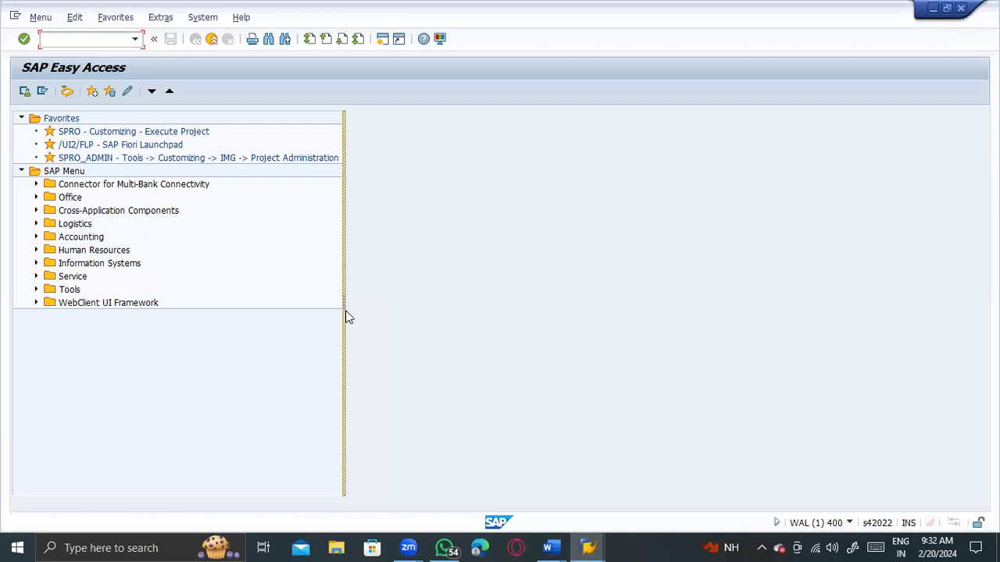
left_click(593, 544)
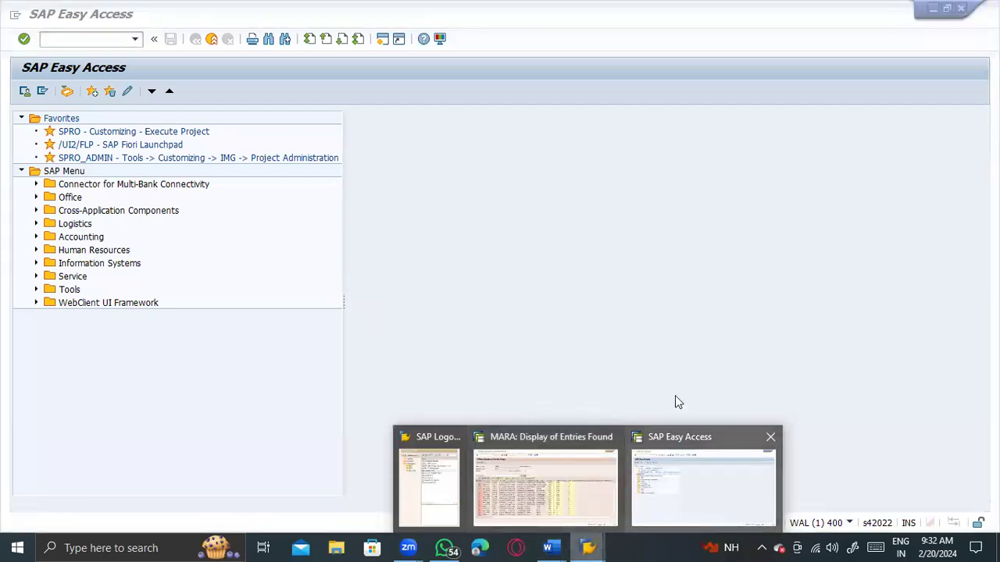
left_click(655, 290)
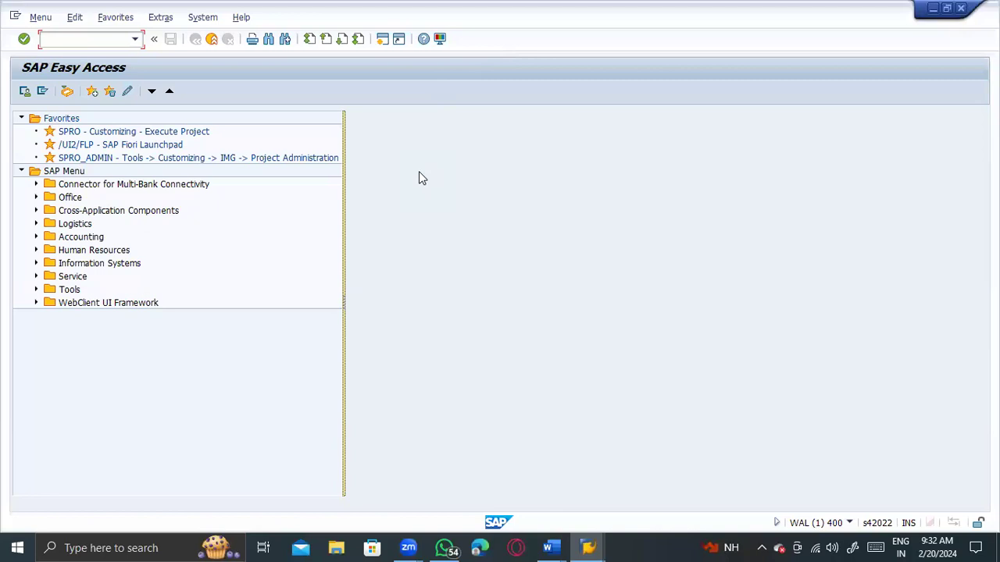
left_click(550, 548)
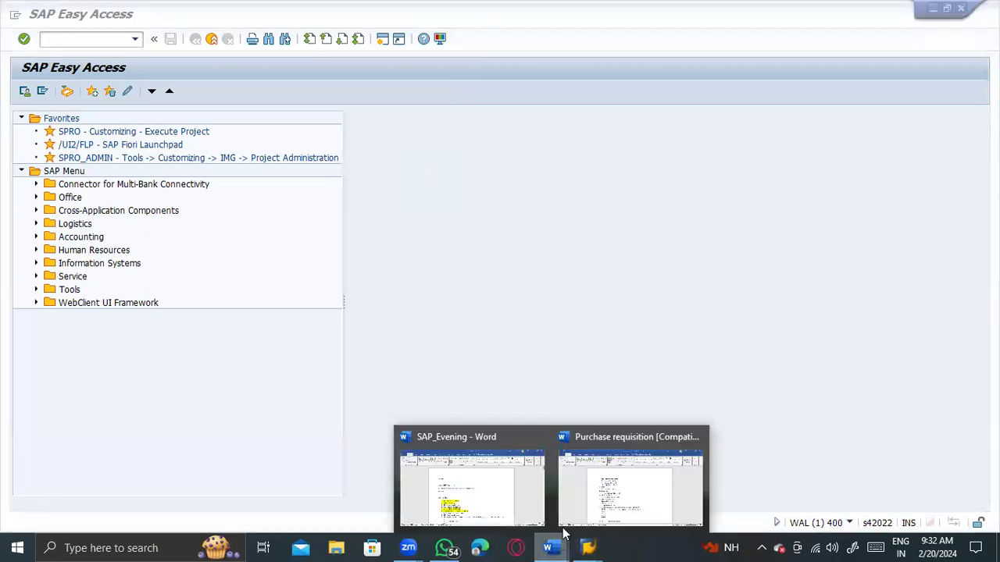
left_click(281, 187)
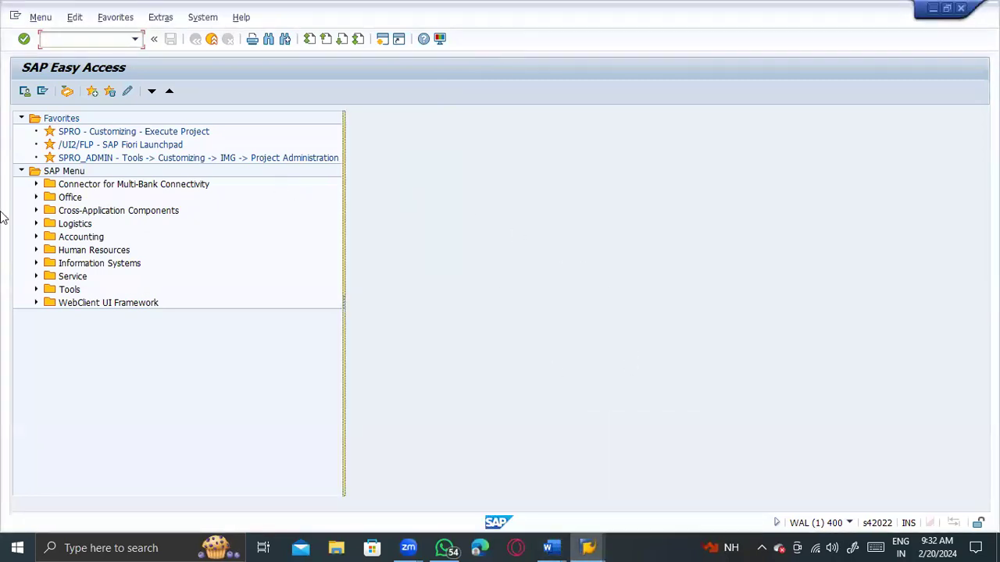
Start transaction me21n to create a purchase order.
left_click(81, 40)
type("me21n")
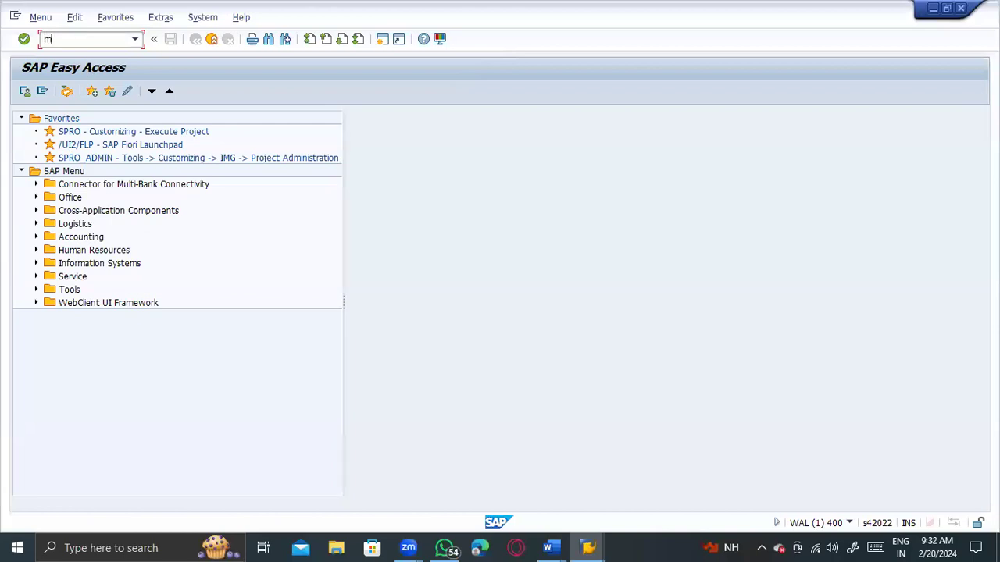
key("Return")
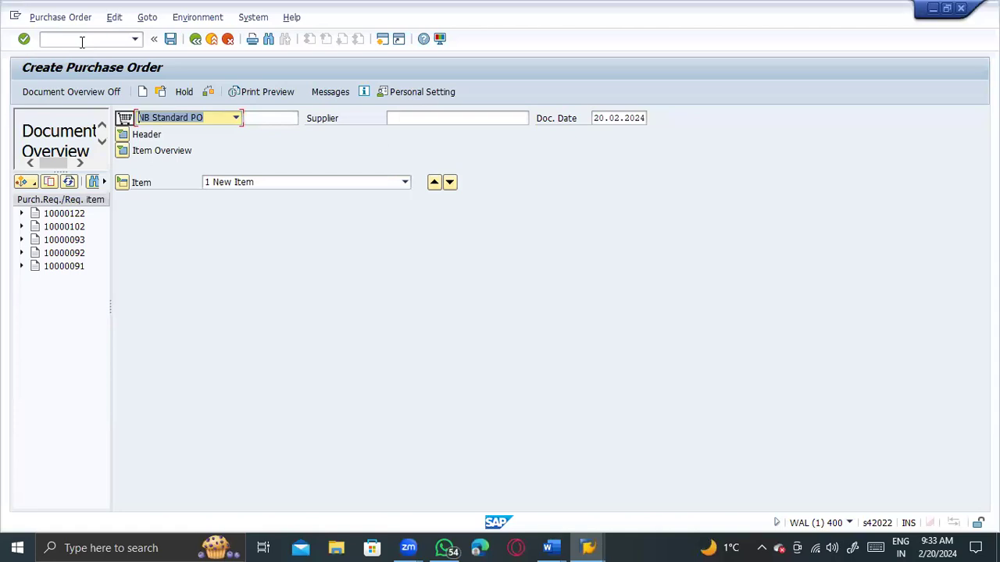
Examine the document types available for the new purchase order, close the list, and place the cursor in the Supplier field.
left_click(187, 121)
scroll(173, 264, "down", 1)
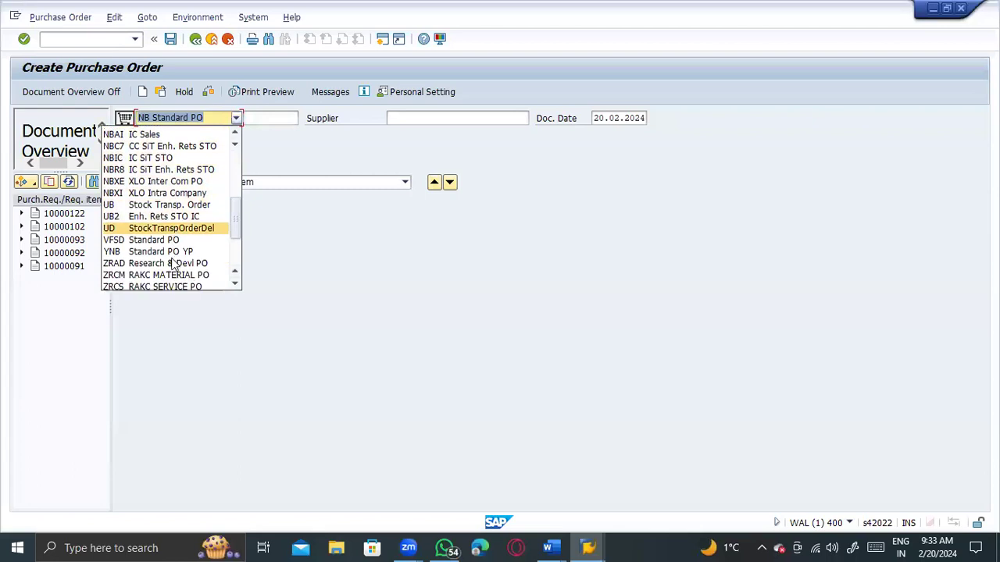
scroll(184, 178, "down", 2)
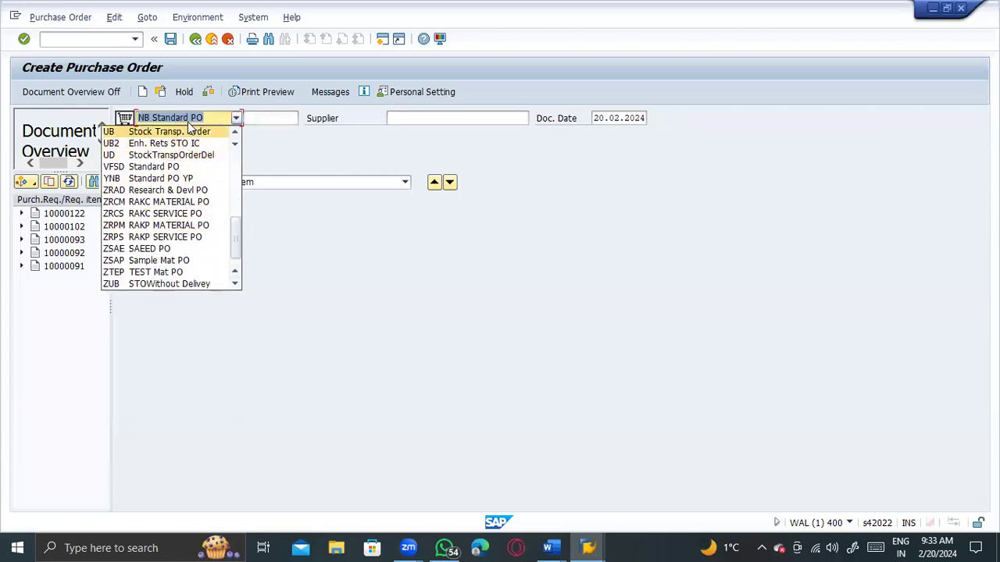
scroll(161, 199, "down", 1)
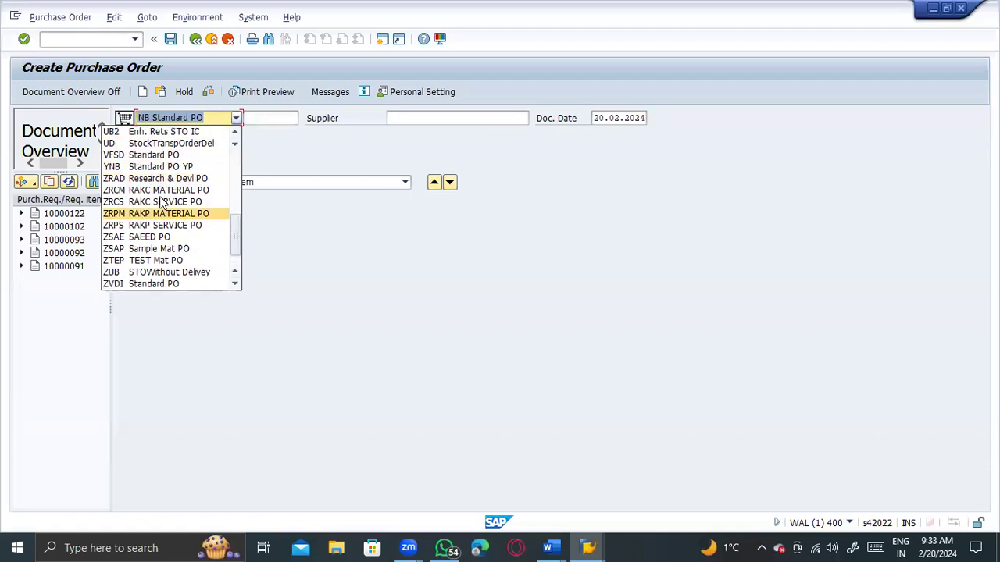
scroll(162, 202, "up", 8)
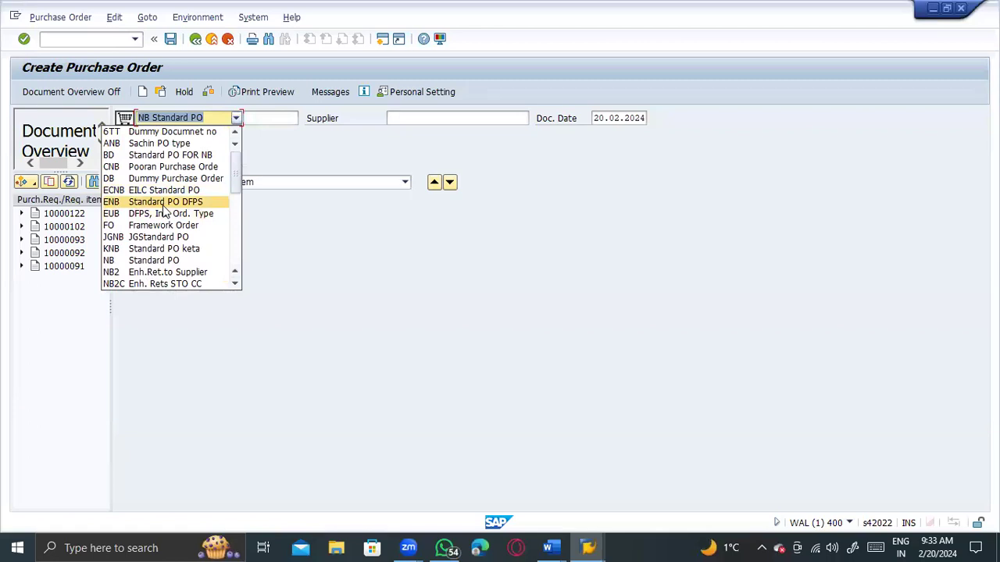
scroll(164, 209, "down", 1)
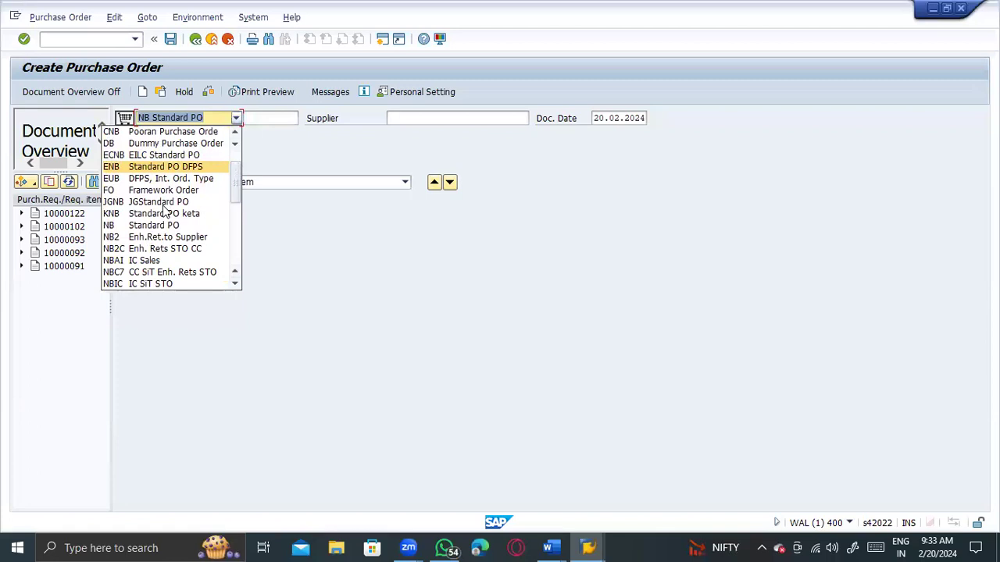
left_click(290, 232)
left_click(175, 122)
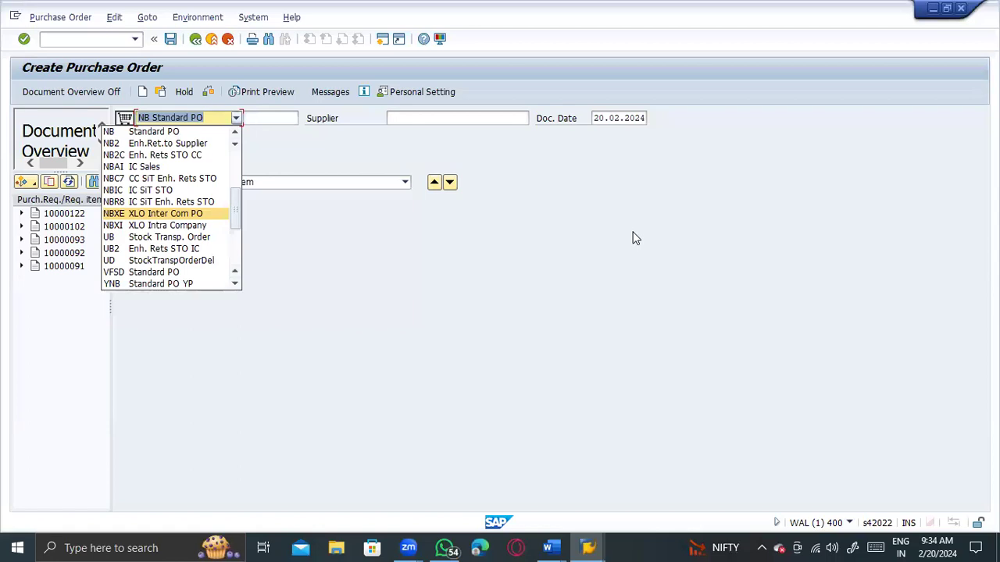
left_click(484, 117)
left_click(483, 115)
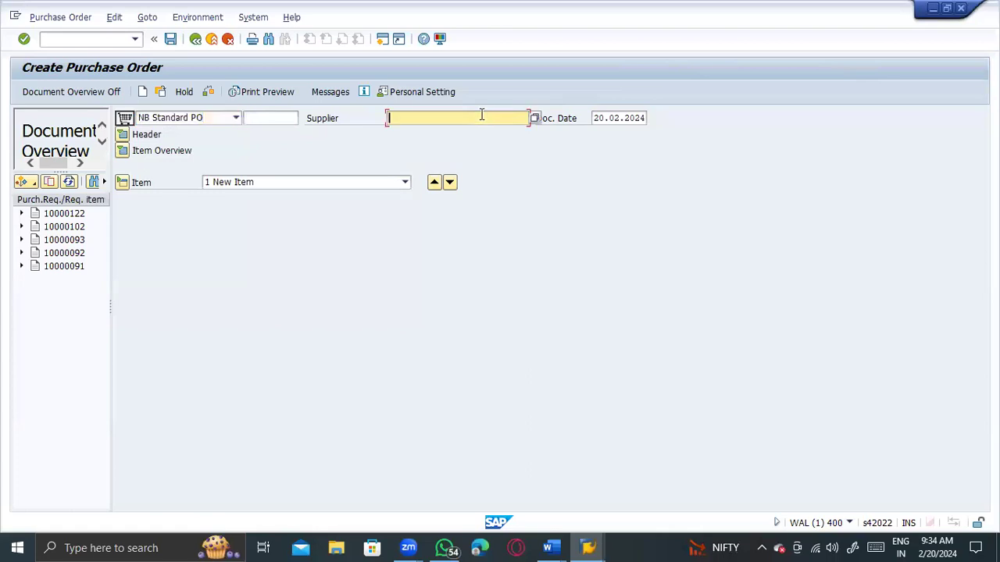